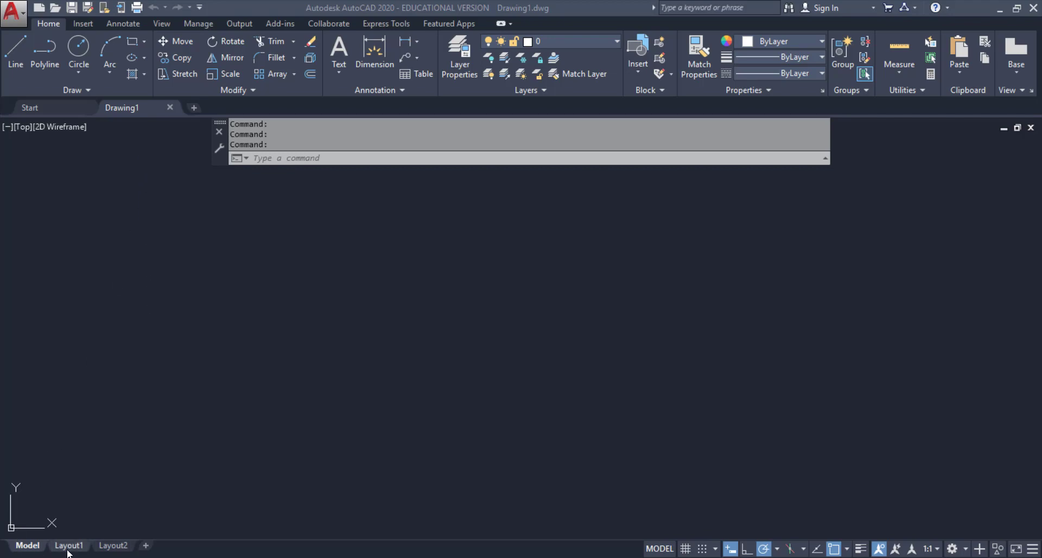
# Open Layout1's page setup for modification and set its plotter to AutoCAD PDF (High Quality Print).pc3
pyautogui.moveTo(68, 552)
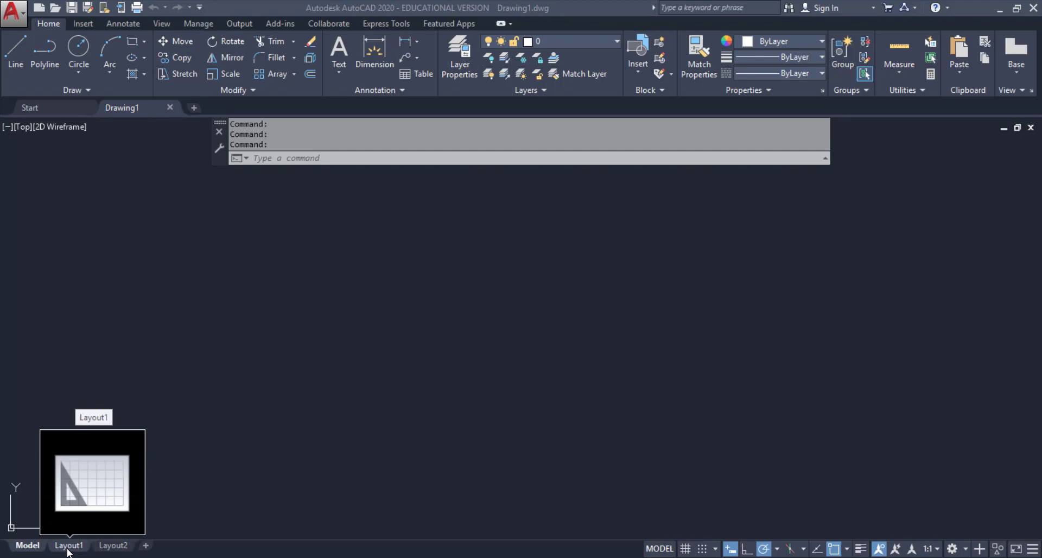
pyautogui.click(69, 548)
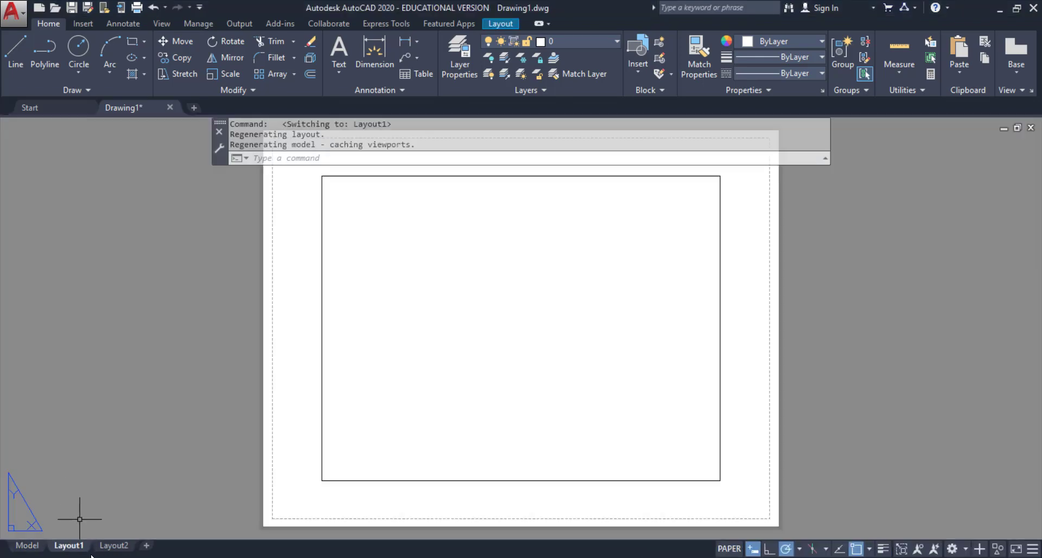
pyautogui.rightClick(66, 546)
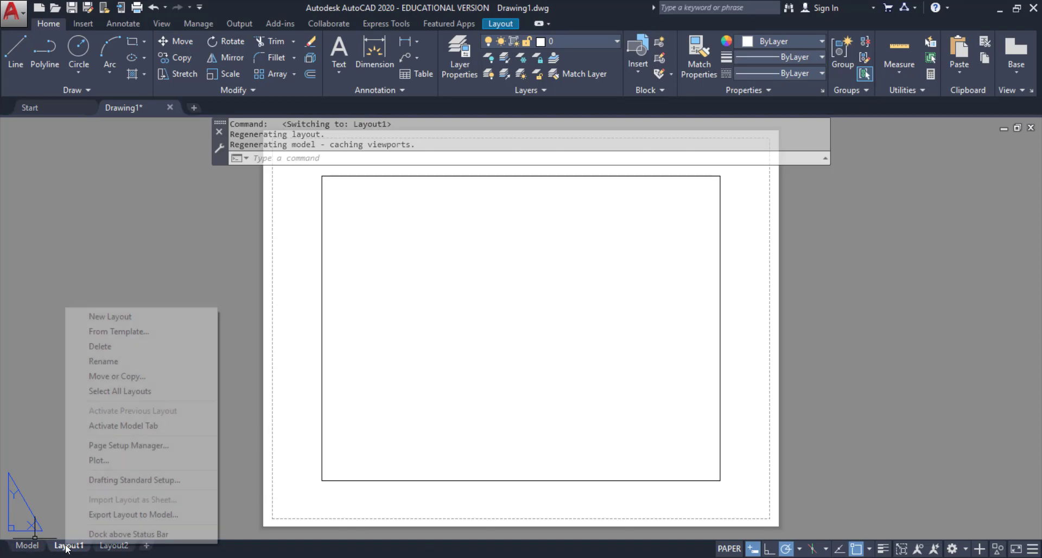
pyautogui.click(116, 446)
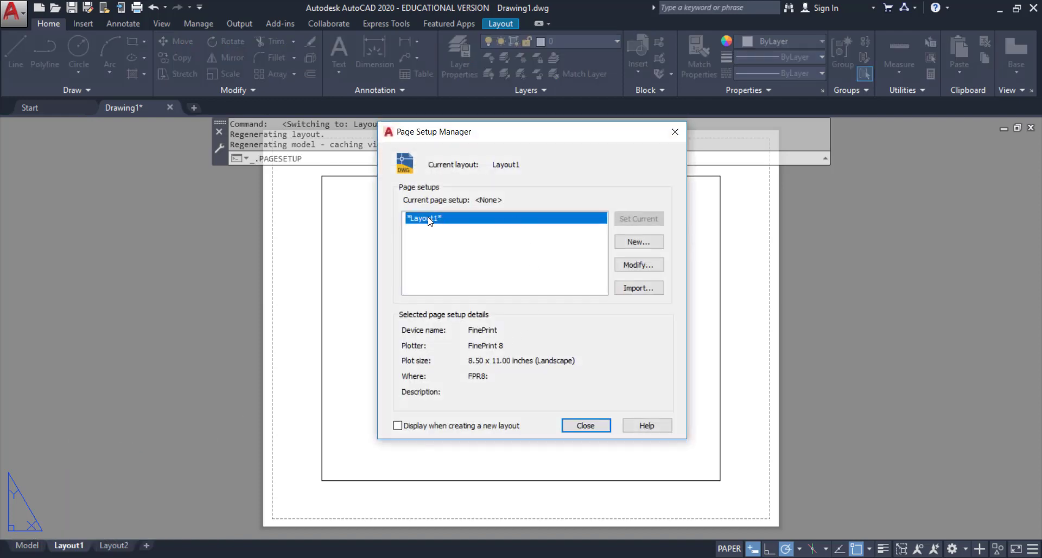
pyautogui.click(631, 270)
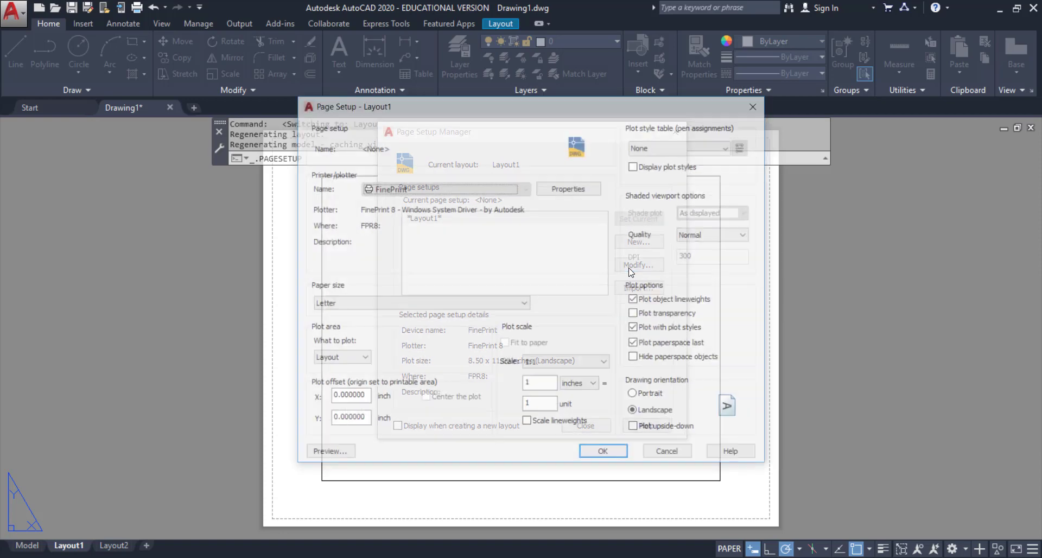
pyautogui.click(492, 189)
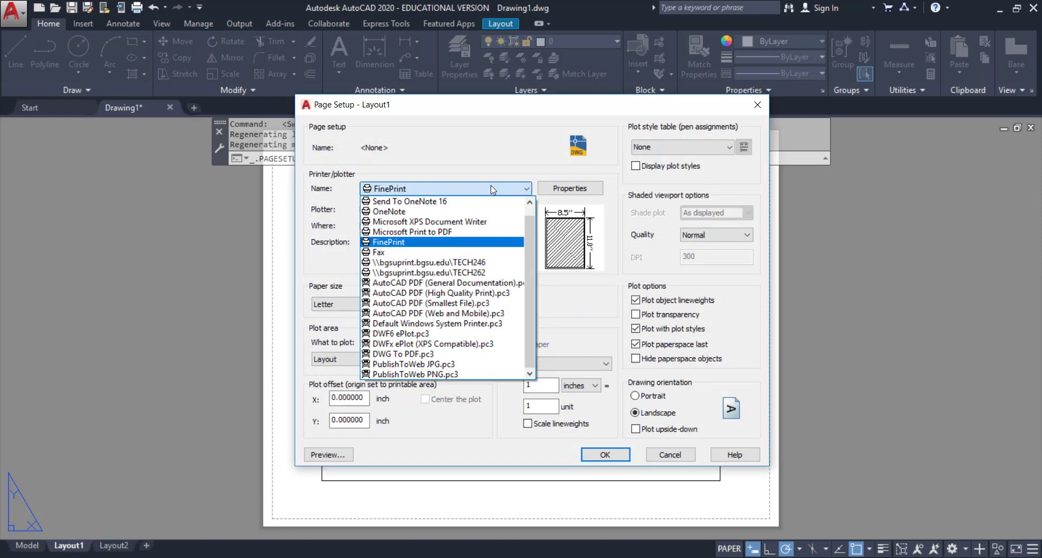
pyautogui.click(490, 293)
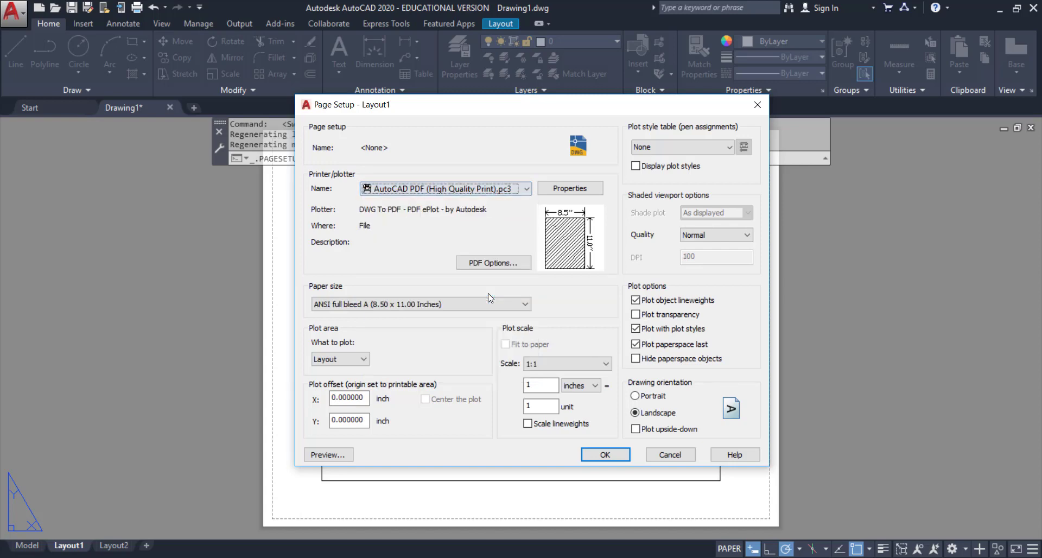
# Try Lines Overwrite as the merge control in the PDF options, return it to Lines Merge and accept the options
pyautogui.click(489, 263)
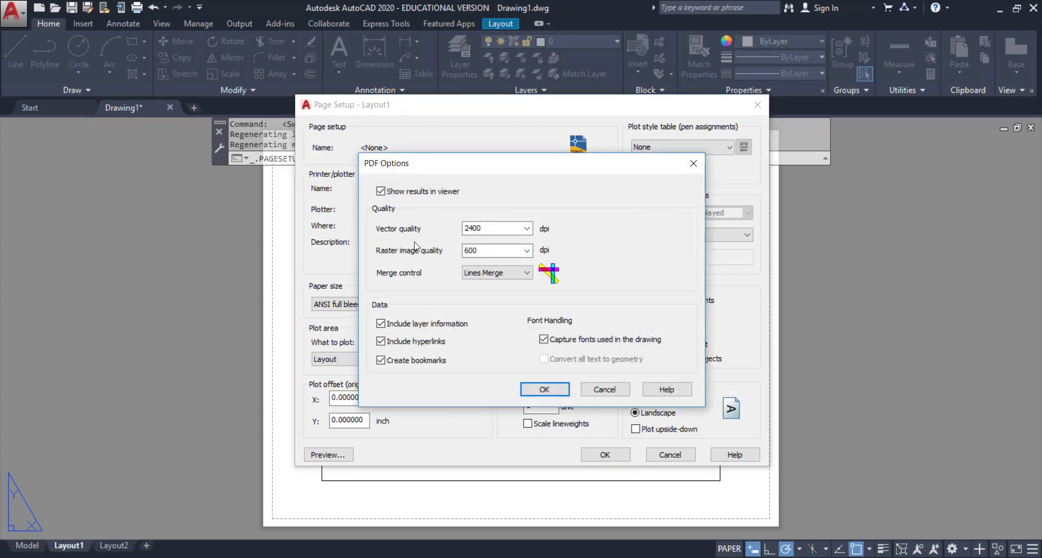
pyautogui.click(518, 274)
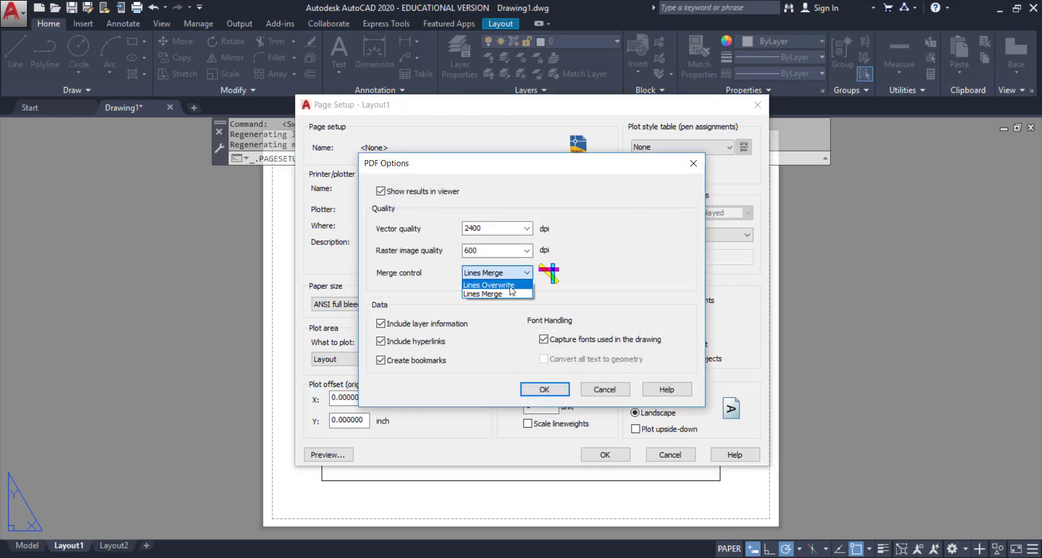
pyautogui.click(504, 295)
pyautogui.click(513, 276)
pyautogui.click(513, 285)
pyautogui.click(512, 273)
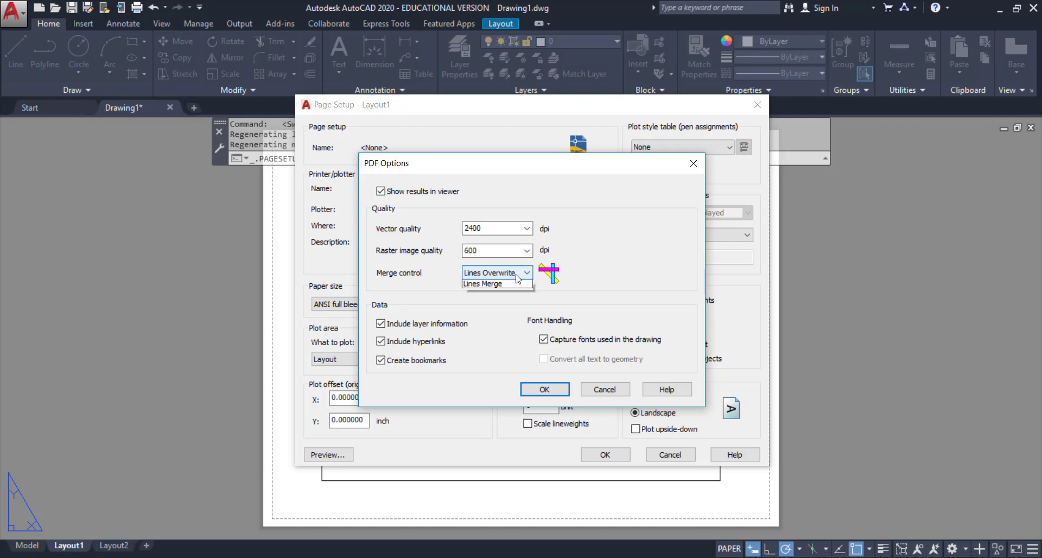
pyautogui.click(509, 295)
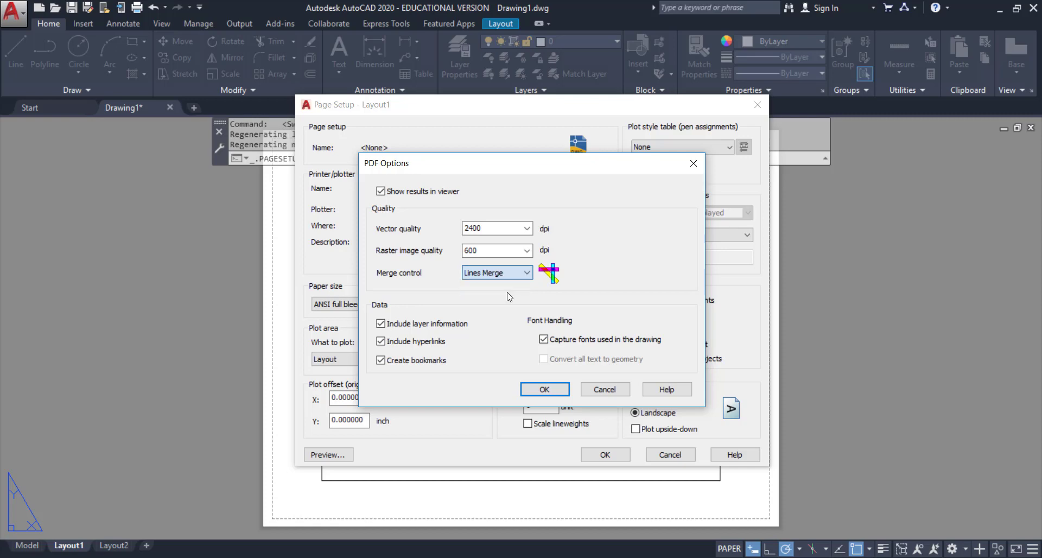
pyautogui.click(544, 389)
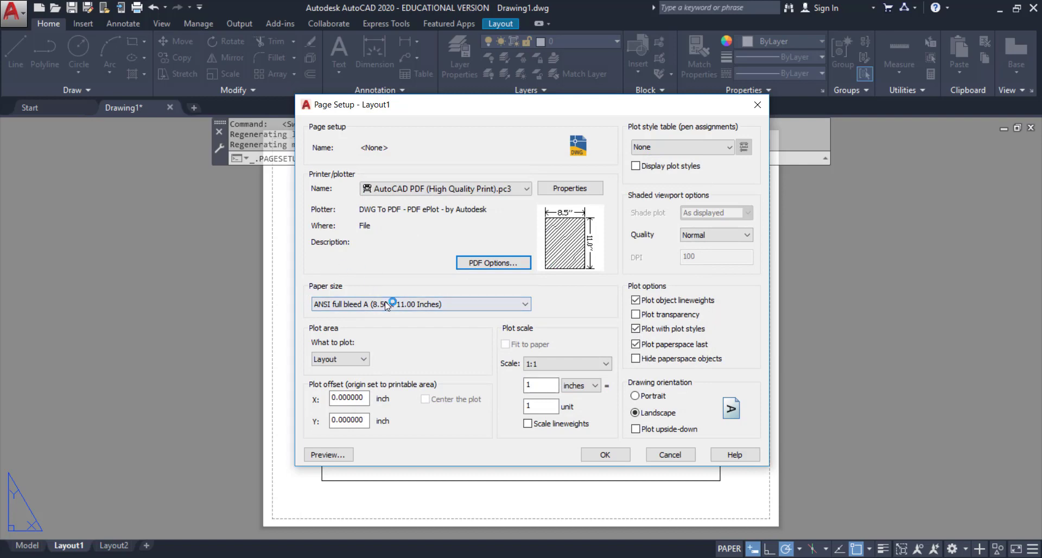
# Set the paper size to ANSI A (11.00 x 8.50 Inches) and check the printable area in the paper preview
pyautogui.click(442, 304)
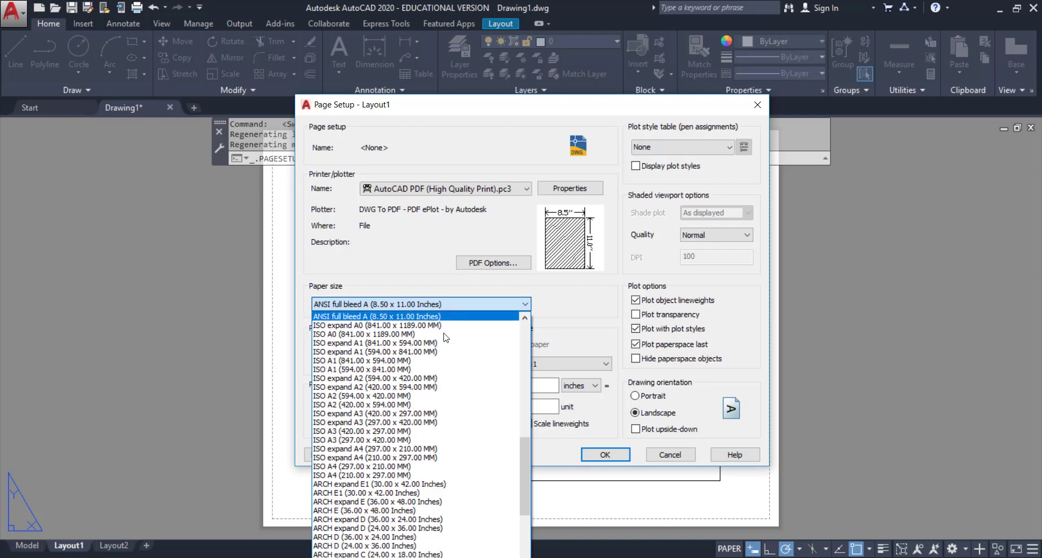
pyautogui.scroll(-3, 450, 454)
pyautogui.scroll(-4, 450, 453)
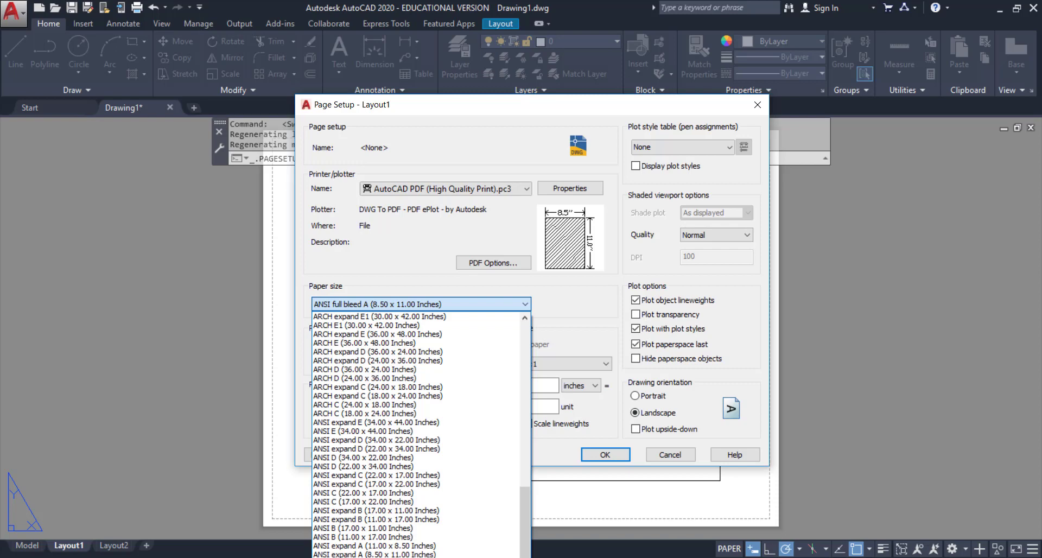
pyautogui.click(400, 557)
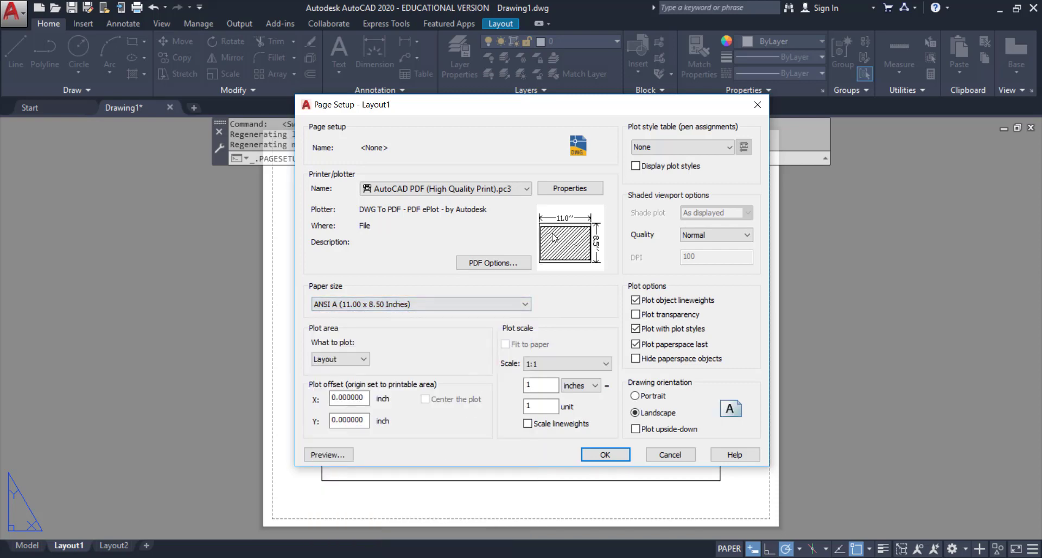
pyautogui.moveTo(567, 239)
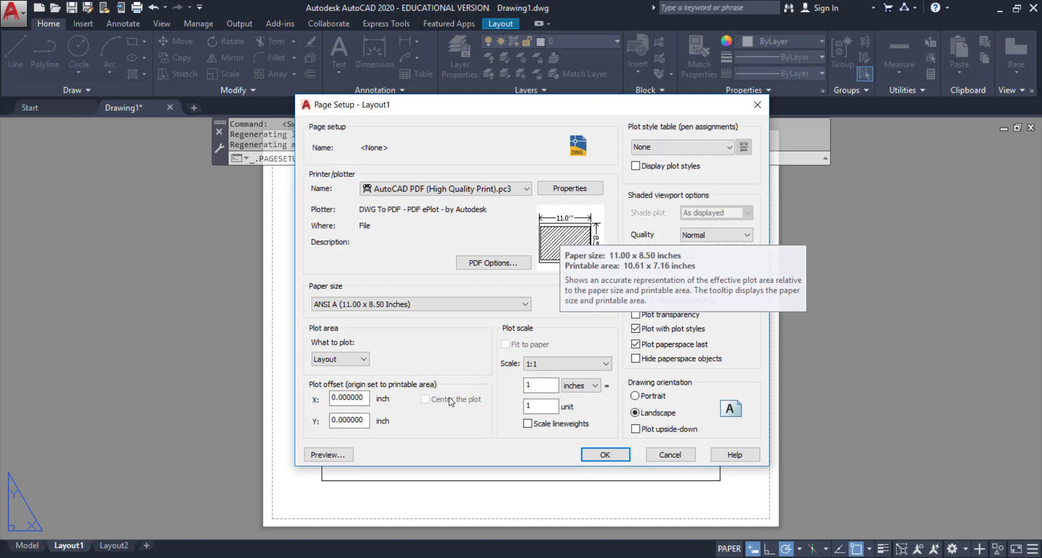
# Set the paper size to ANSI expand A (11.00 x 8.50 Inches) and the plot area to Layout
pyautogui.click(431, 305)
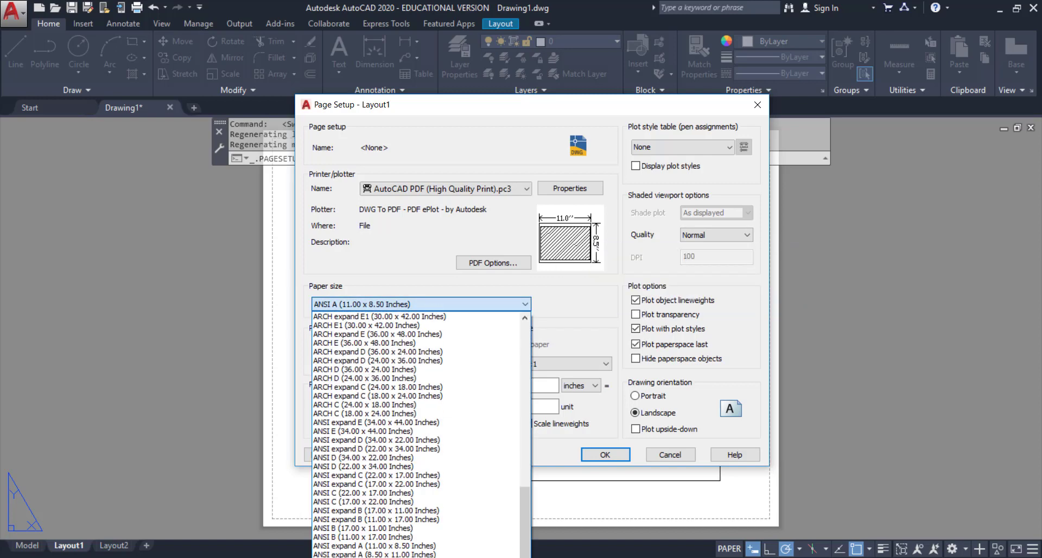
pyautogui.click(379, 545)
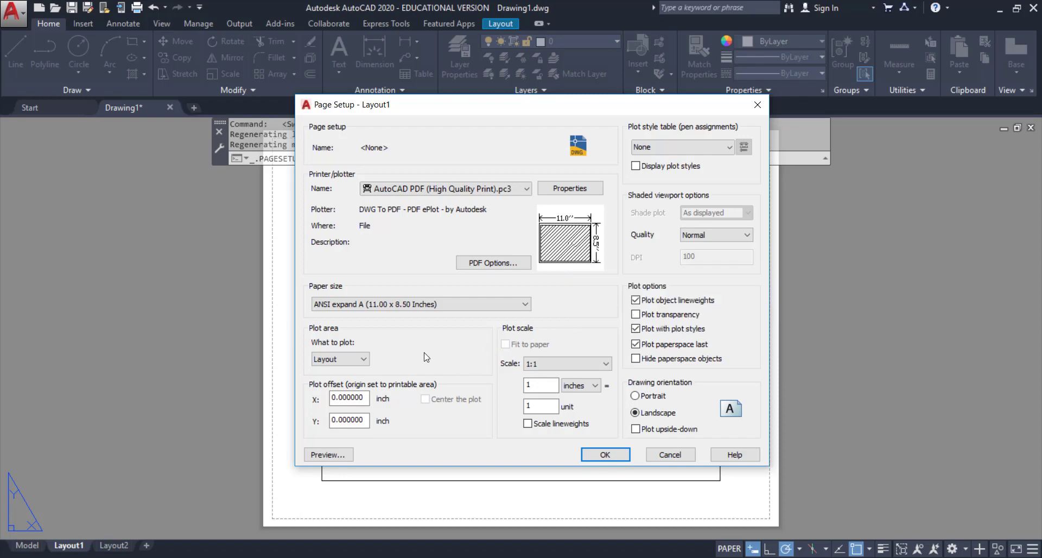
pyautogui.click(351, 360)
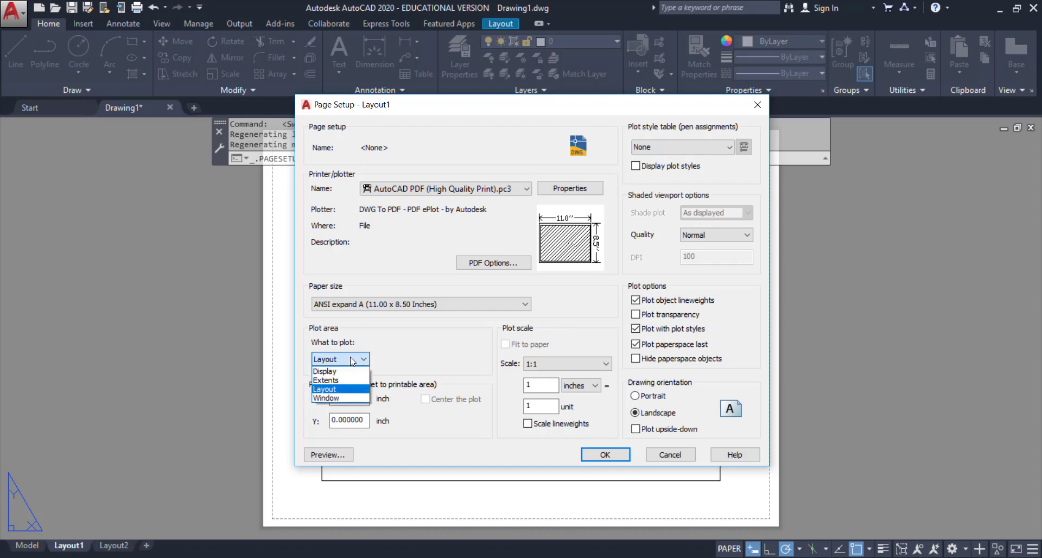
pyautogui.click(351, 391)
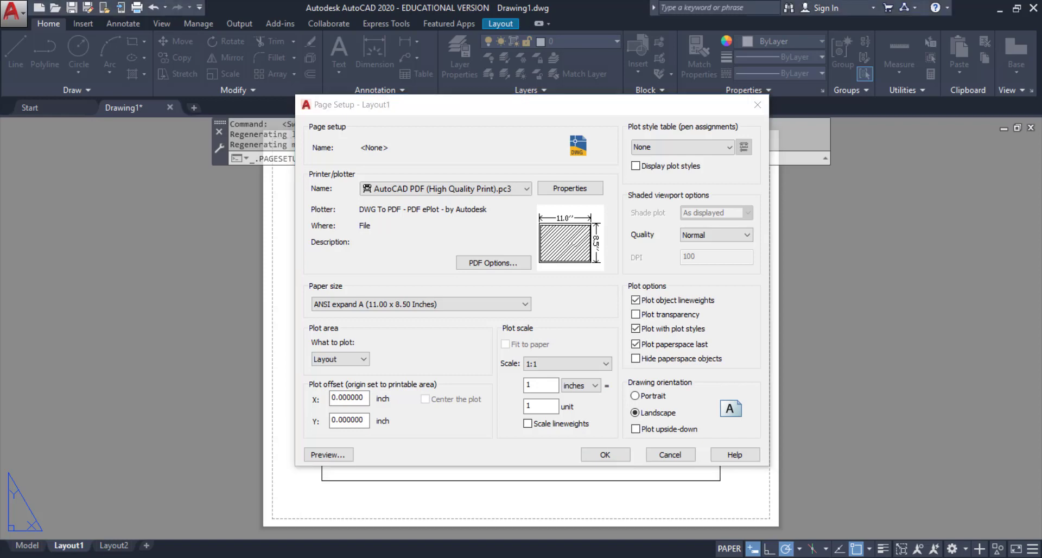
# Assign the monochrome.ctb plot style table, accept the page setup and close the Page Setup Manager
pyautogui.click(719, 150)
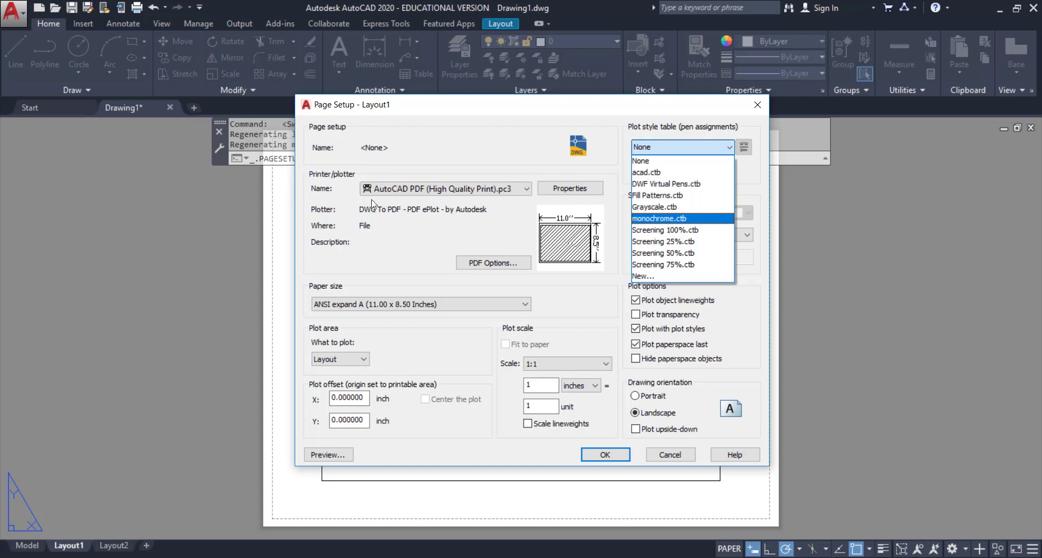
pyautogui.click(663, 218)
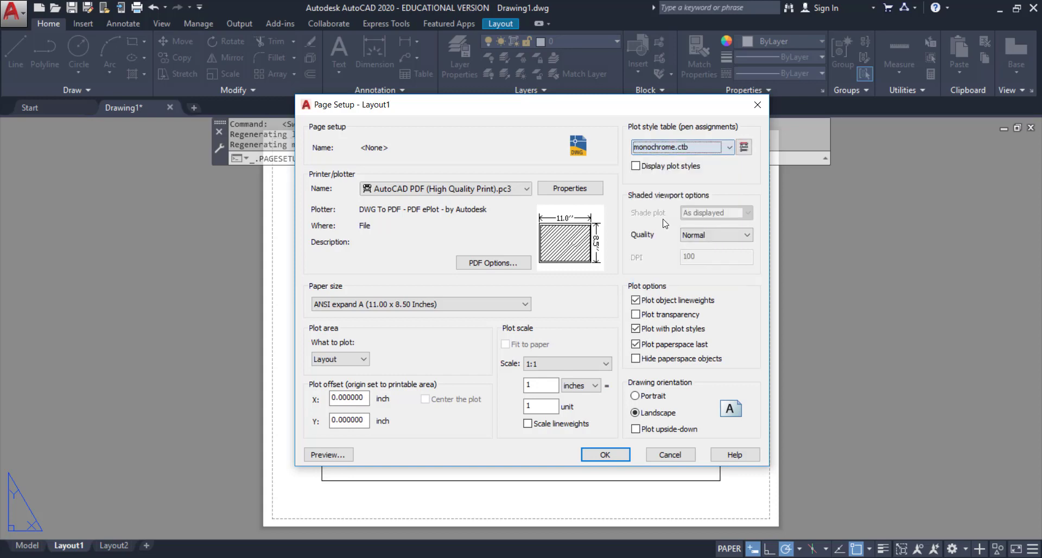
pyautogui.click(605, 456)
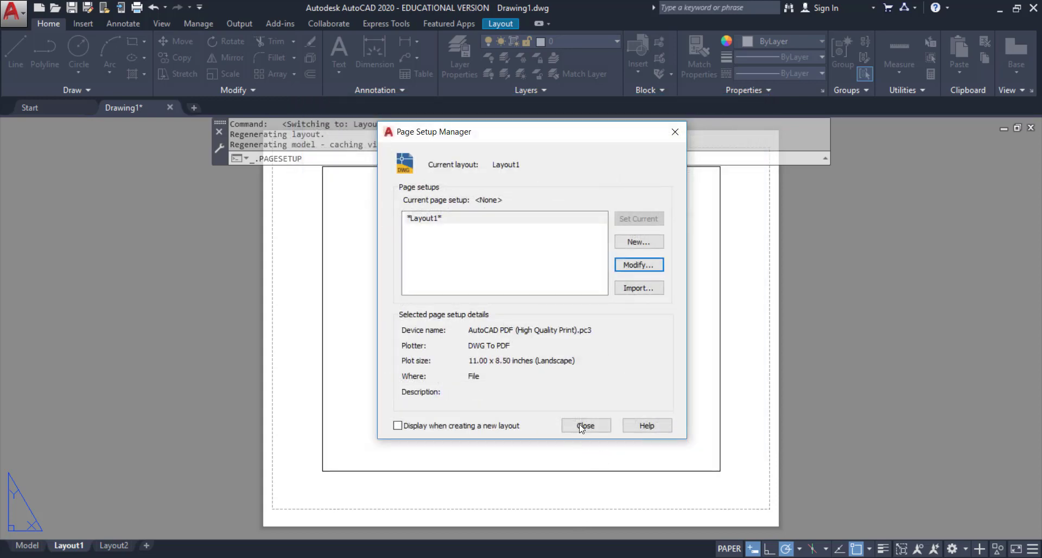
pyautogui.click(582, 427)
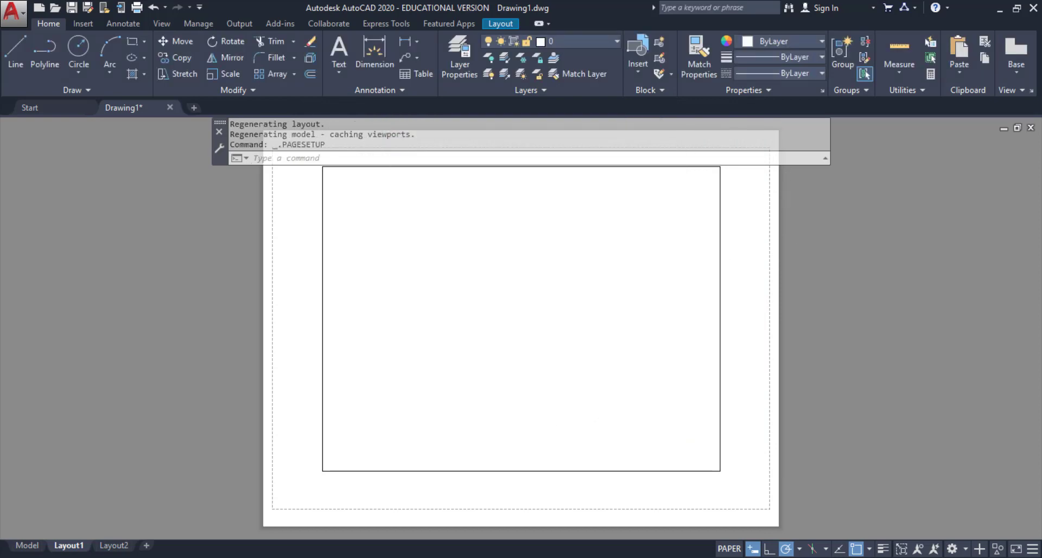
# Move the layout's viewport a short distance diagonally down and to the left on the sheet, then deselect it
pyautogui.scroll(-1, 776, 234)
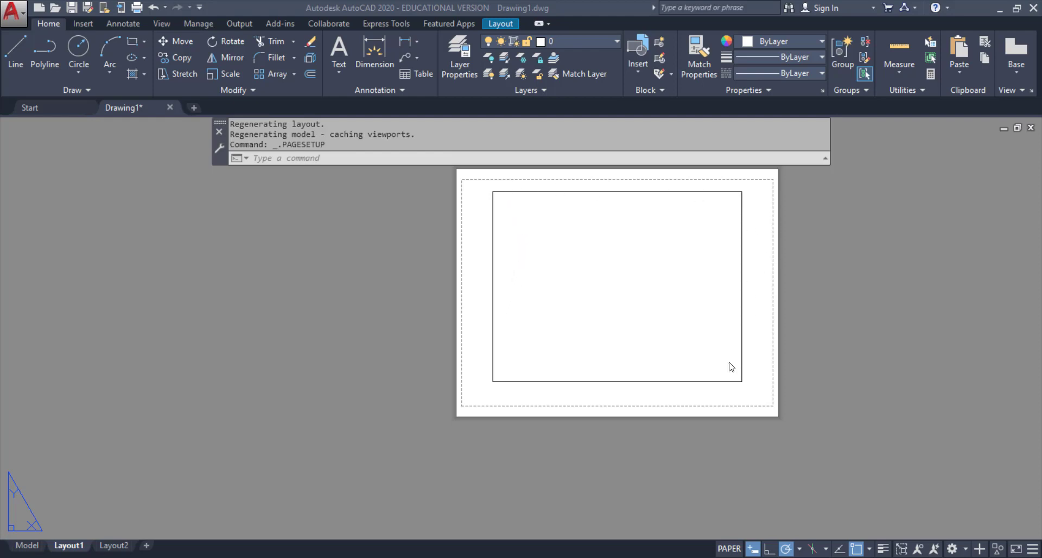
pyautogui.scroll(2, 569, 278)
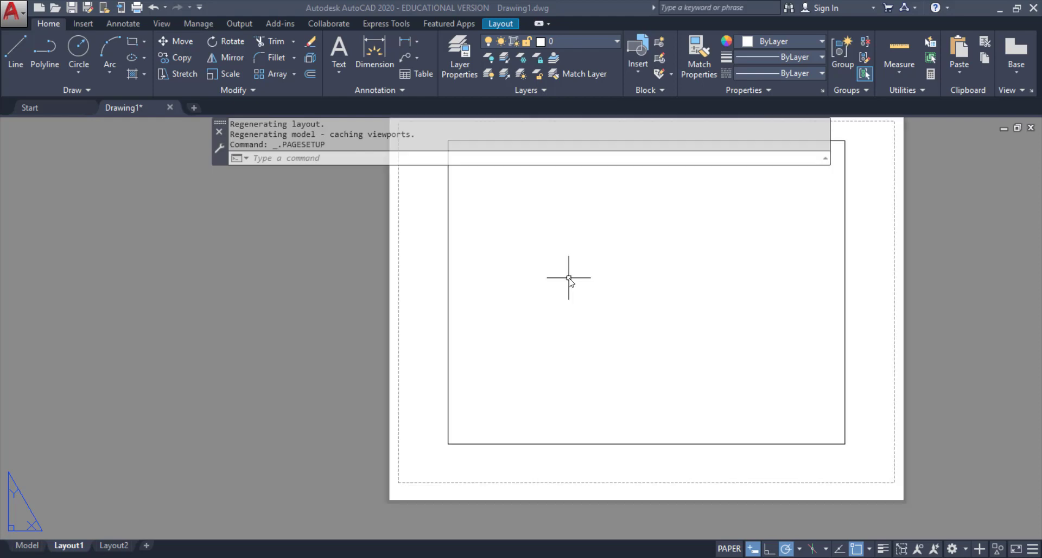
pyautogui.click(476, 444)
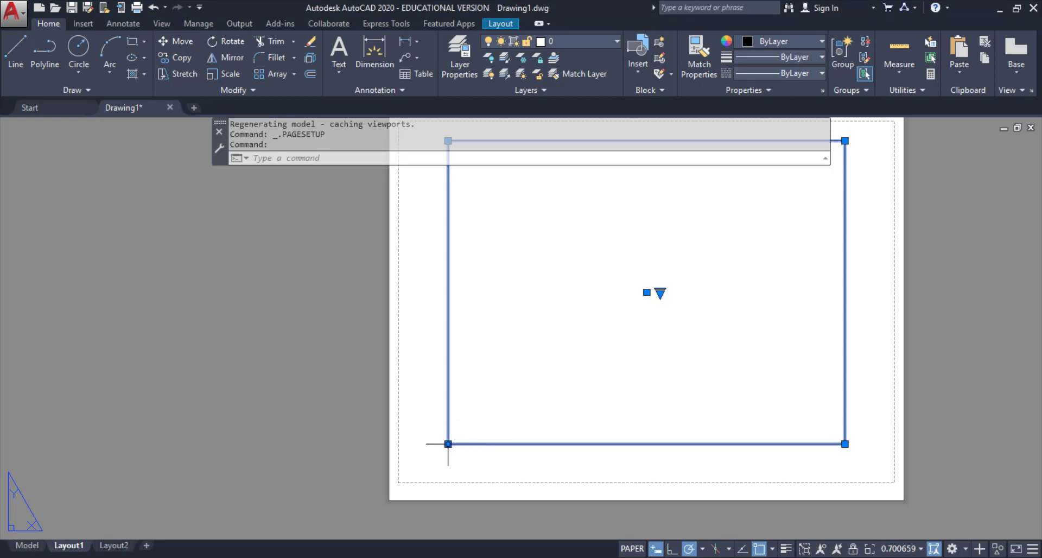
pyautogui.click(451, 447)
pyautogui.click(517, 382)
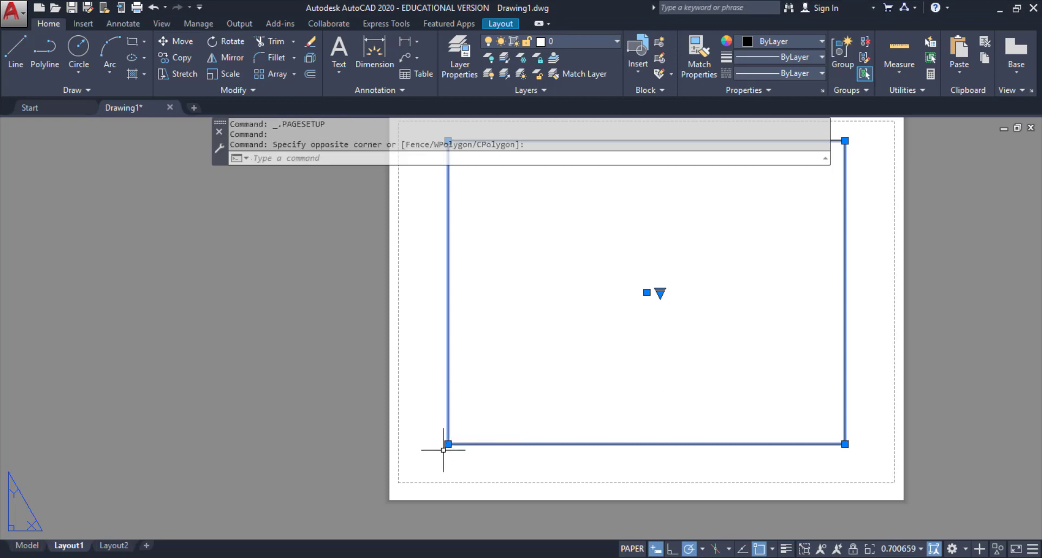
pyautogui.click(647, 293)
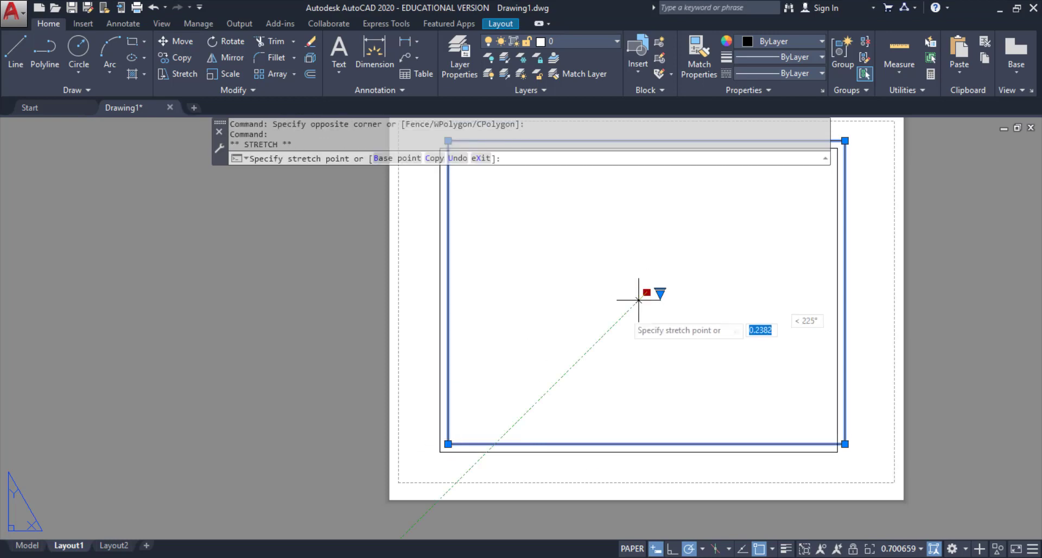
pyautogui.click(626, 311)
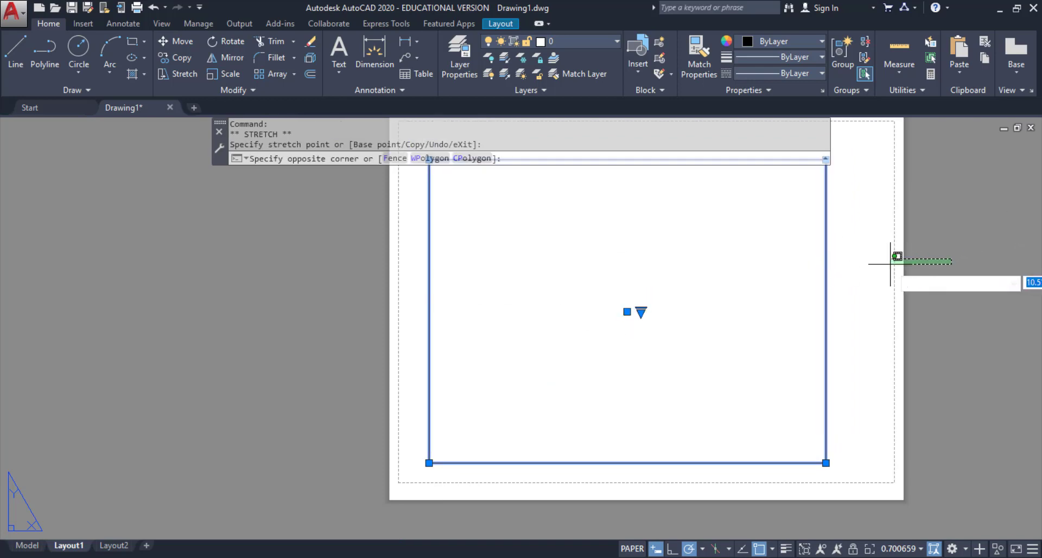
pyautogui.press('Escape')
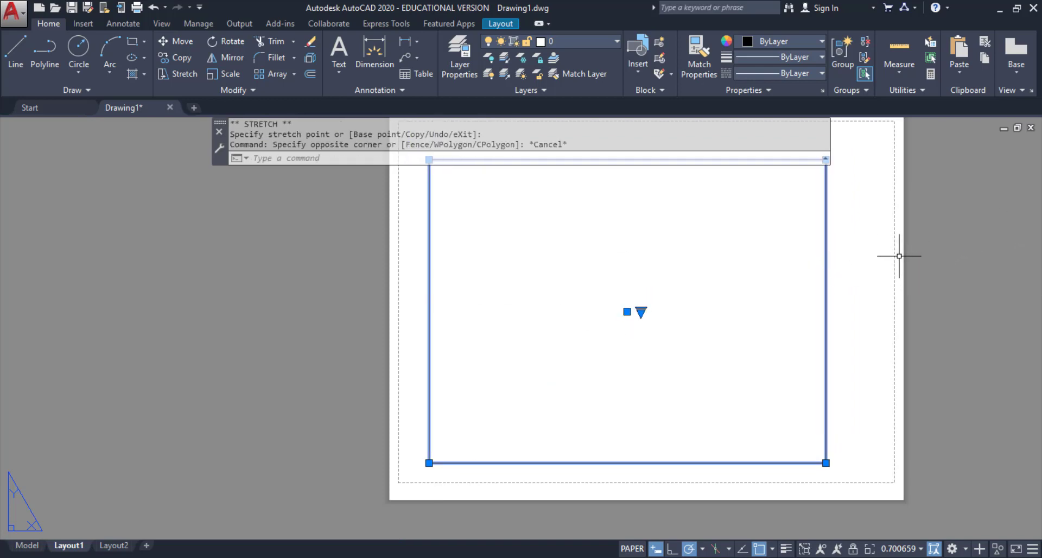
pyautogui.press('Escape')
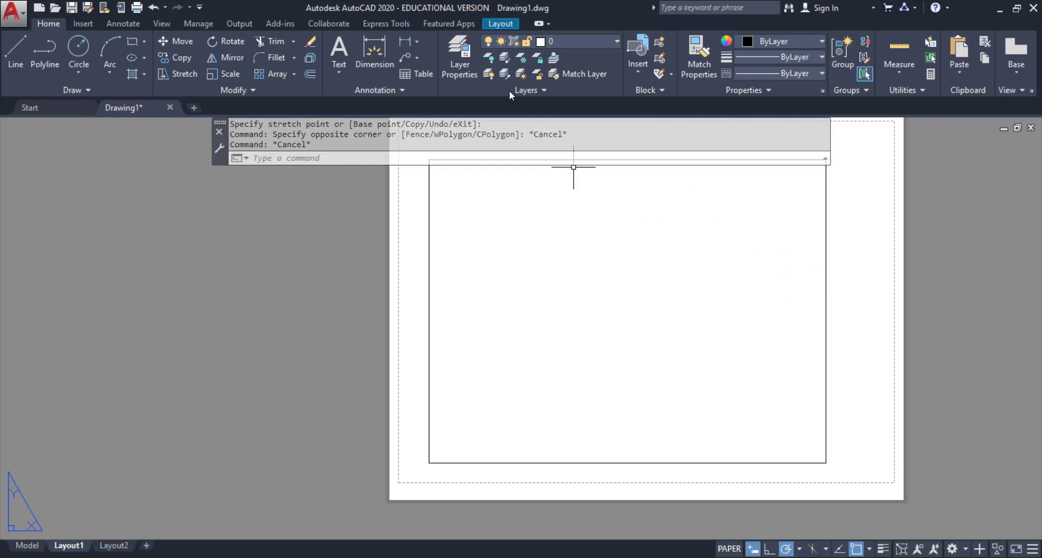
# Create a new layer named Border and set its lineweight to 0.30 mm
pyautogui.click(467, 57)
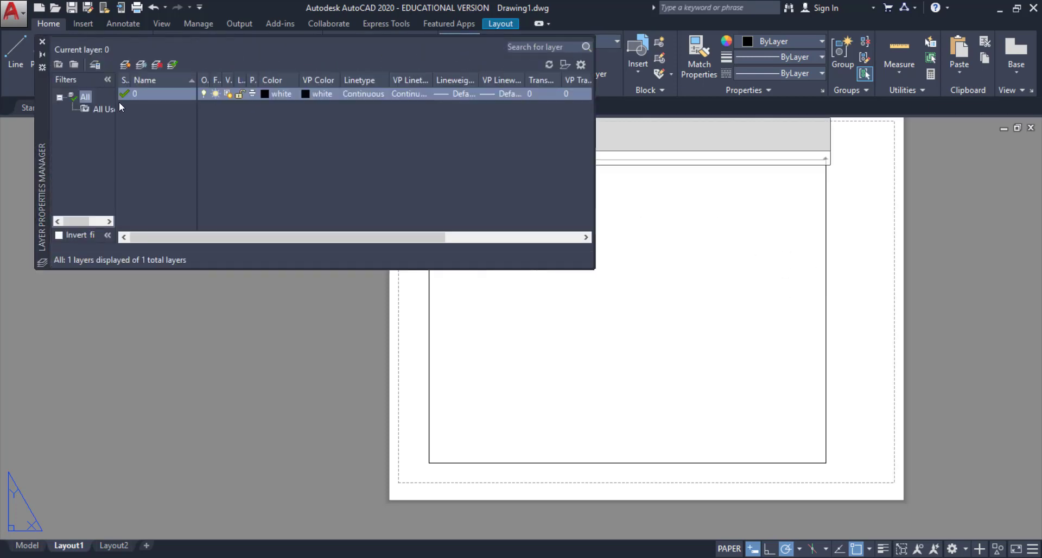
pyautogui.click(126, 65)
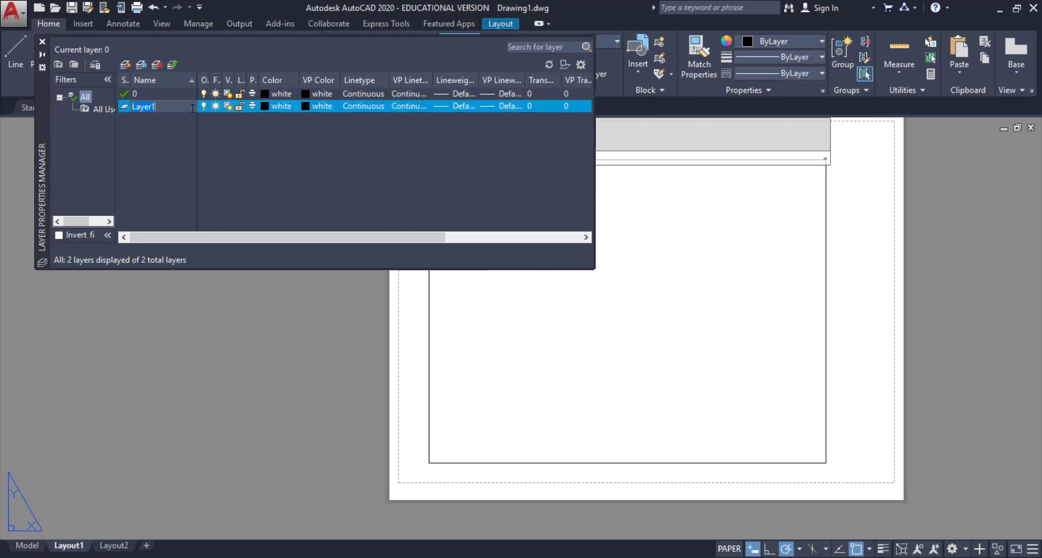
pyautogui.write('Border')
pyautogui.click(440, 106)
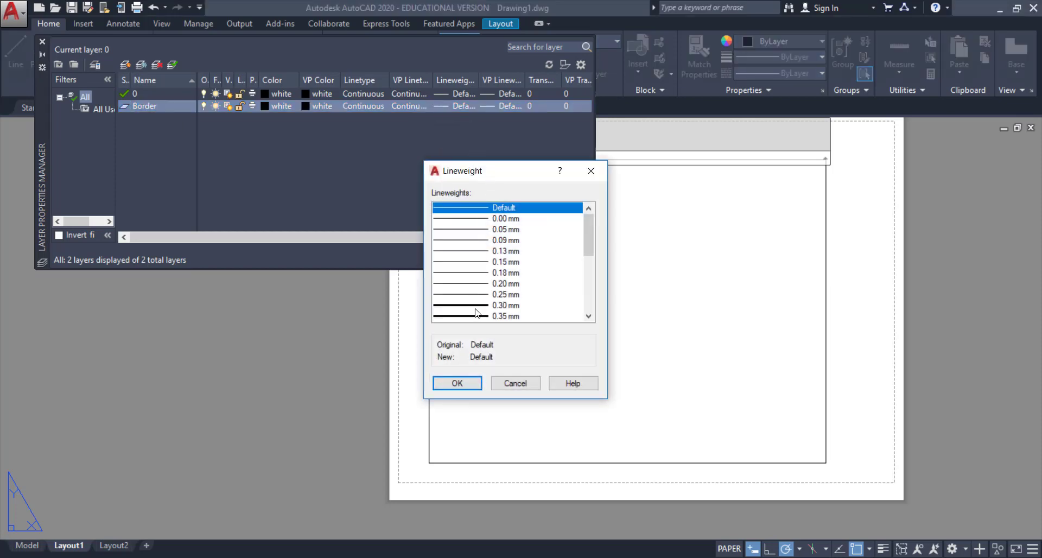
pyautogui.click(477, 305)
pyautogui.click(463, 383)
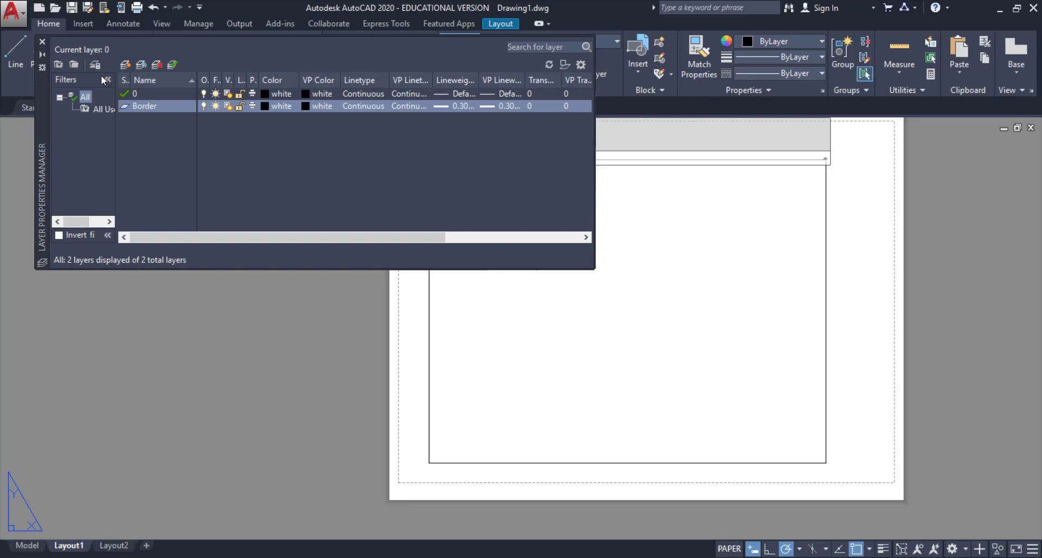
# Create a new layer named ViewPort and turn off its plotting
pyautogui.click(131, 66)
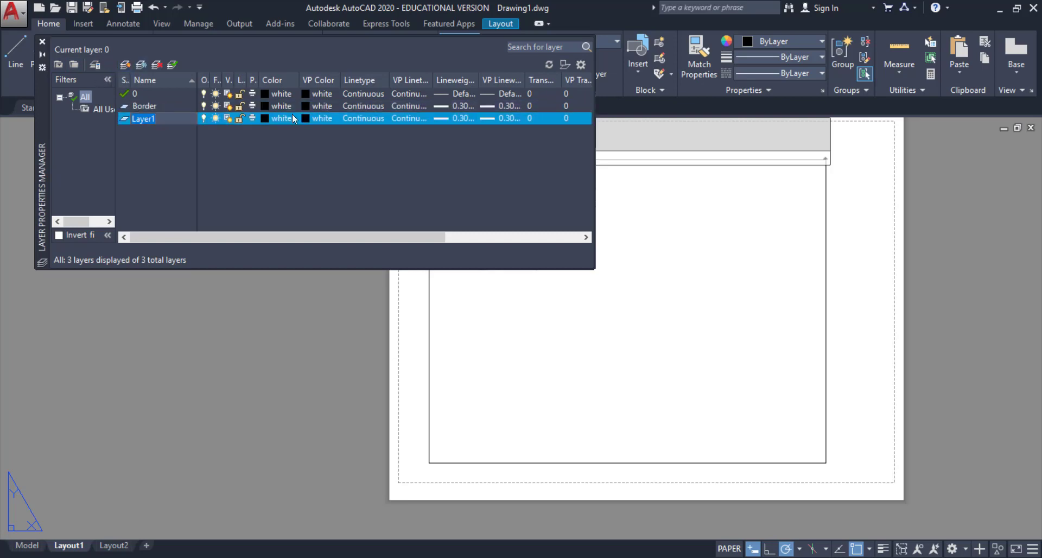
pyautogui.write('ViewPort')
pyautogui.click(253, 118)
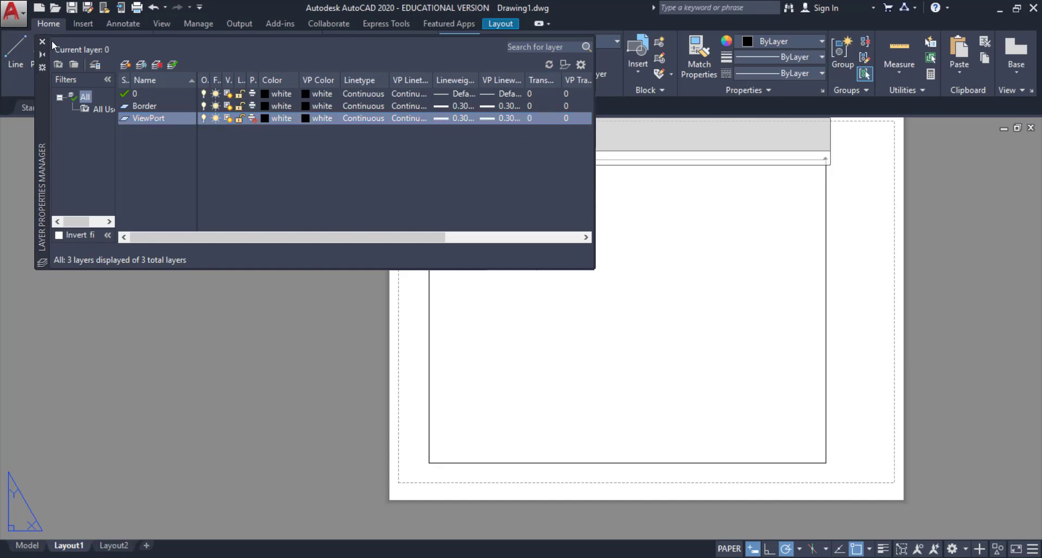
# Make the Border layer current and close the Layer Properties Manager
pyautogui.click(126, 106)
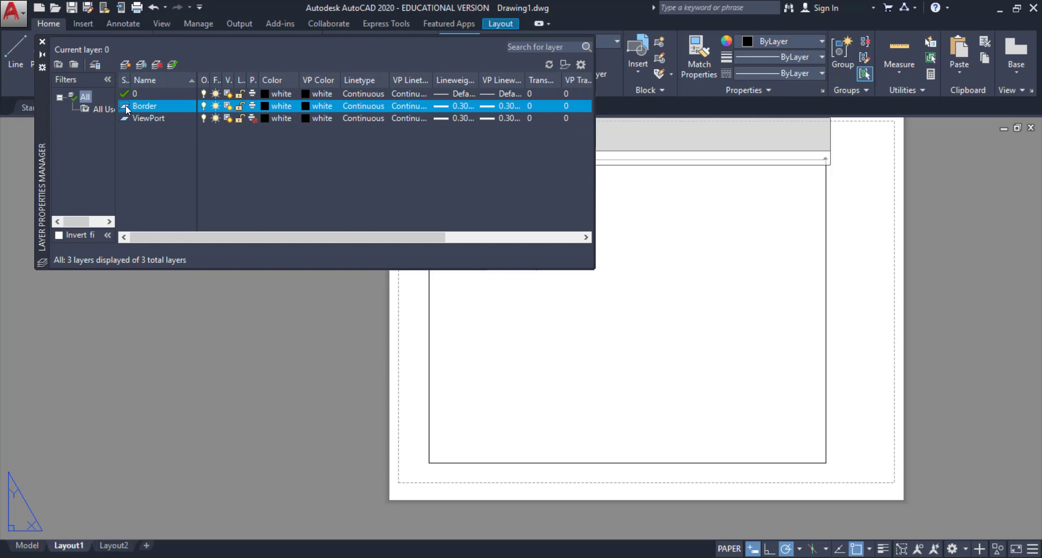
pyautogui.doubleClick(125, 106)
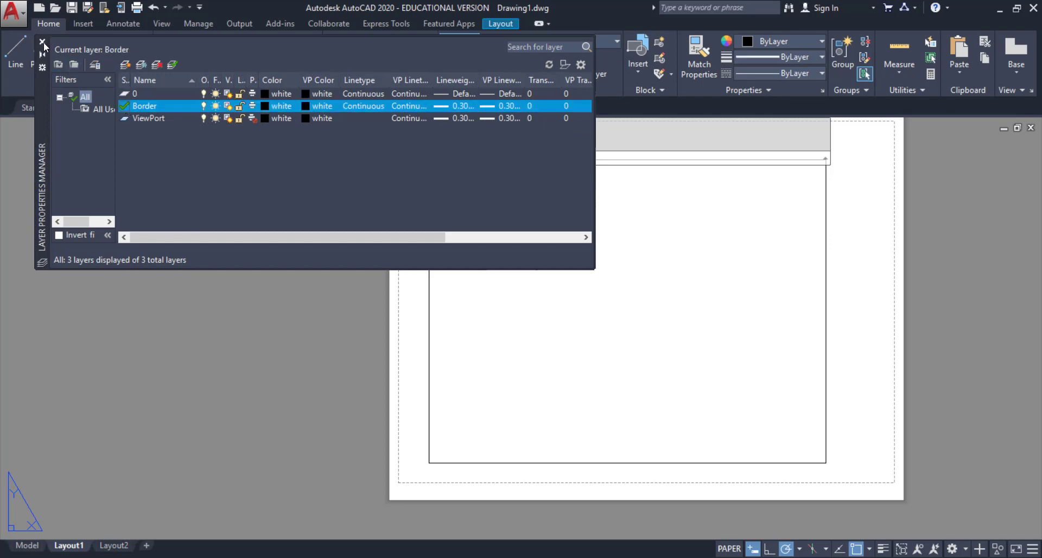
pyautogui.click(42, 41)
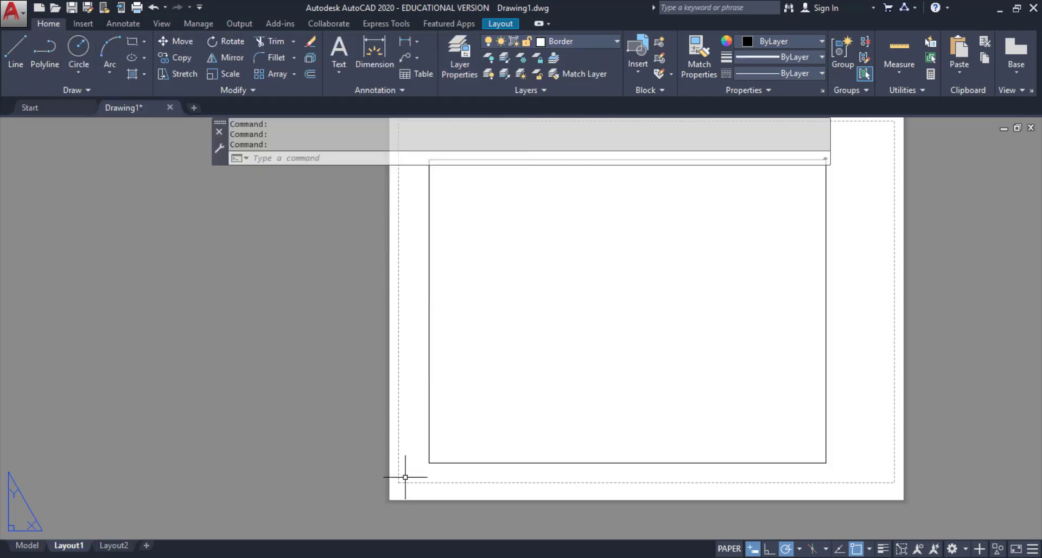
# Draw the border rectangle on the sheet from 0,0, with the opposite corner at a relative offset of 10.61,7.71
pyautogui.click(138, 42)
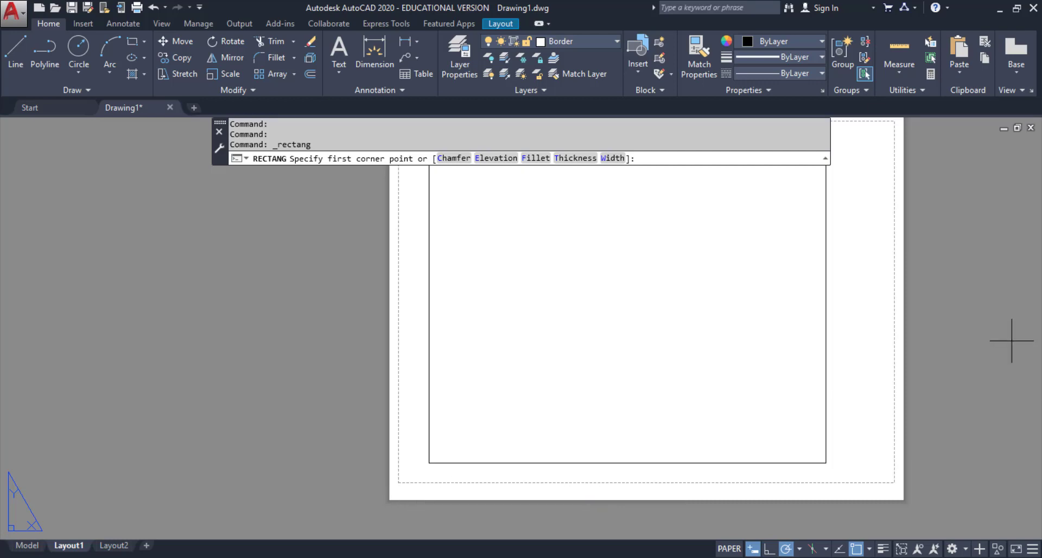
pyautogui.write('0,0')
pyautogui.press('Return')
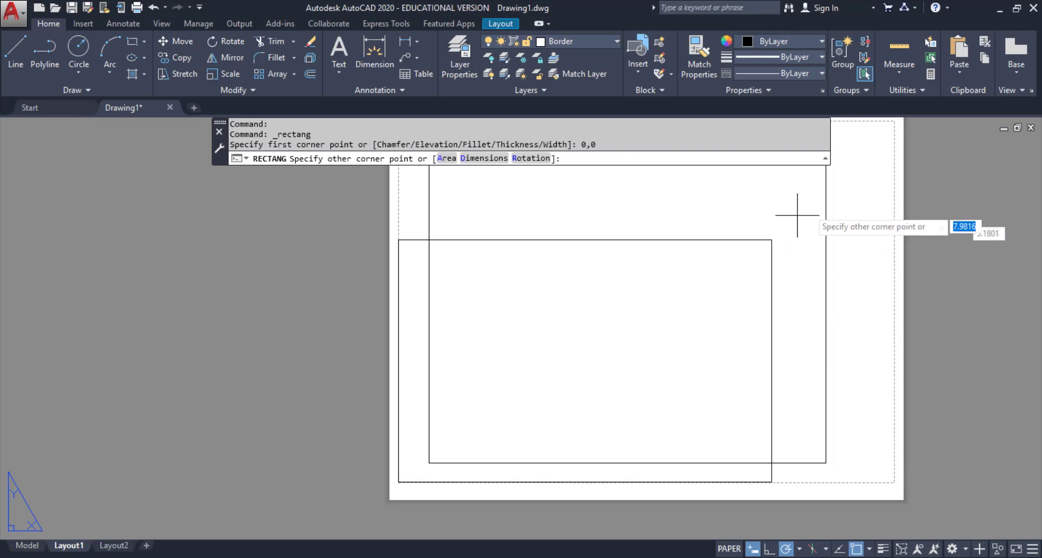
pyautogui.moveTo(893, 152); pyautogui.dragTo(868, 229, button='middle')
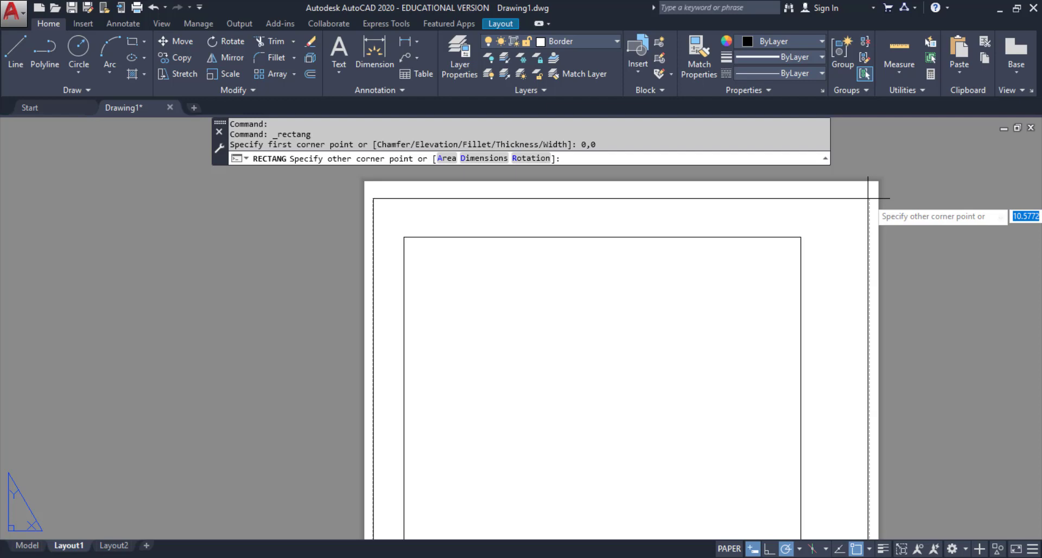
pyautogui.write('10.61')
pyautogui.press('Tab')
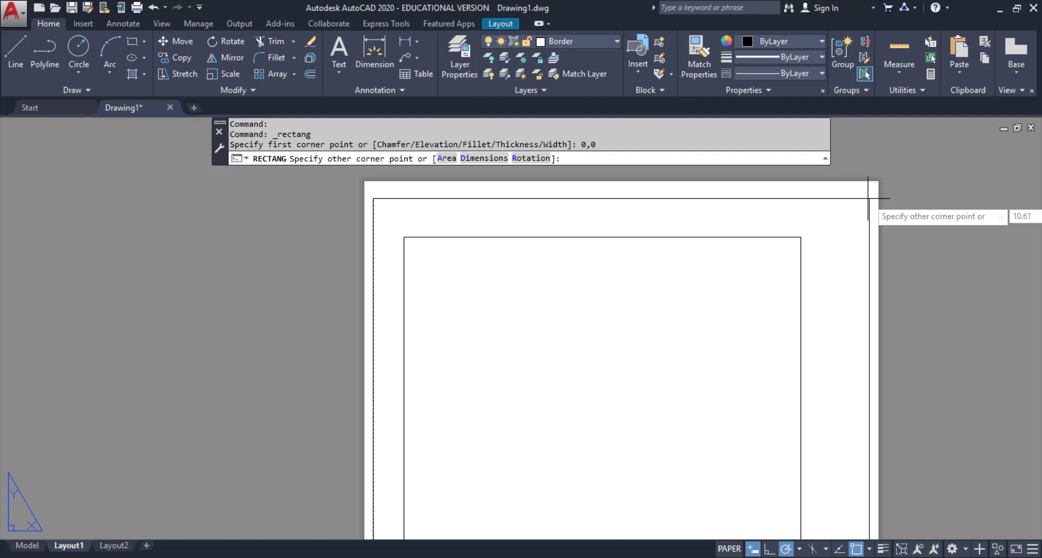
pyautogui.press('Return')
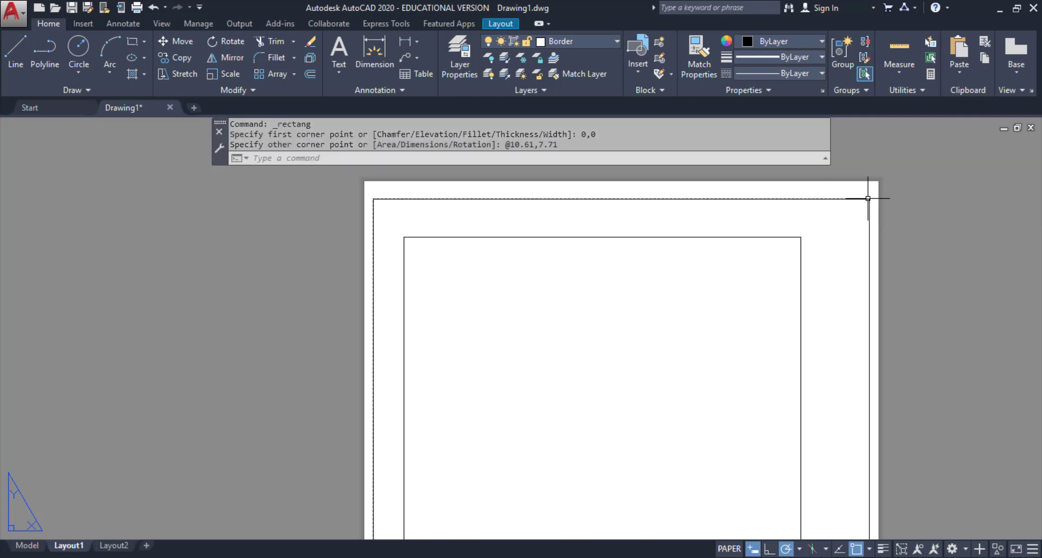
pyautogui.press('Escape')
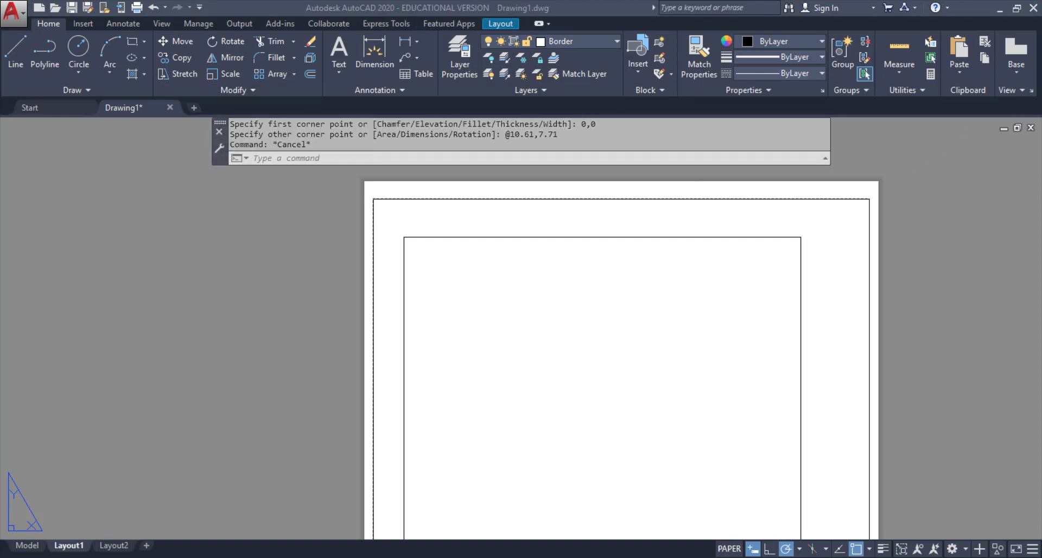
# Review the drawing units' insertion scale, choose Decimal as the length type and accept the settings
pyautogui.click(411, 215)
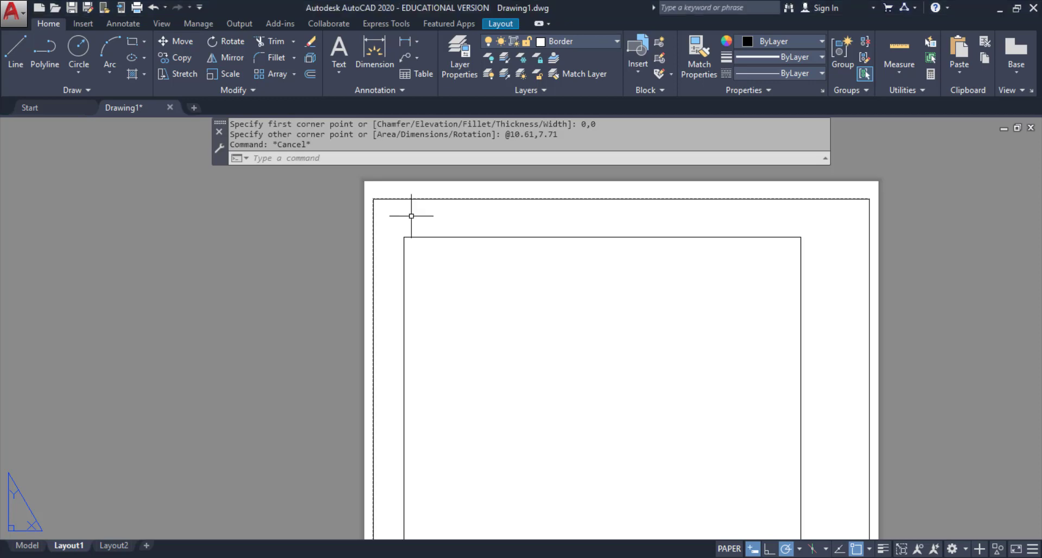
pyautogui.write('untis')
pyautogui.press('Return')
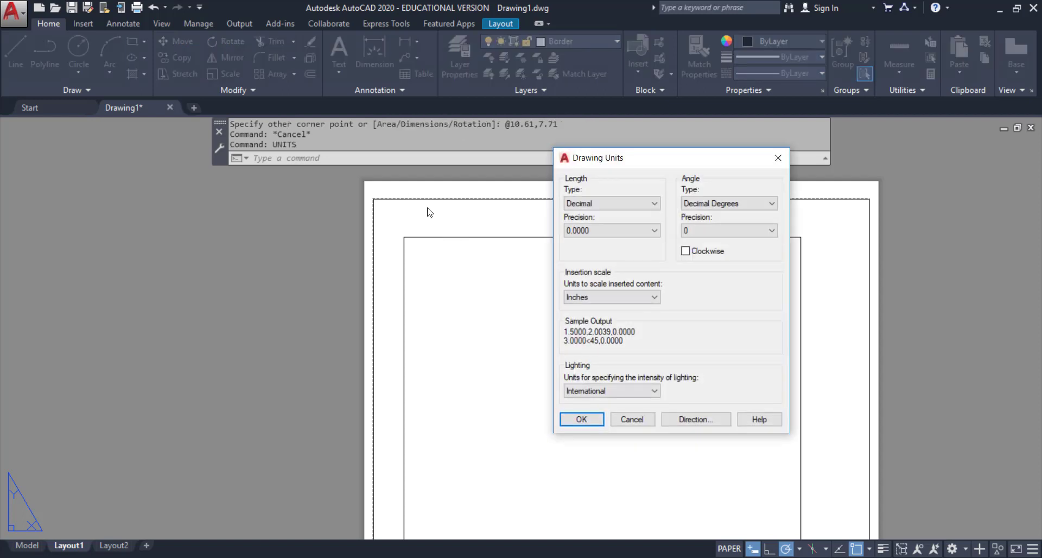
pyautogui.click(607, 297)
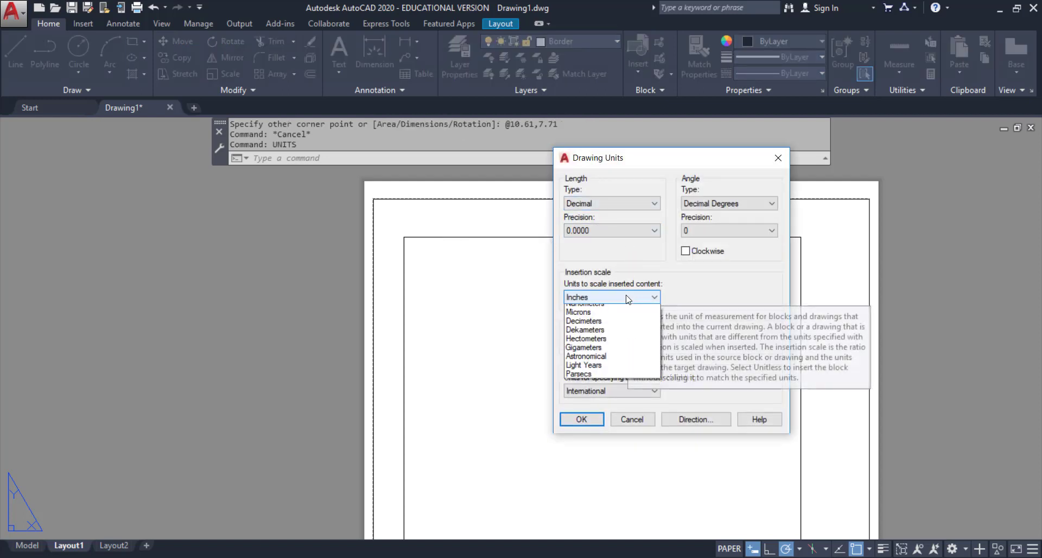
pyautogui.click(585, 324)
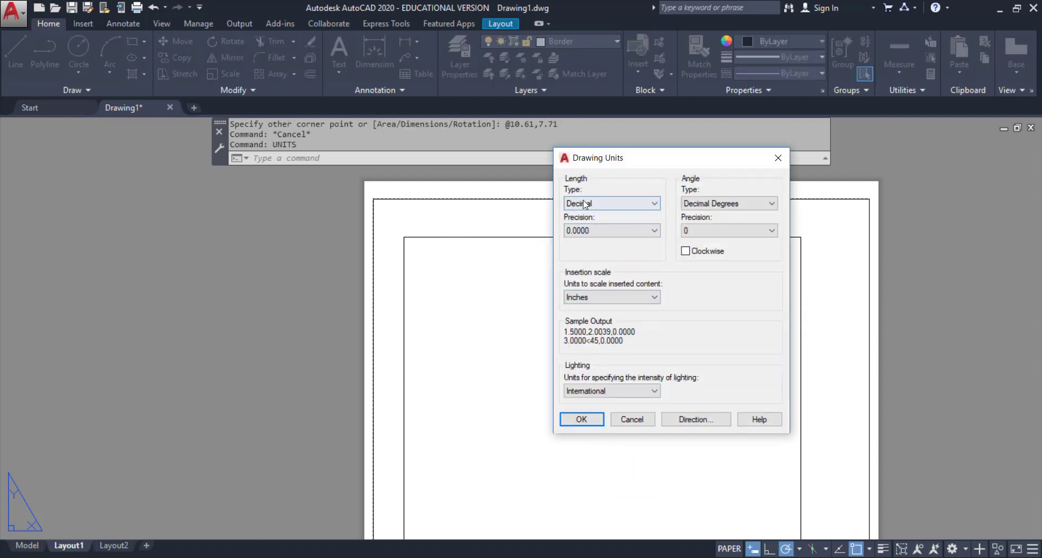
pyautogui.click(614, 211)
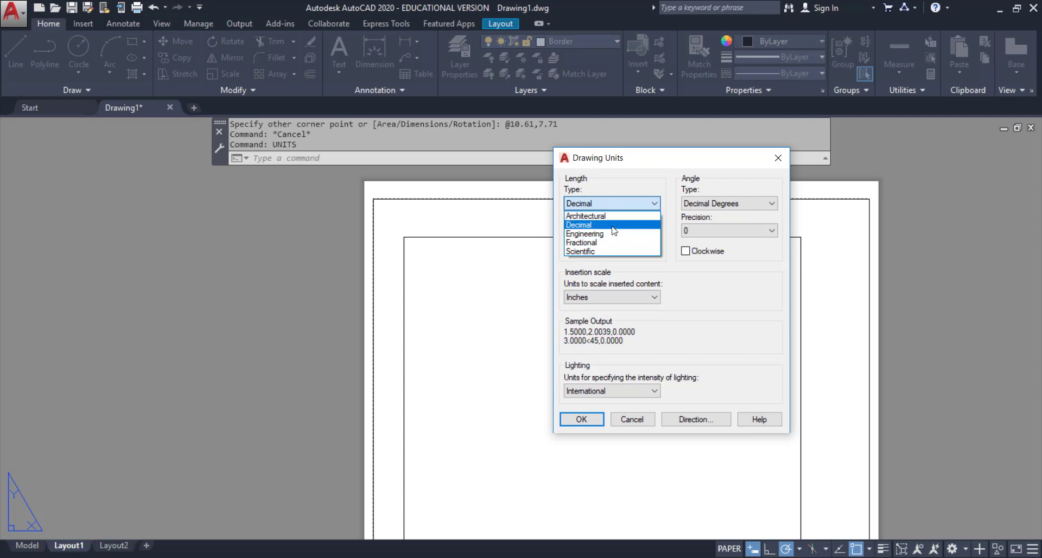
pyautogui.click(613, 226)
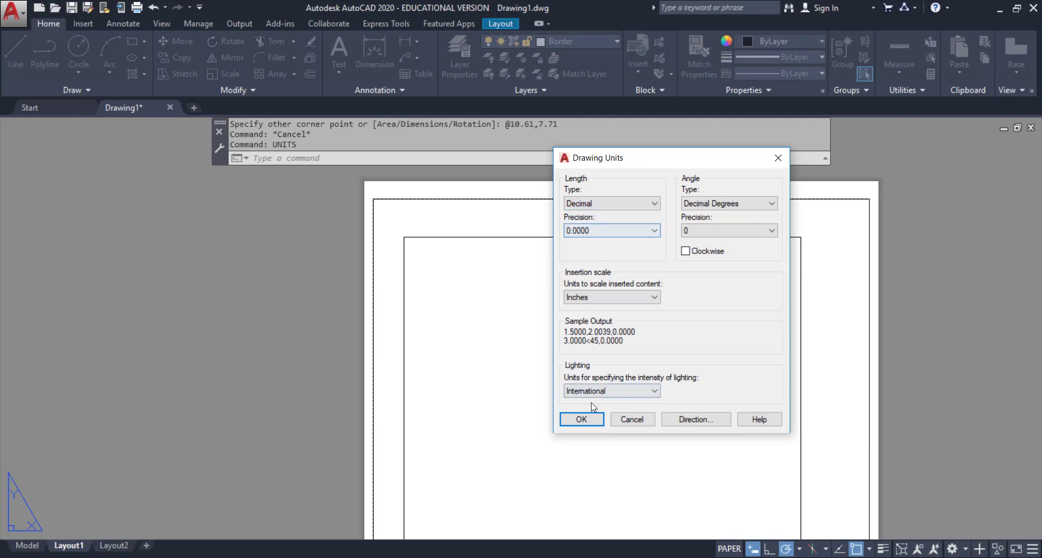
pyautogui.click(581, 419)
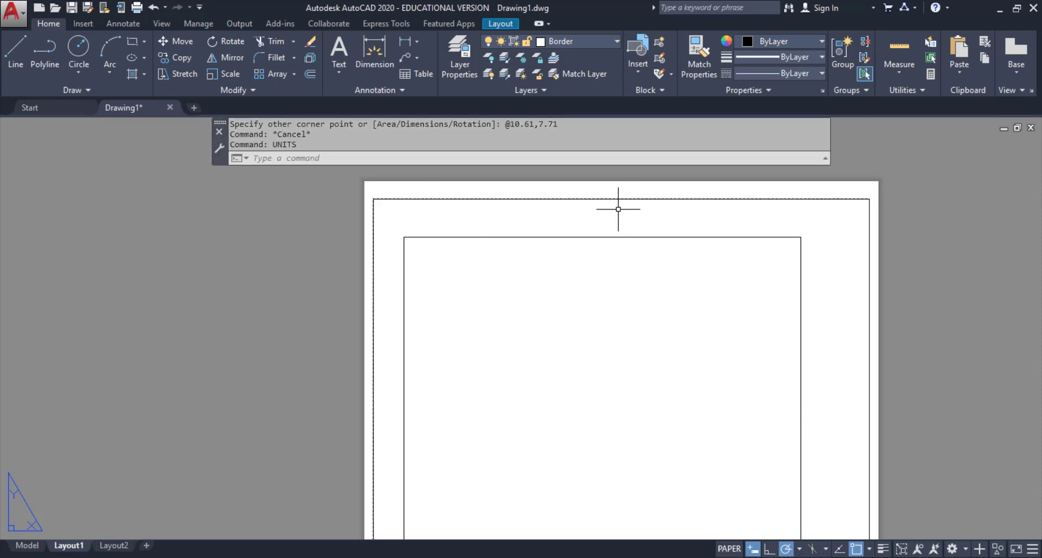
# Reopen the drawing units settings, choose Inches as the insertion scale unit and accept
pyautogui.write('unts')
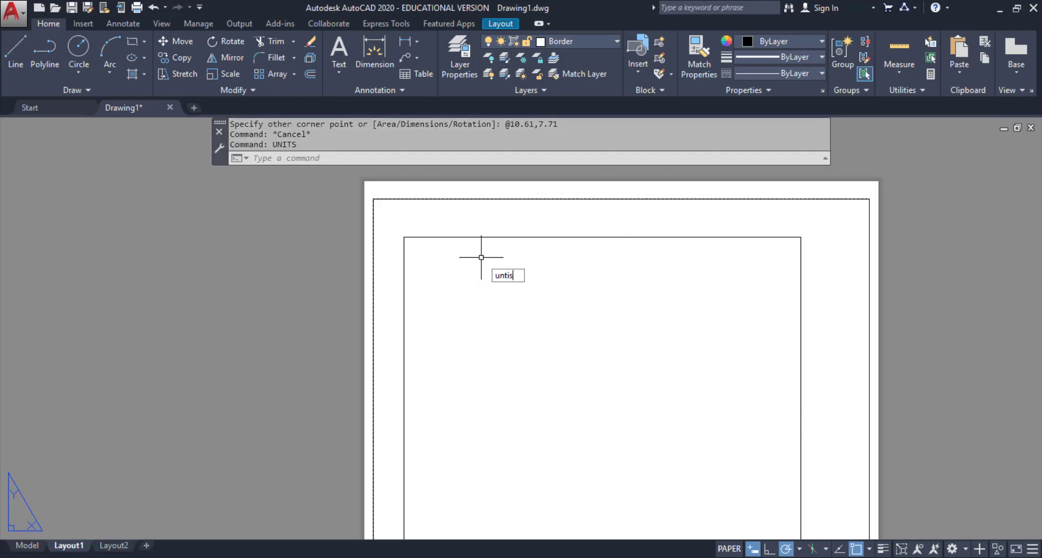
pyautogui.press('Return')
pyautogui.click(624, 297)
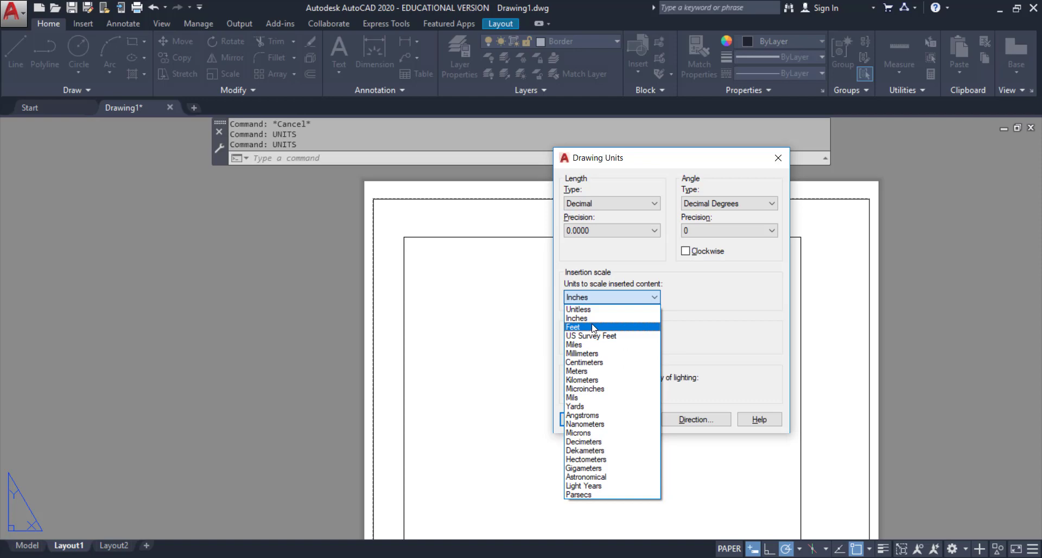
pyautogui.click(577, 318)
pyautogui.click(579, 419)
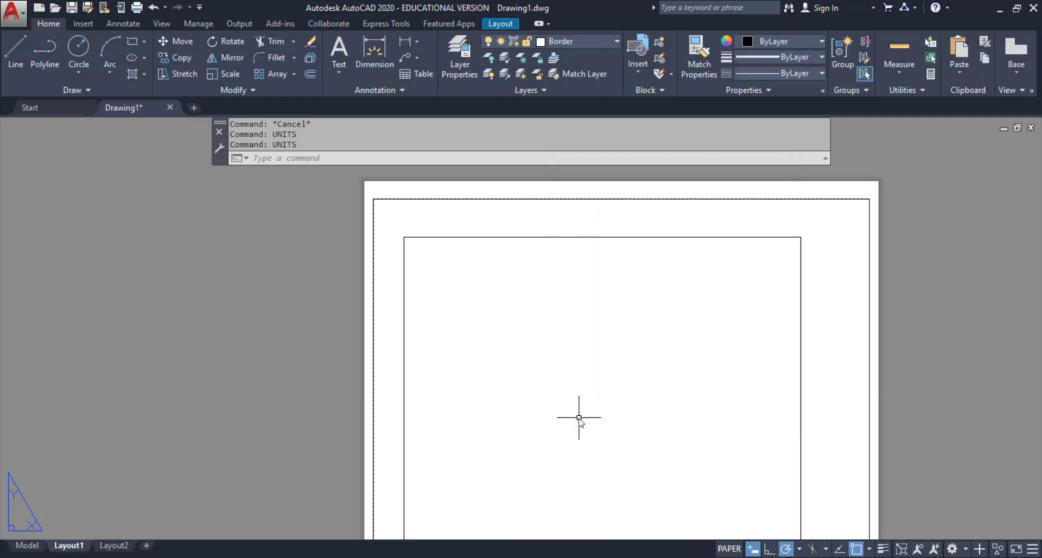
# Offset the border rectangle inward by 1/16 and end the Offset command
pyautogui.moveTo(879, 372); pyautogui.dragTo(842, 331, button='middle')
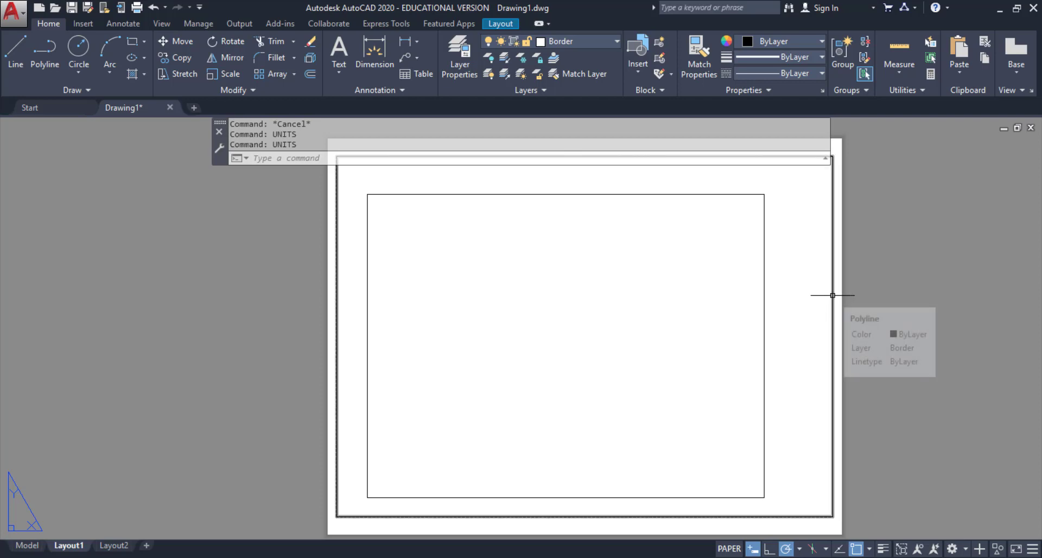
pyautogui.click(313, 72)
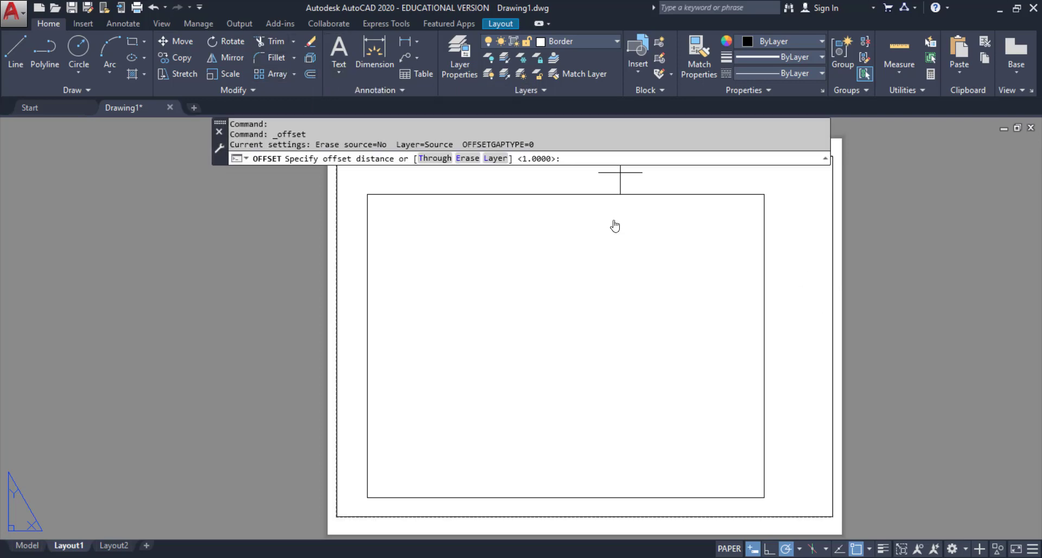
pyautogui.write('1')
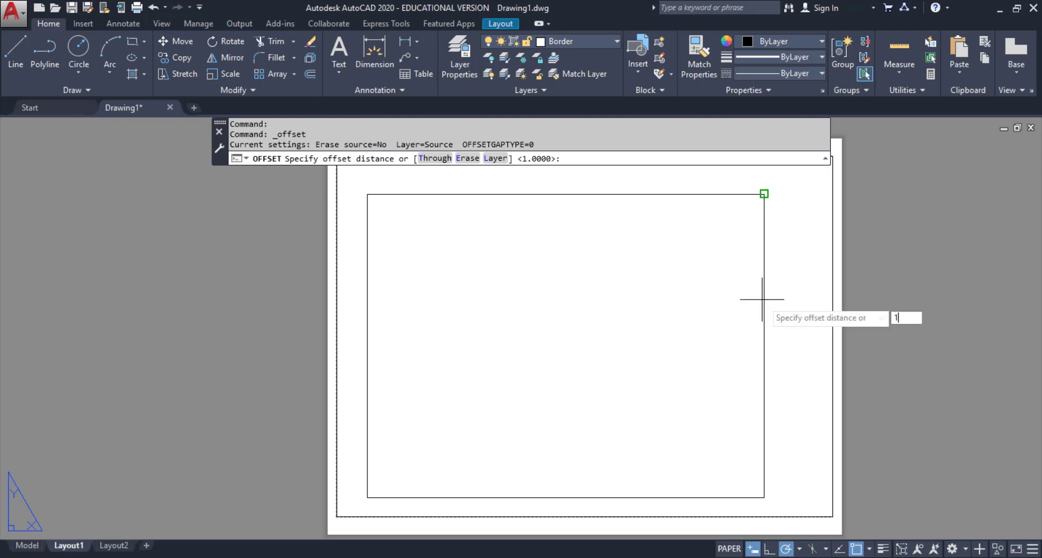
pyautogui.write('/16')
pyautogui.press('Return')
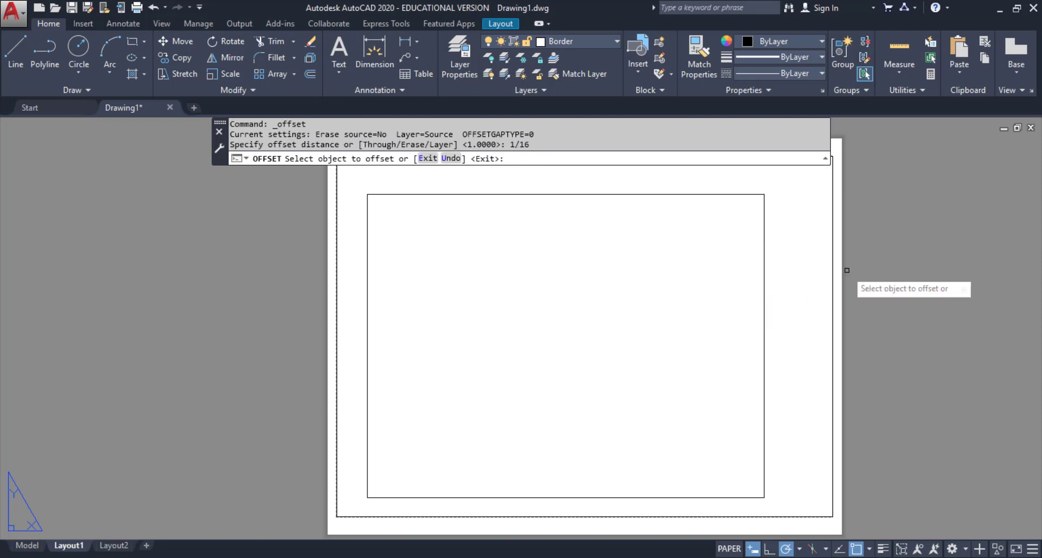
pyautogui.click(833, 264)
pyautogui.click(818, 265)
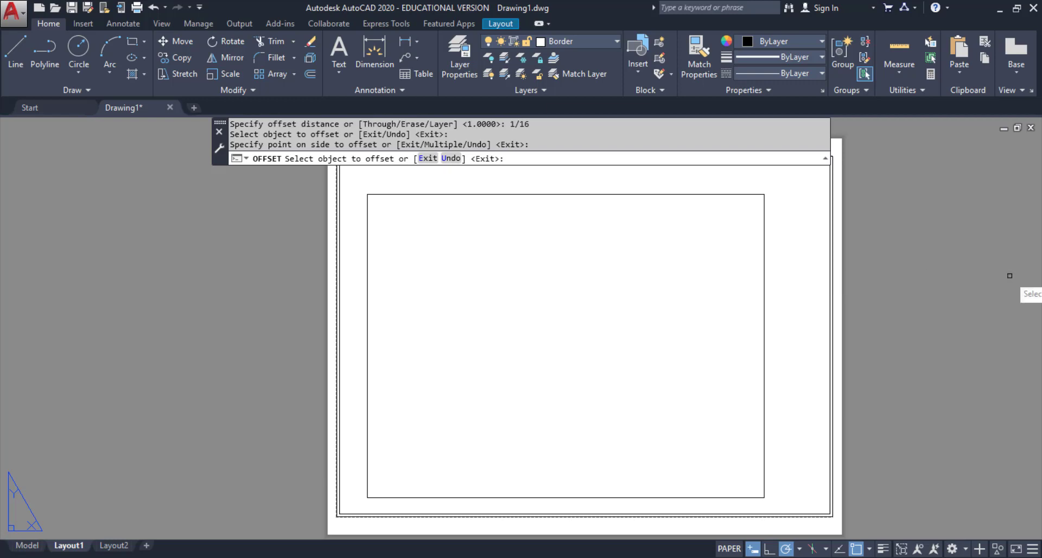
pyautogui.scroll(1, 822, 285)
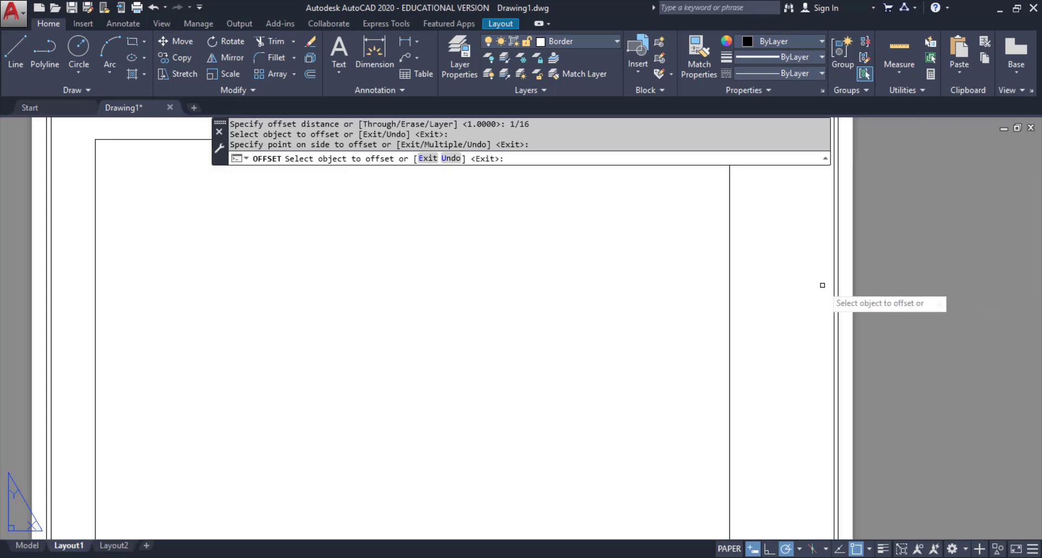
pyautogui.press('Escape')
# Set the global width of the outer border polyline to 1/32 in its properties and close the properties palette
pyautogui.click(838, 261)
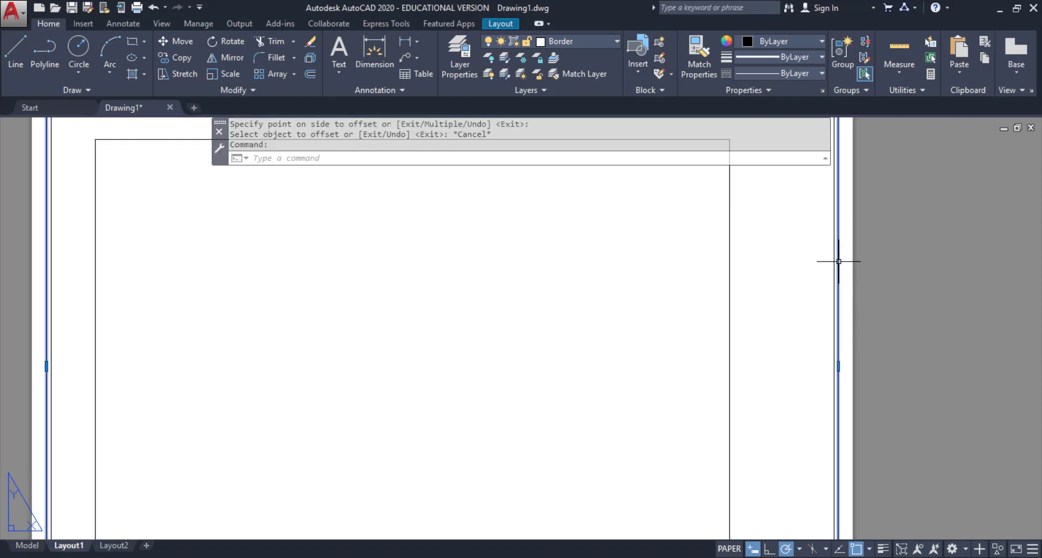
pyautogui.rightClick(838, 261)
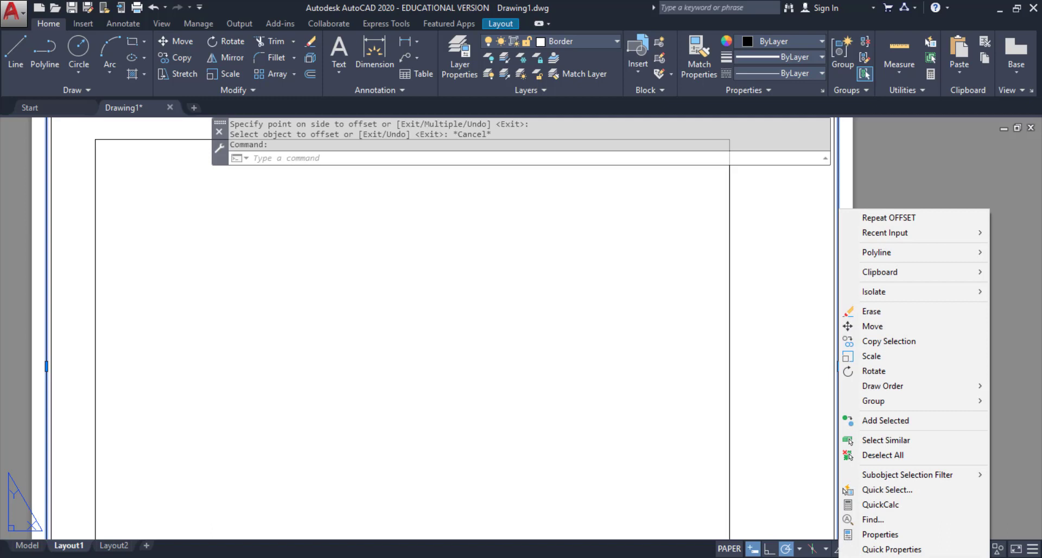
pyautogui.click(882, 535)
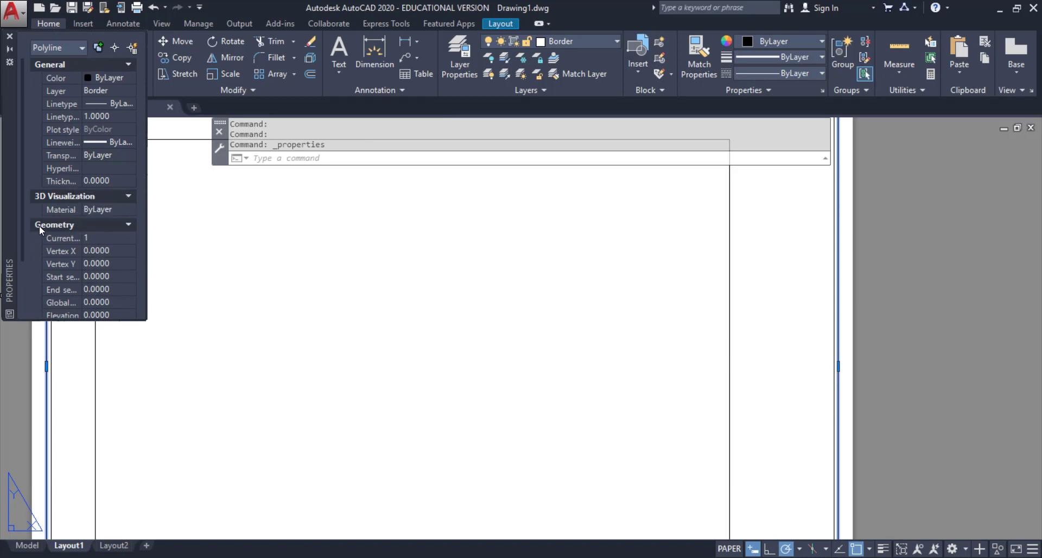
pyautogui.scroll(-3, 68, 305)
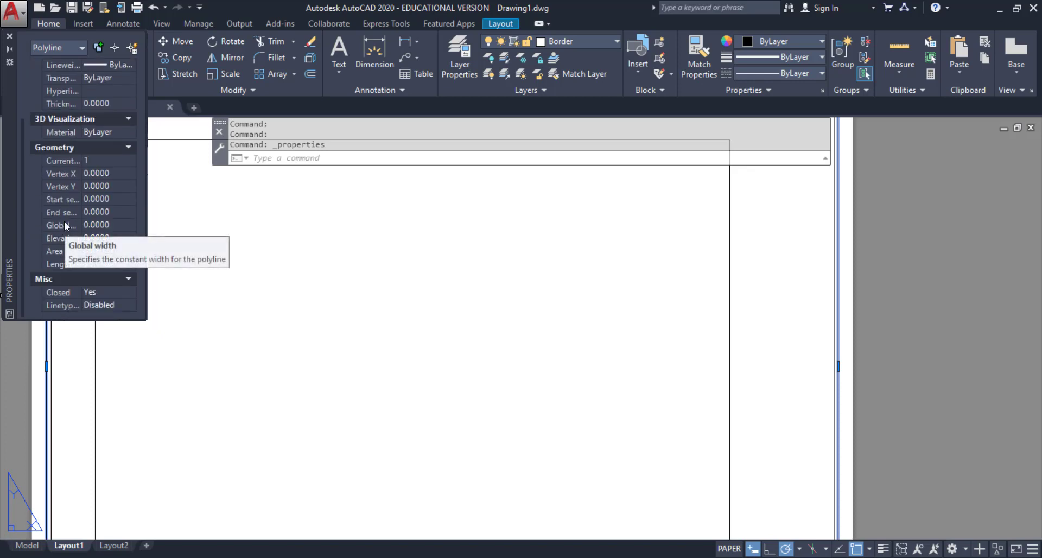
pyautogui.click(89, 224)
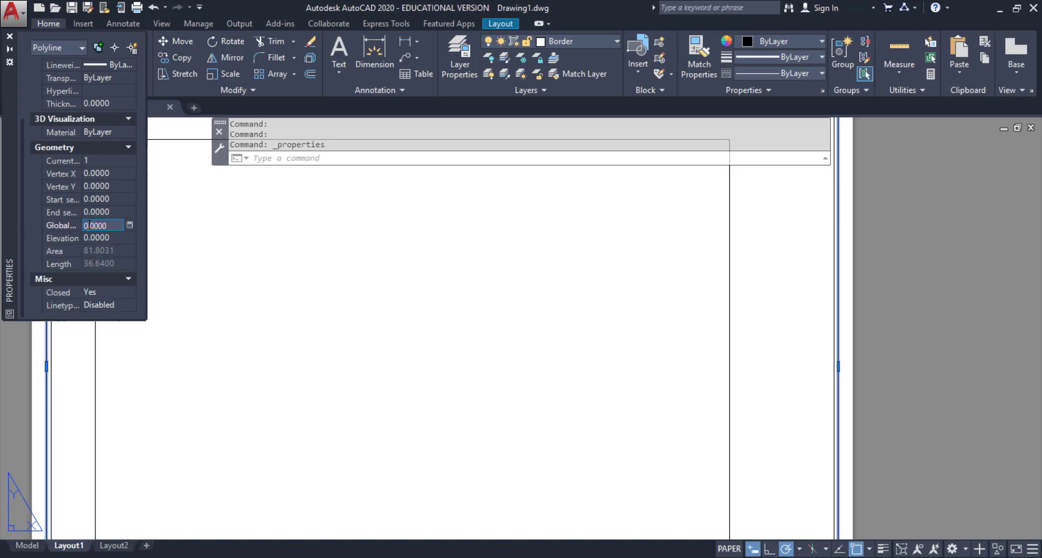
pyautogui.write('1/32')
pyautogui.press('Tab')
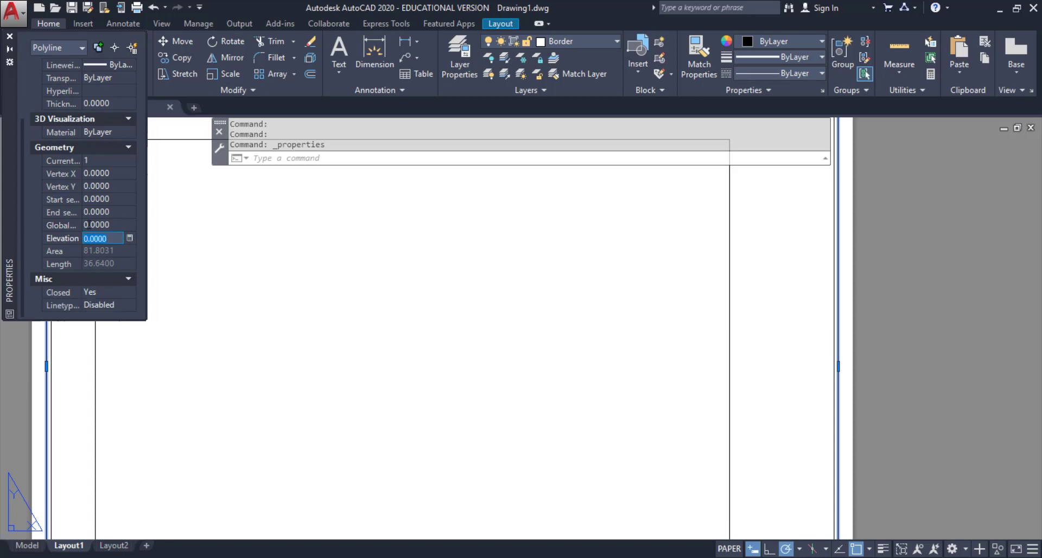
pyautogui.click(100, 225)
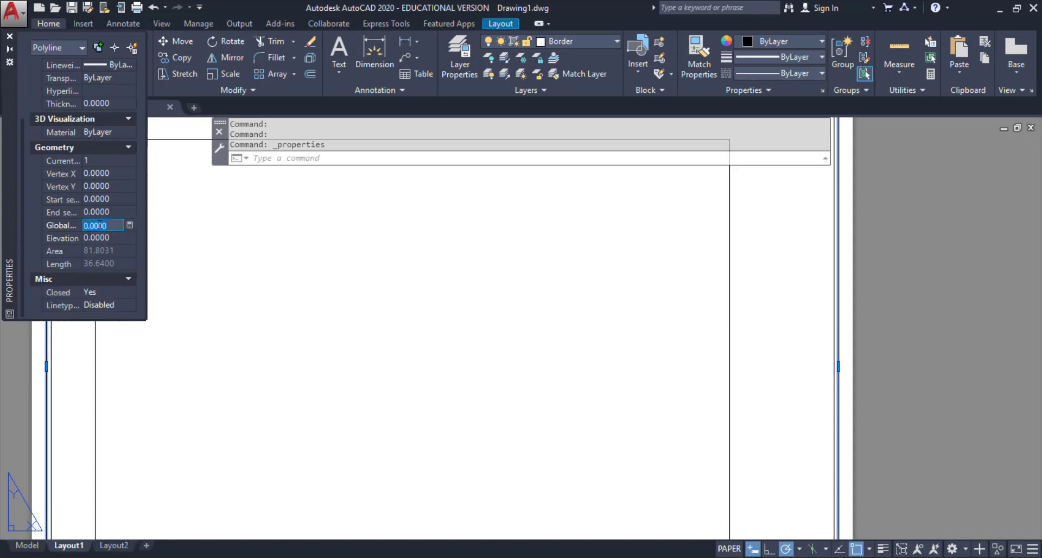
pyautogui.press('BackSpace')
pyautogui.press('Tab')
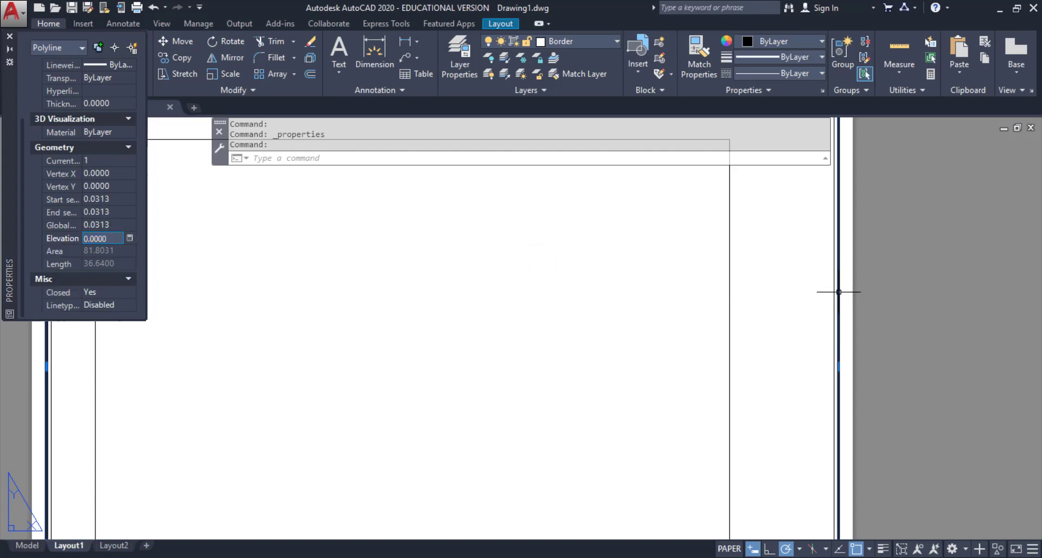
pyautogui.click(10, 36)
pyautogui.scroll(-2, 797, 379)
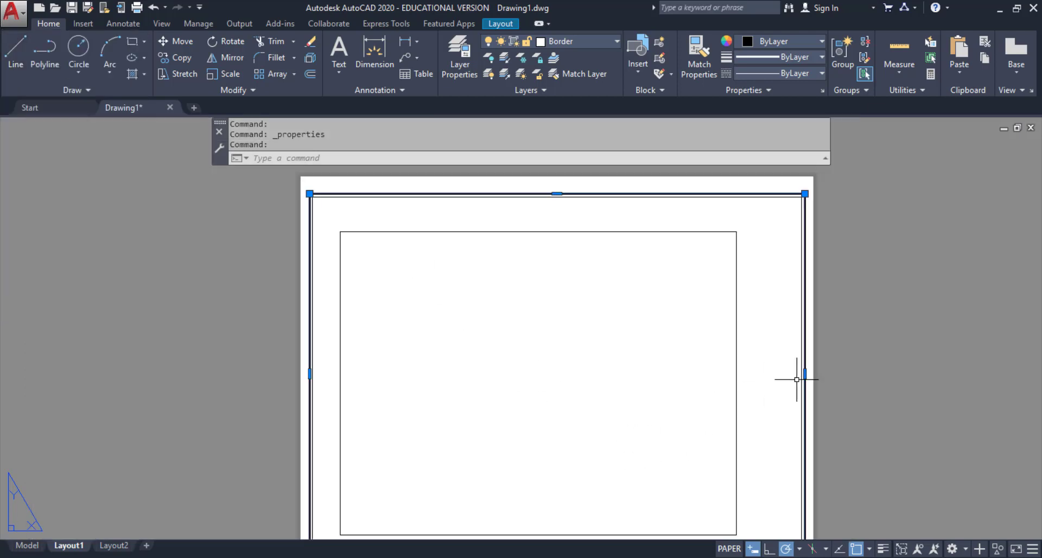
pyautogui.click(855, 312)
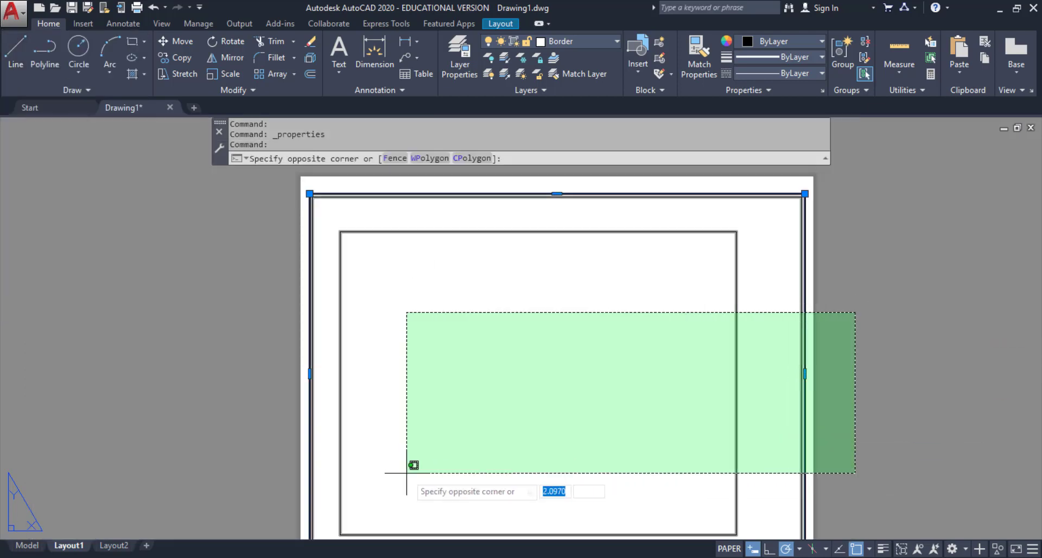
pyautogui.press('Escape')
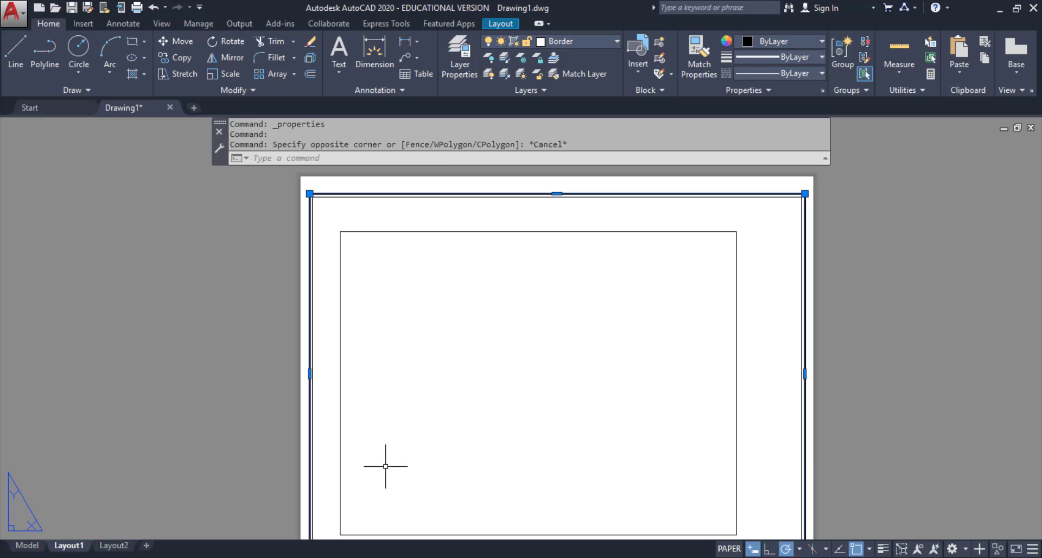
pyautogui.moveTo(847, 386); pyautogui.dragTo(820, 349, button='middle')
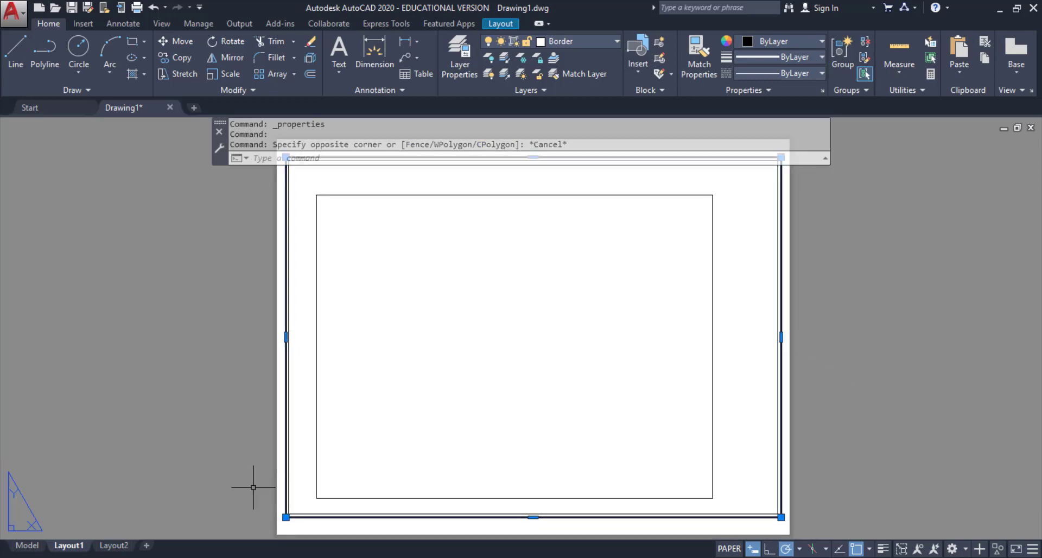
pyautogui.doubleClick(73, 544)
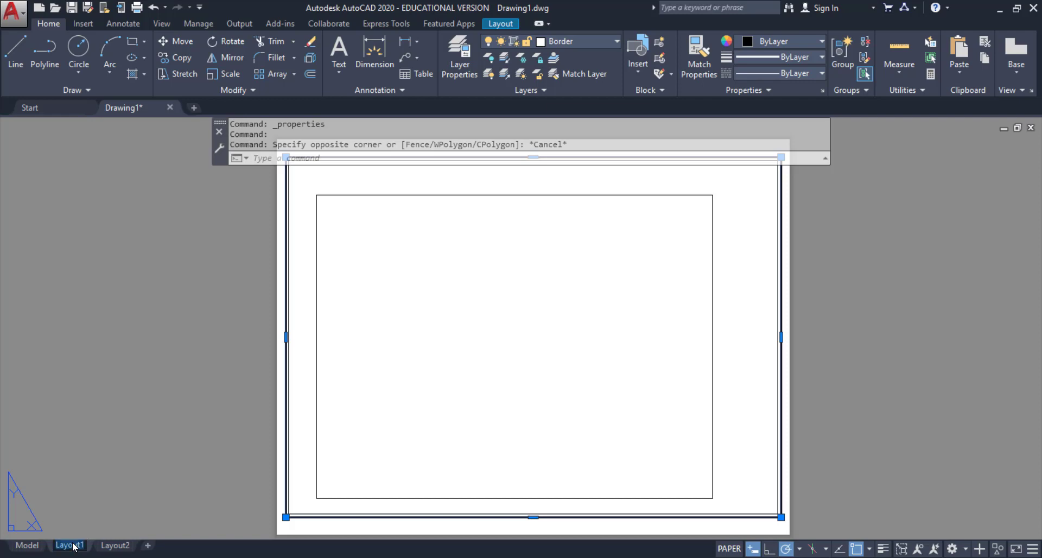
pyautogui.click(90, 502)
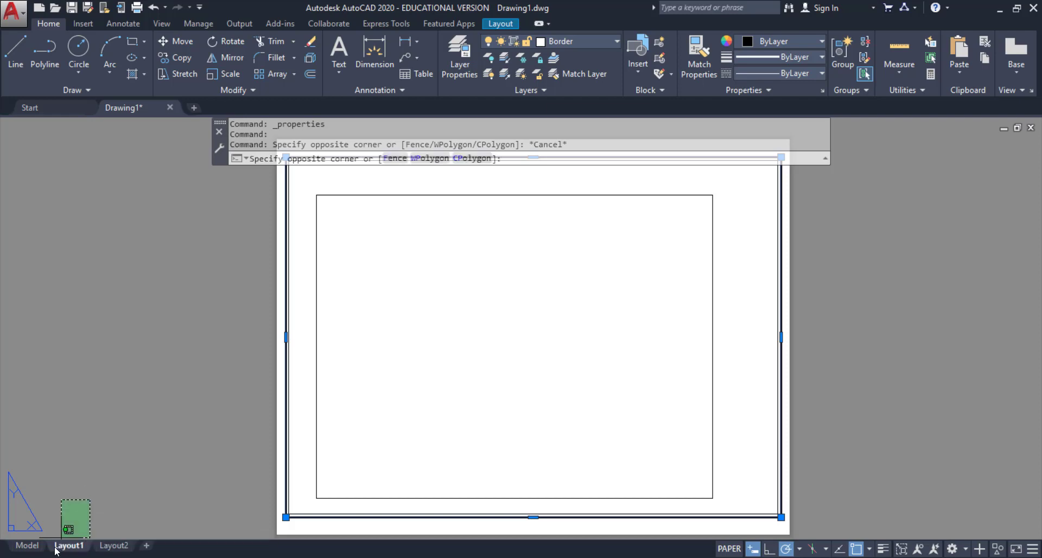
pyautogui.click(63, 533)
# Rename Layout1 as "ANSI Expend 11 x 8.5"
pyautogui.rightClick(66, 546)
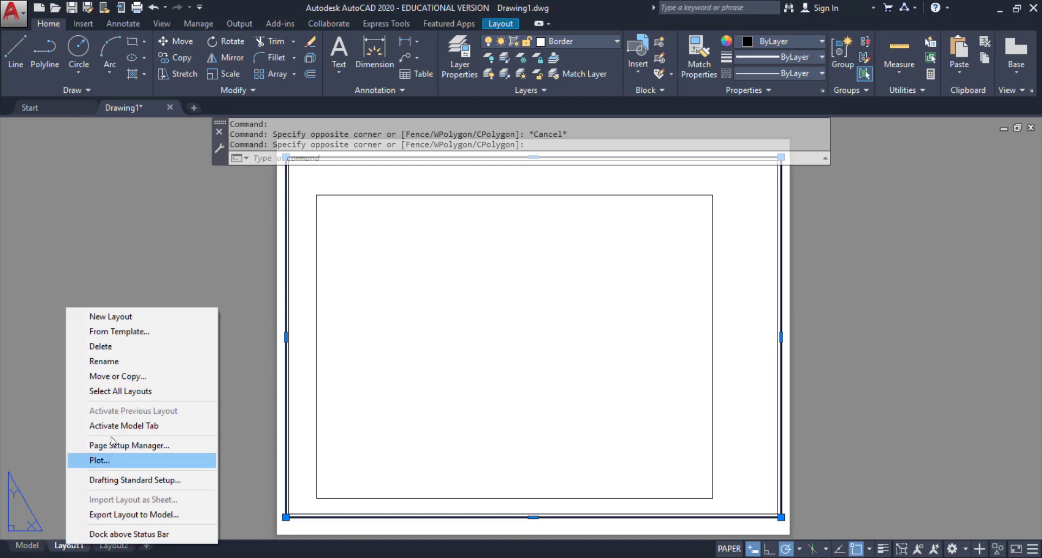
pyautogui.click(130, 359)
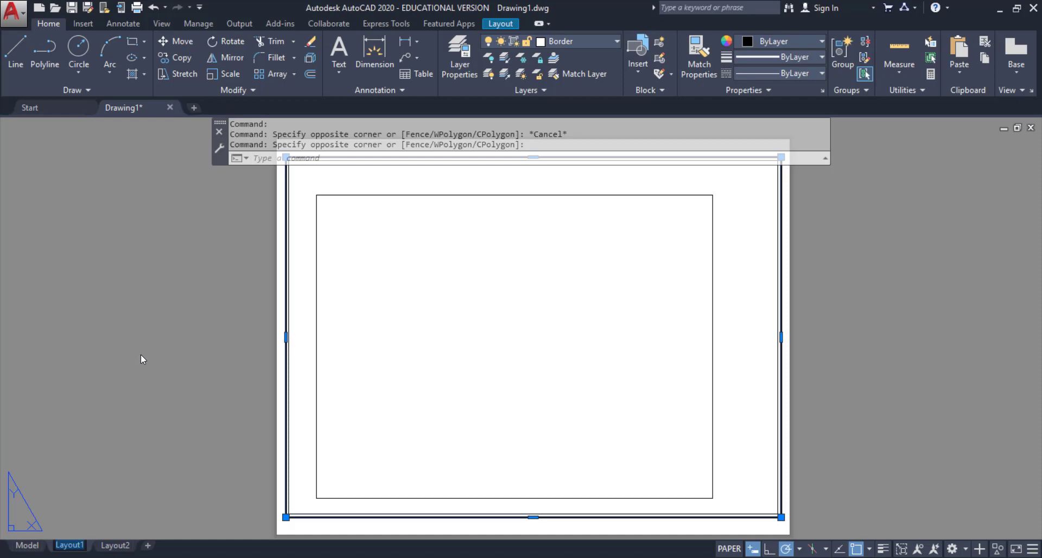
pyautogui.write('ANSI')
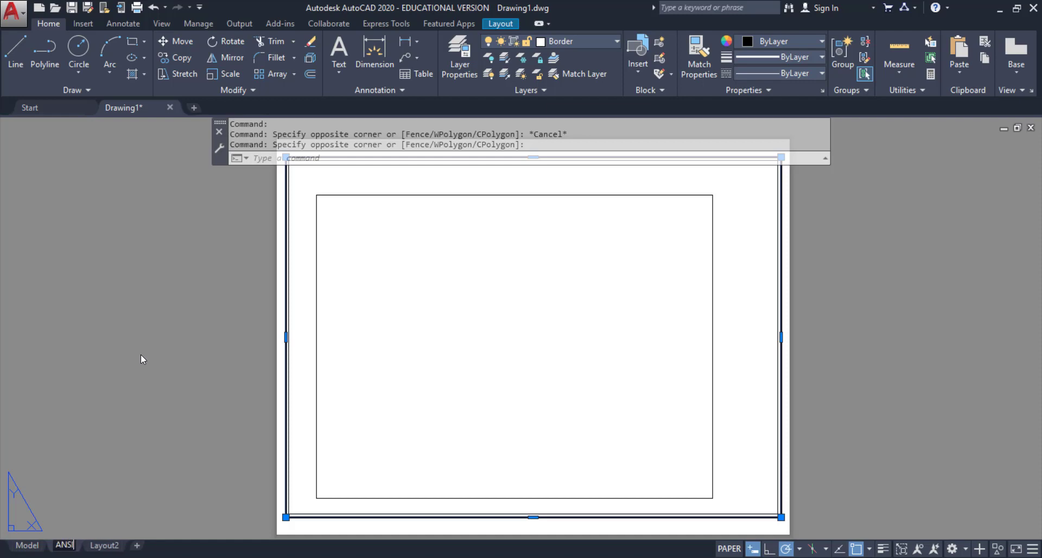
pyautogui.write(' Expend 11')
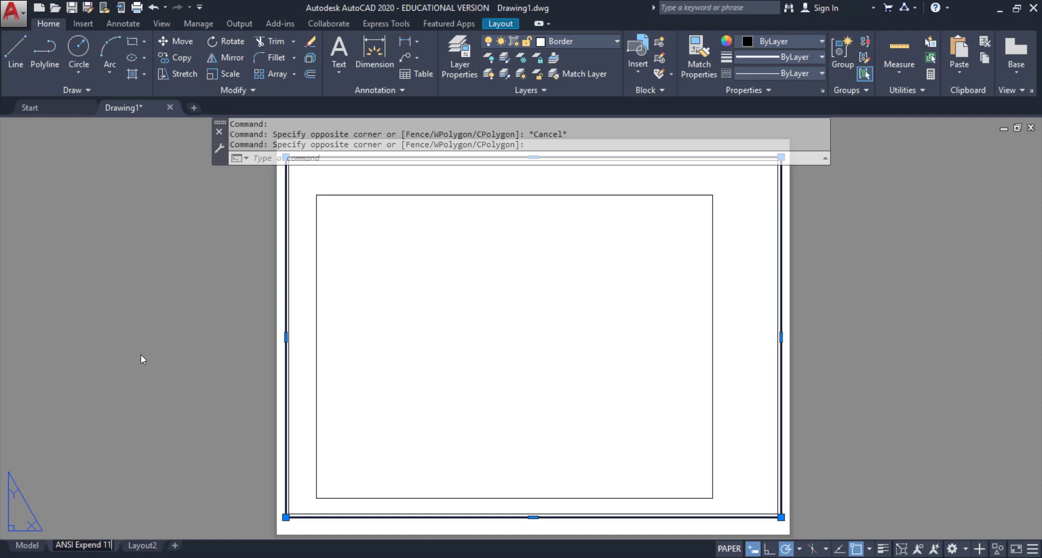
pyautogui.write(' x 8.5')
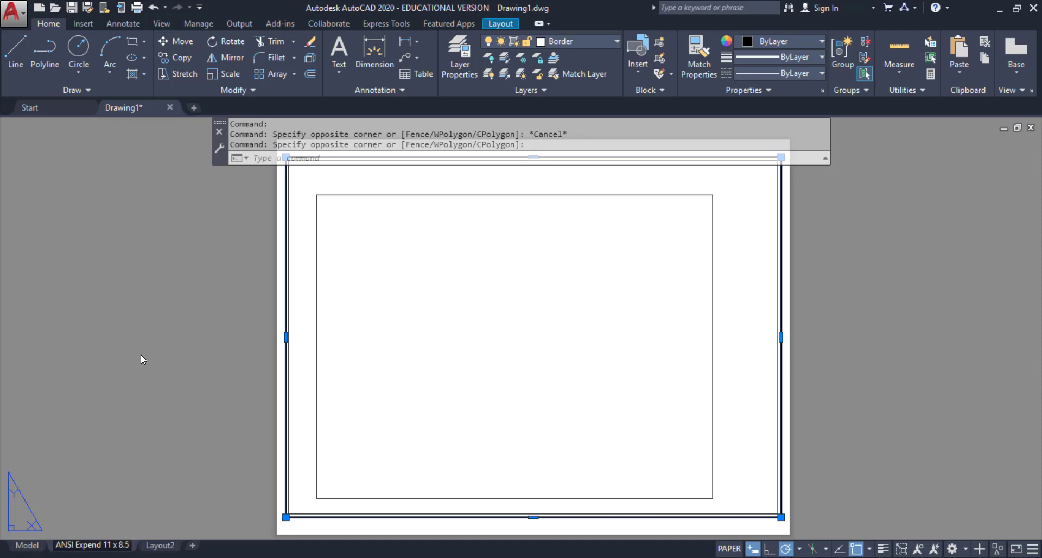
pyautogui.press('Return')
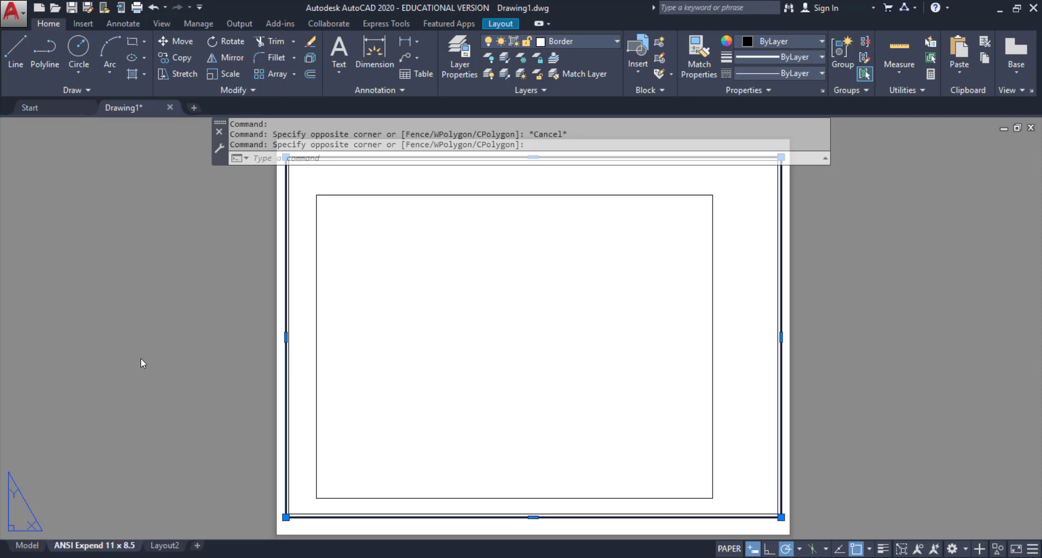
pyautogui.press('Escape')
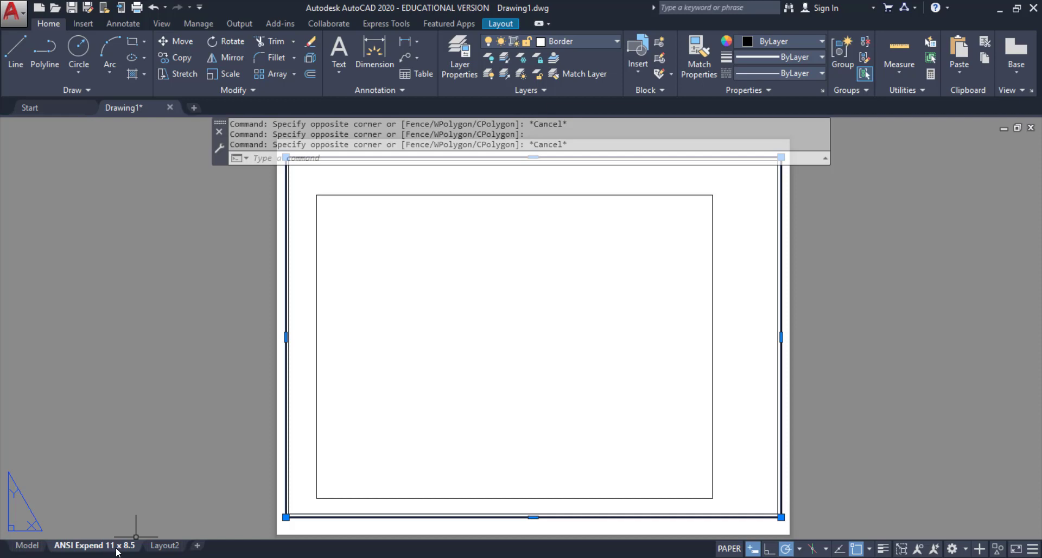
# Modify the page setup of Layout2 to use the AutoCAD PDF (High Quality Print).pc3 plotter
pyautogui.click(159, 547)
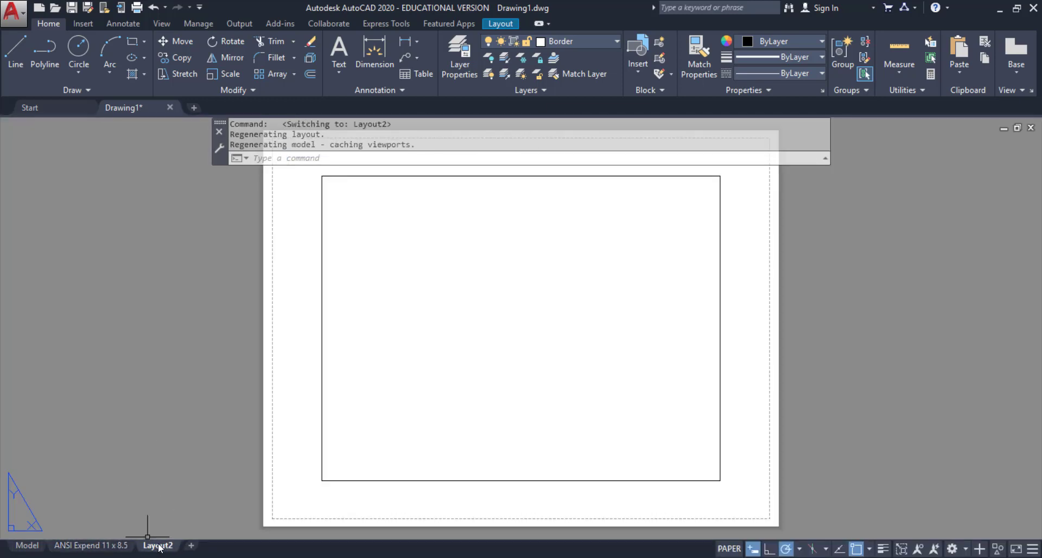
pyautogui.rightClick(159, 545)
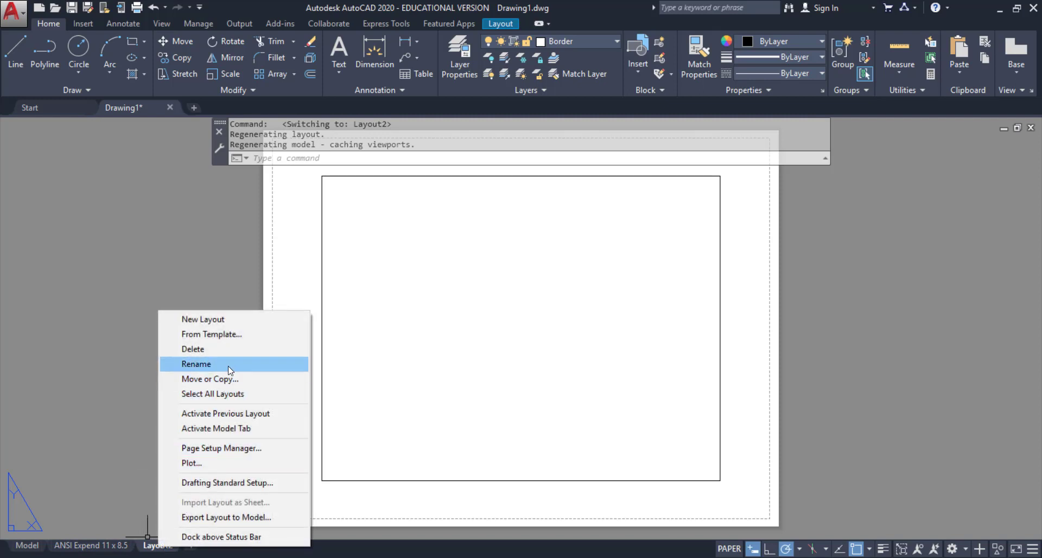
pyautogui.click(232, 448)
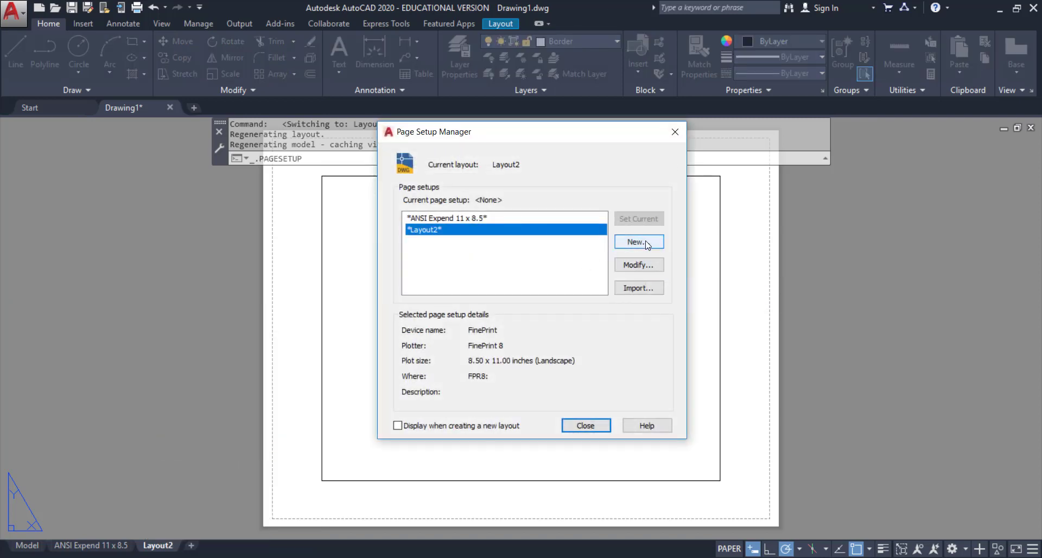
pyautogui.click(650, 266)
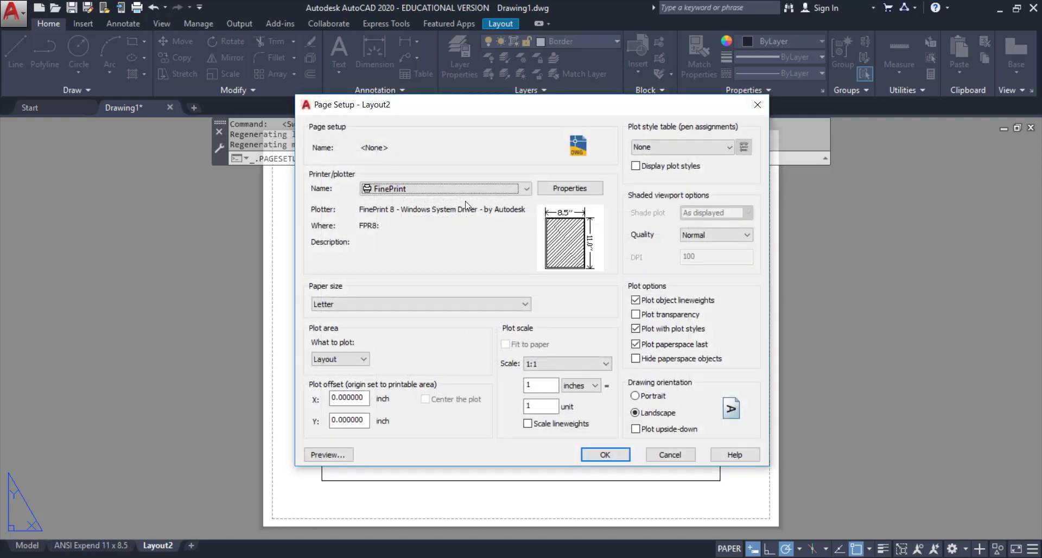
pyautogui.click(470, 190)
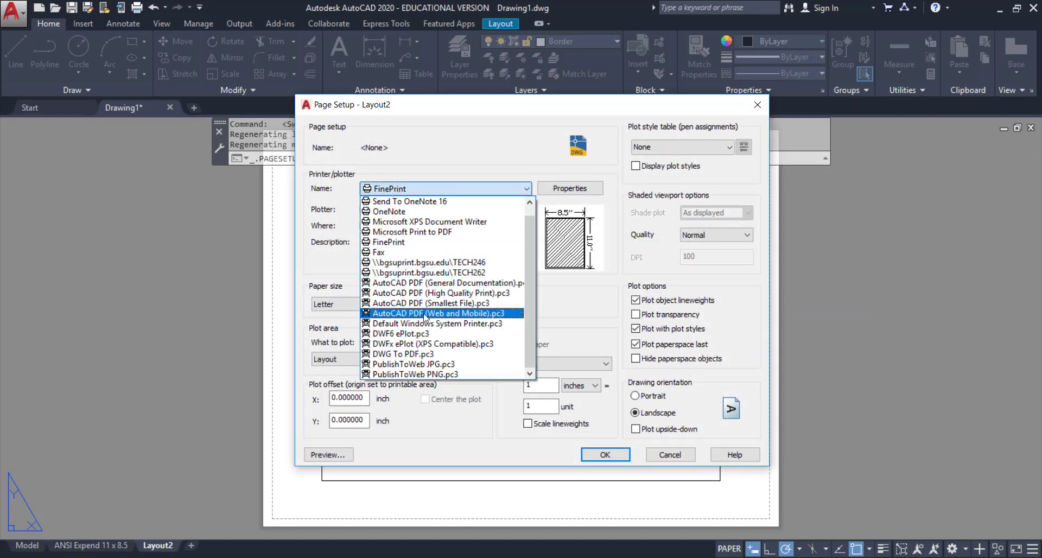
pyautogui.click(428, 293)
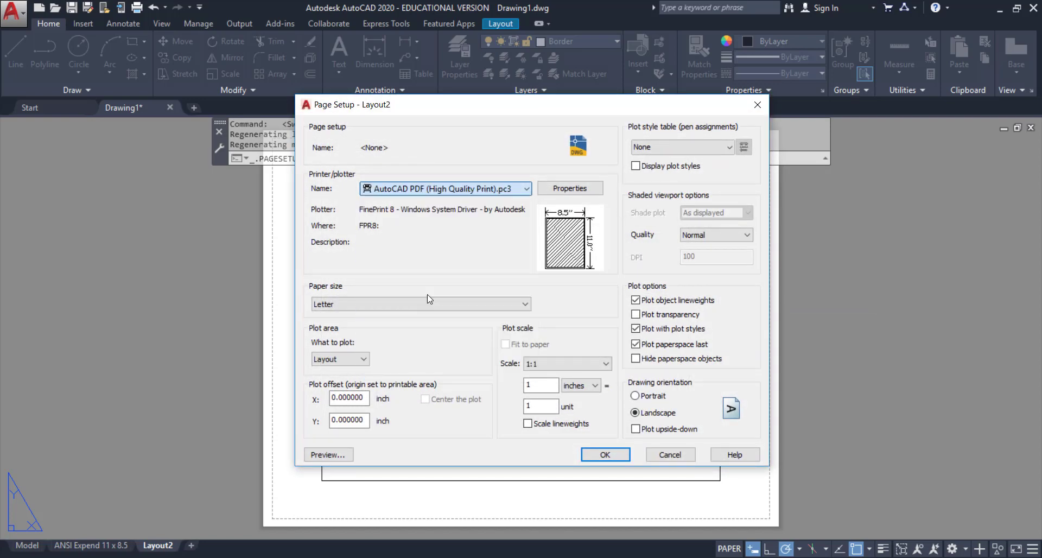
# Set the paper size of Layout2 to ANSI expand B (17.00 x 11.00 Inches)
pyautogui.click(349, 305)
pyautogui.scroll(-6, 369, 434)
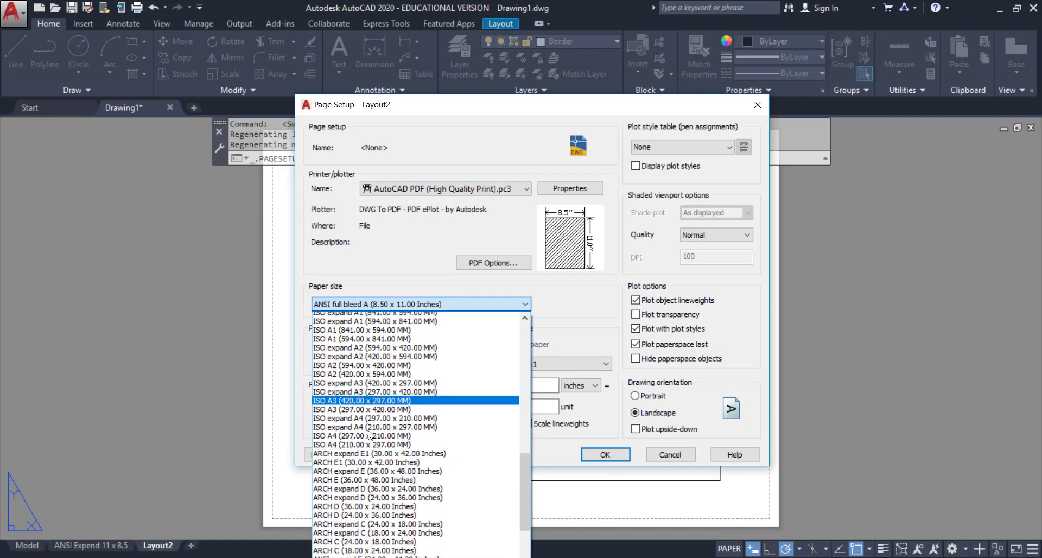
pyautogui.scroll(-3, 370, 434)
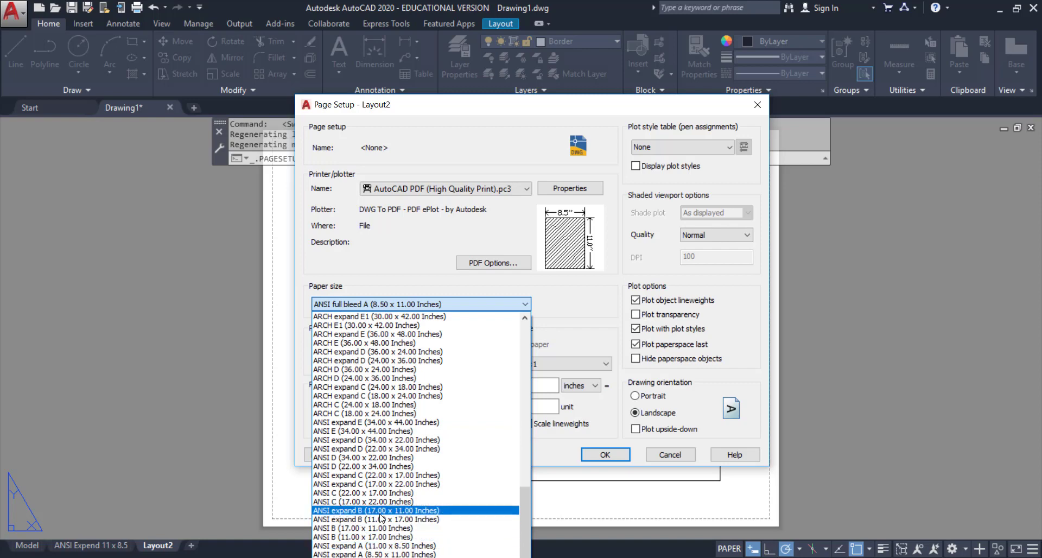
pyautogui.click(437, 511)
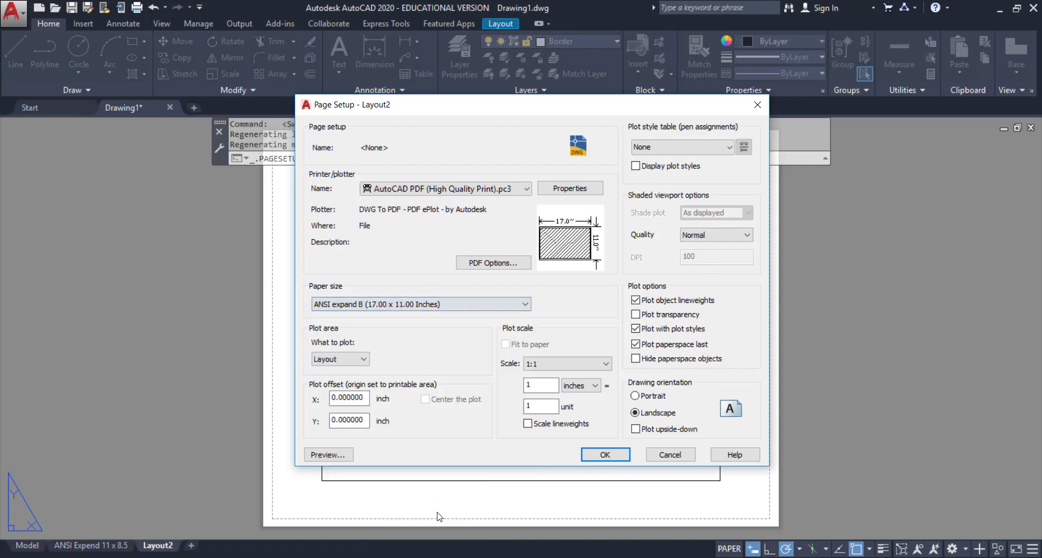
# Keep Layout as the plot area, then review the PDF options and accept them
pyautogui.click(347, 361)
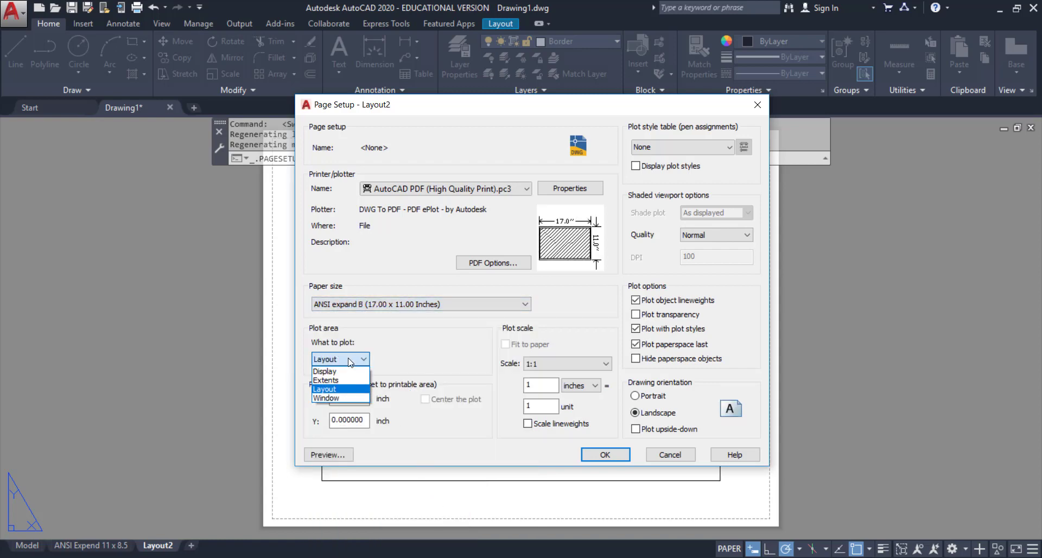
pyautogui.click(350, 361)
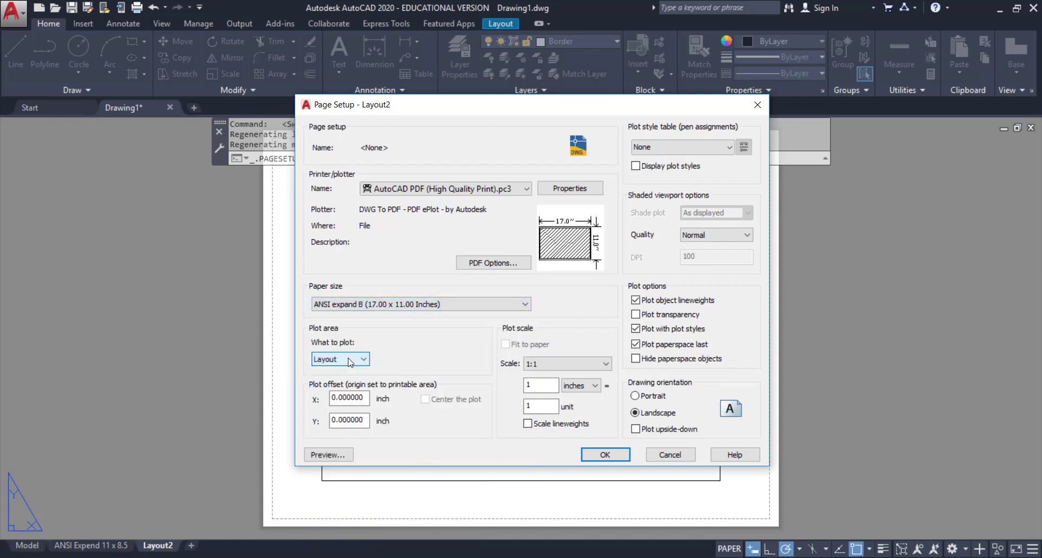
pyautogui.click(475, 264)
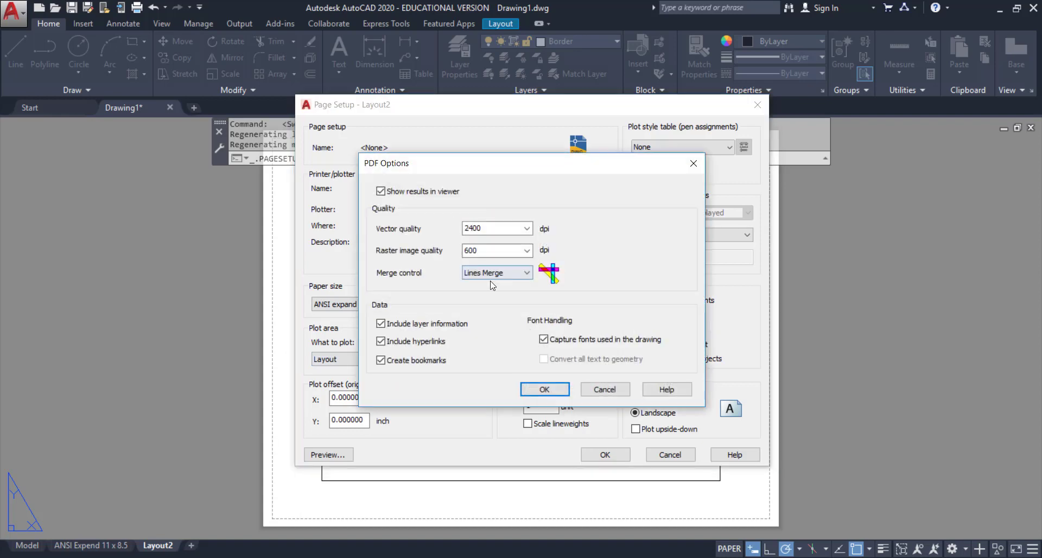
pyautogui.click(544, 389)
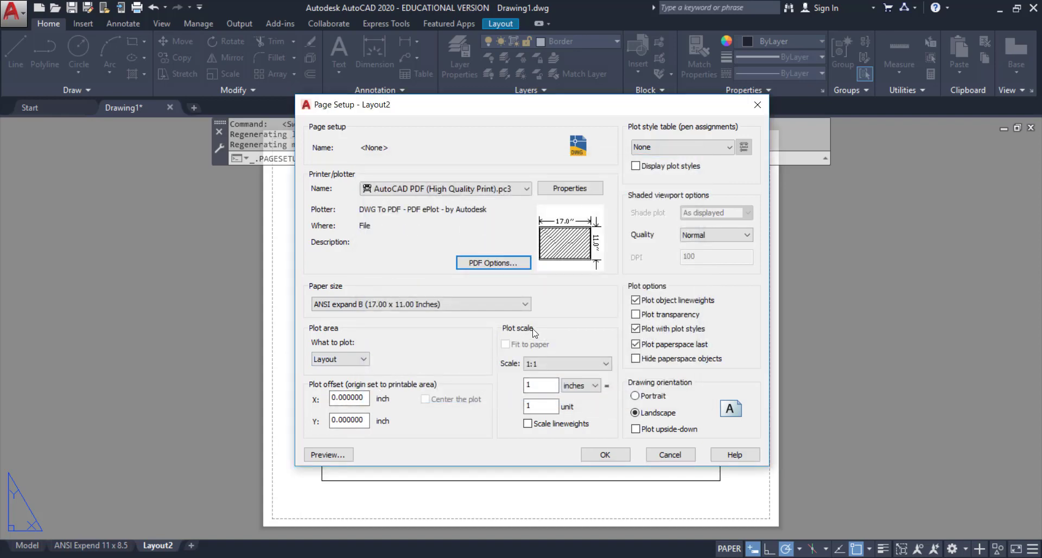
# Assign the monochrome.ctb plot style table to the Layout2 page setup
pyautogui.click(717, 147)
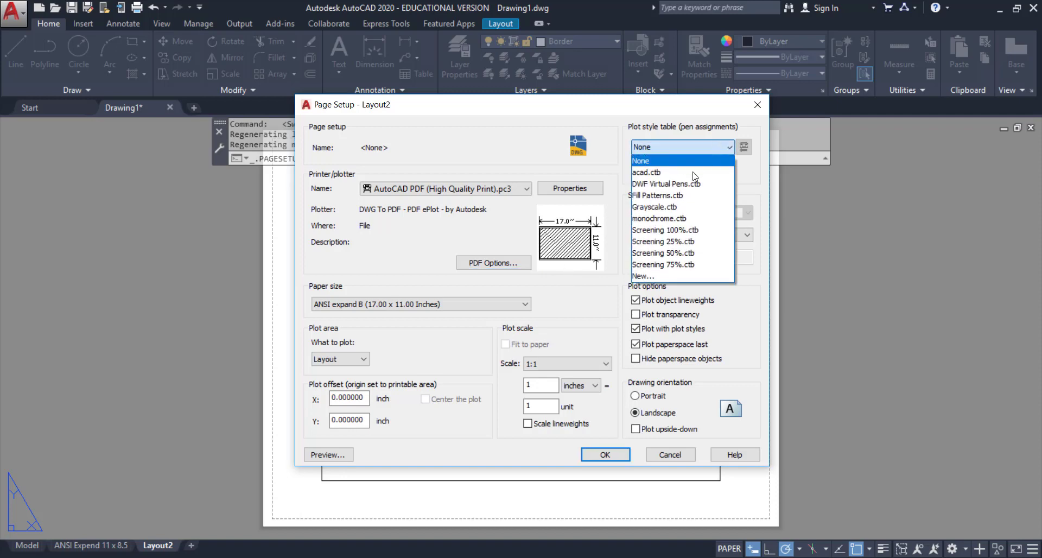
pyautogui.click(667, 219)
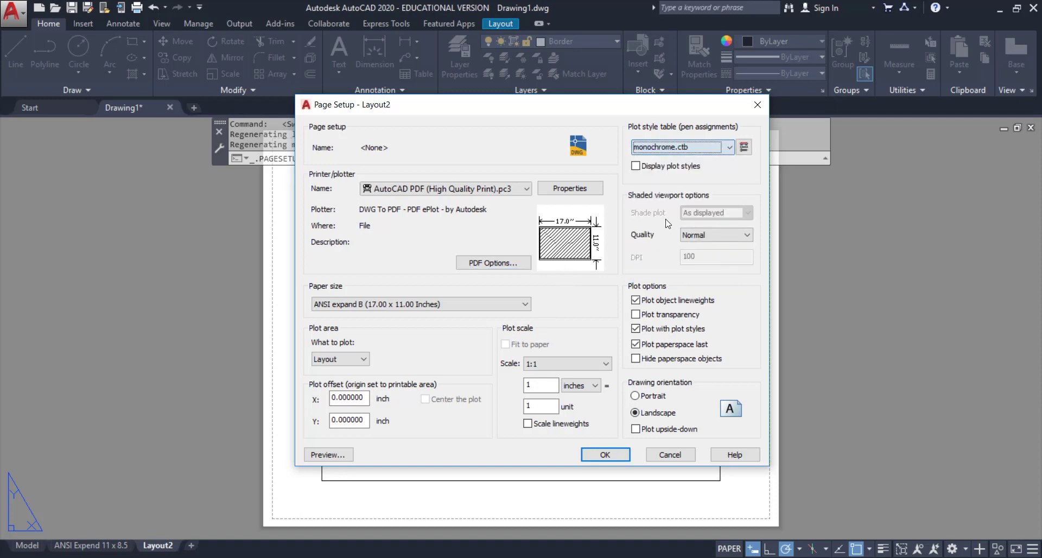
# Switch the plot scale units to millimetres and set 1 mm equal to 1 unit
pyautogui.click(598, 388)
pyautogui.click(593, 407)
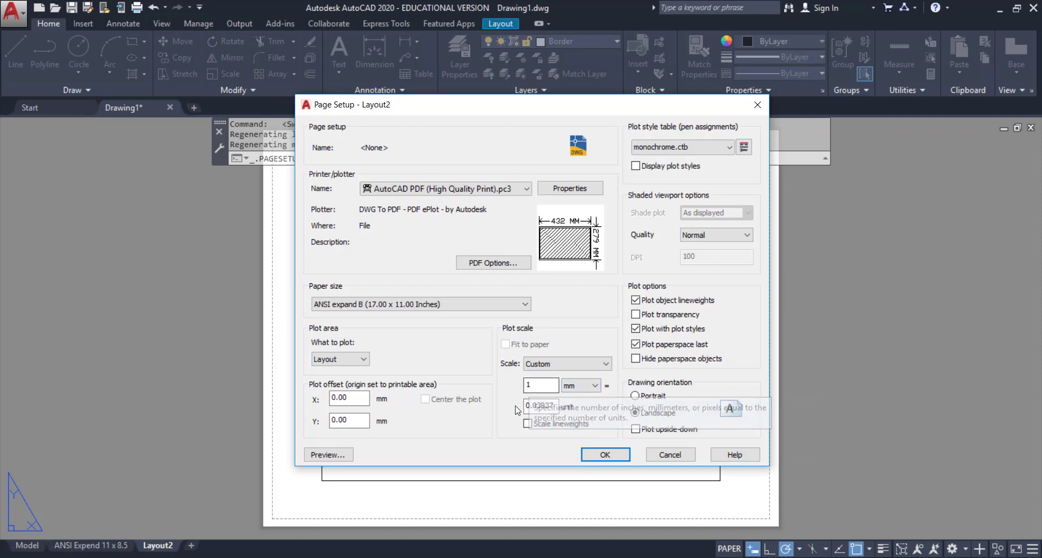
pyautogui.doubleClick(526, 407)
pyautogui.write('1')
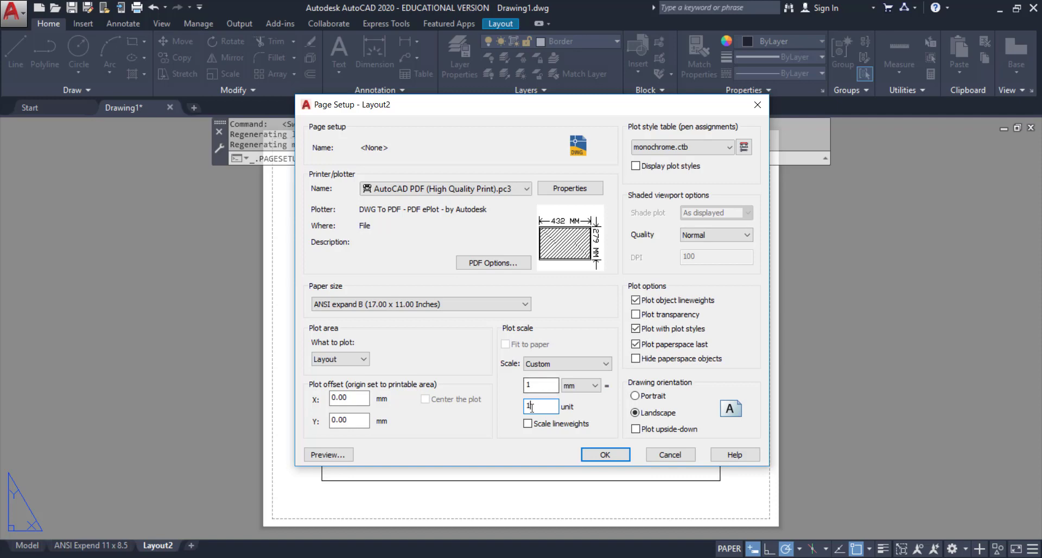
# Set the plot scale to 1 inch equals 1 unit, then accept the Layout2 page setup and close its manager
pyautogui.click(578, 386)
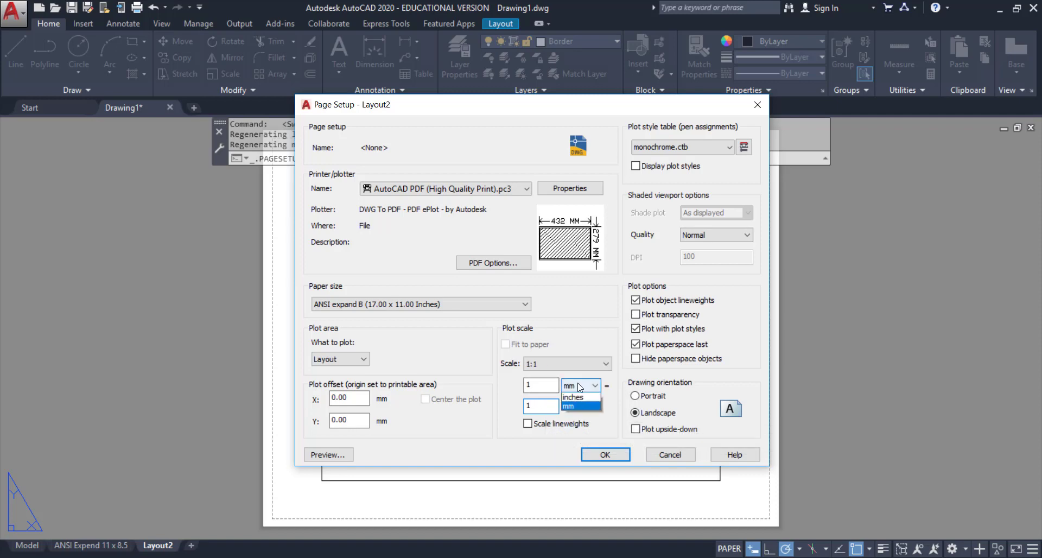
pyautogui.click(580, 398)
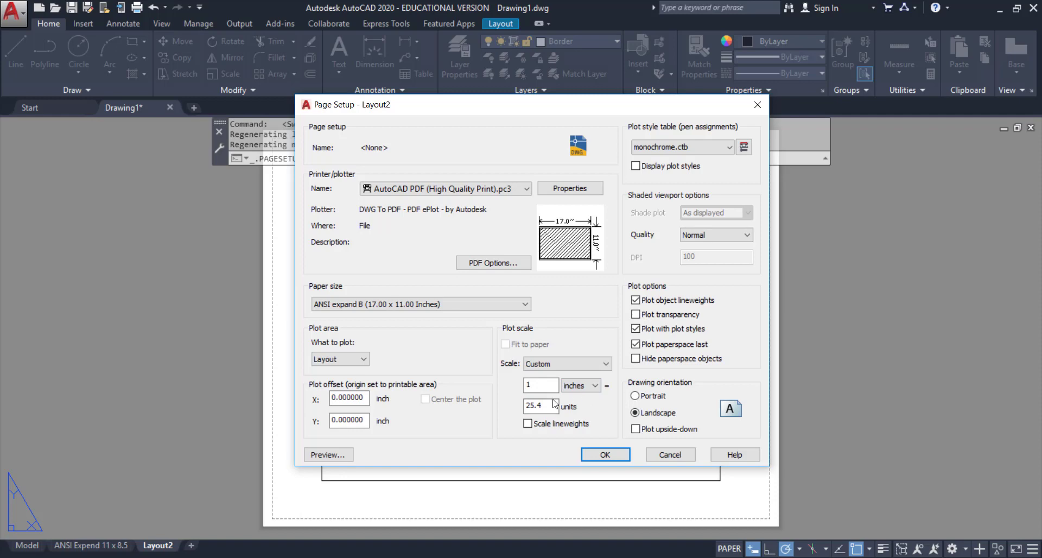
pyautogui.press('Tab')
pyautogui.write('1')
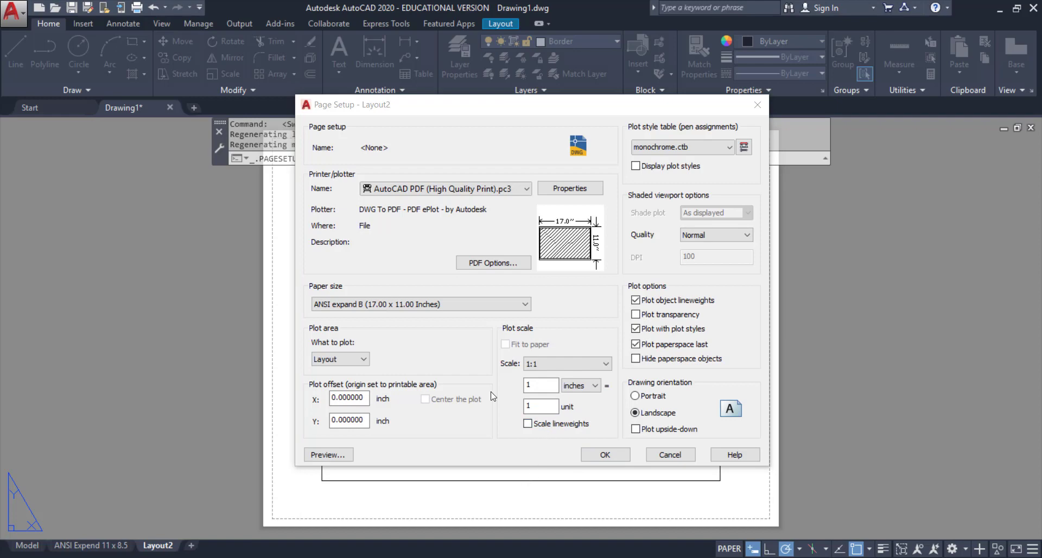
pyautogui.click(605, 455)
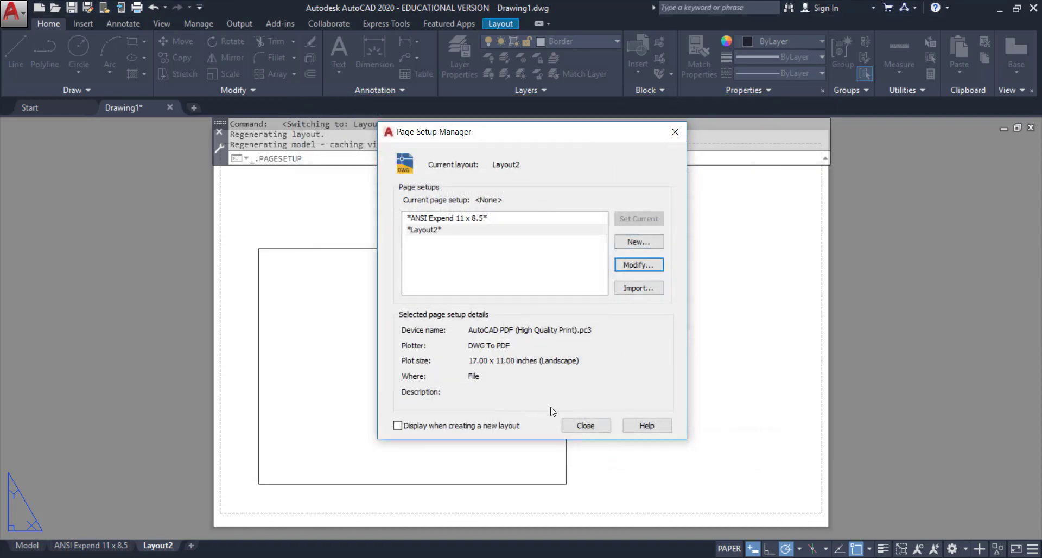
pyautogui.click(586, 425)
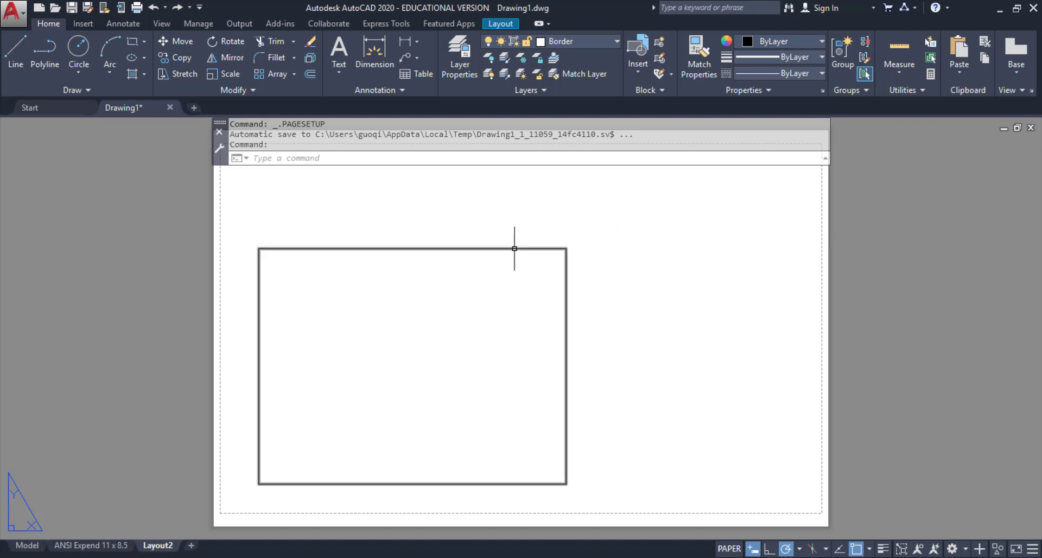
# Move the viewport frame on the ANSI Expend 11 x 8.5 layout to the ViewPort layer and clear the selection
pyautogui.click(91, 545)
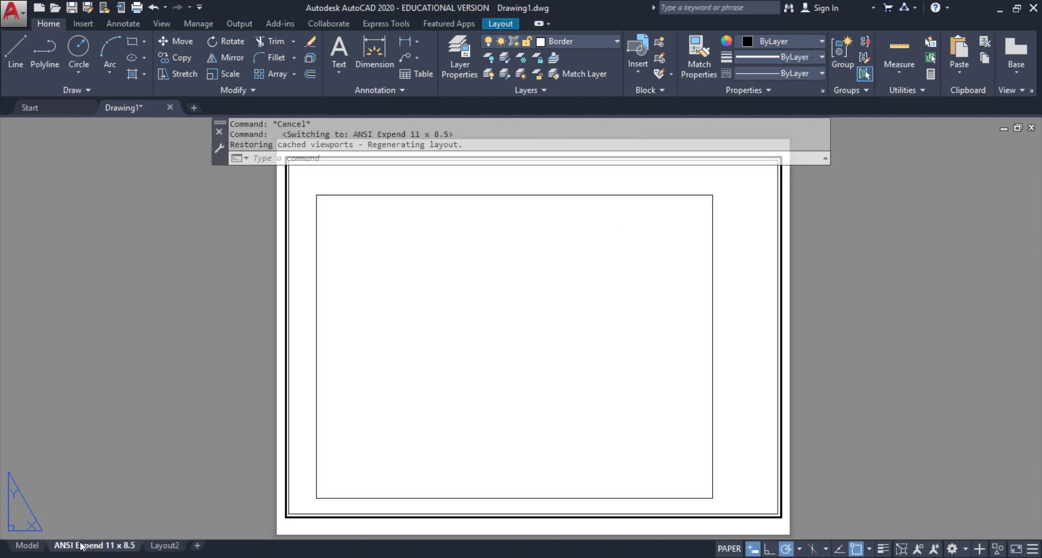
pyautogui.click(159, 546)
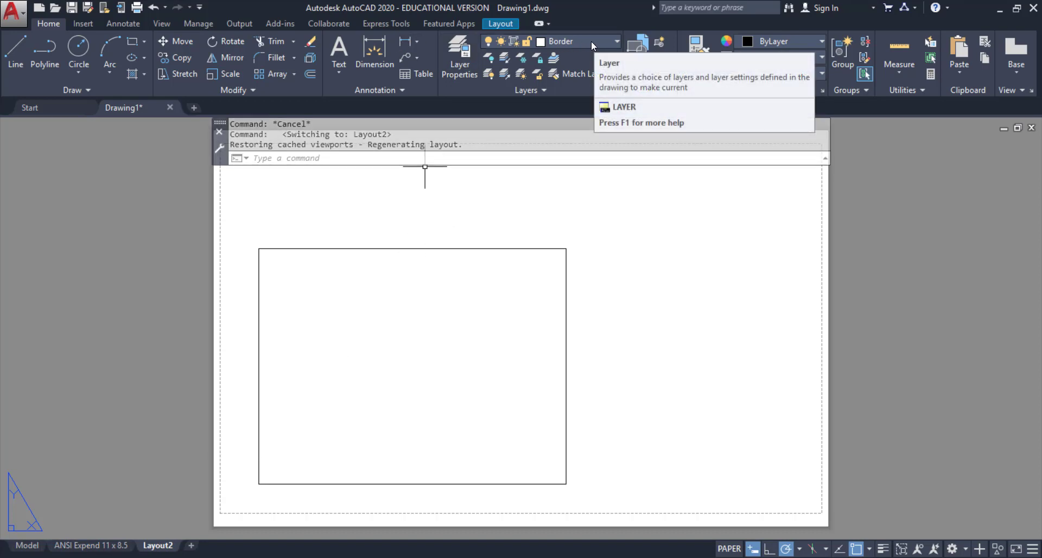
pyautogui.click(90, 544)
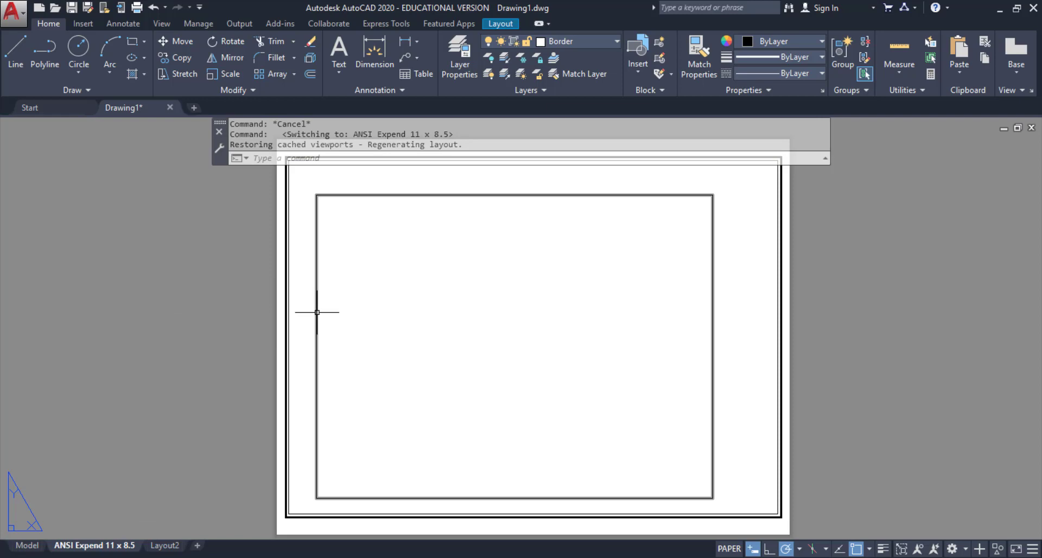
pyautogui.moveTo(317, 312)
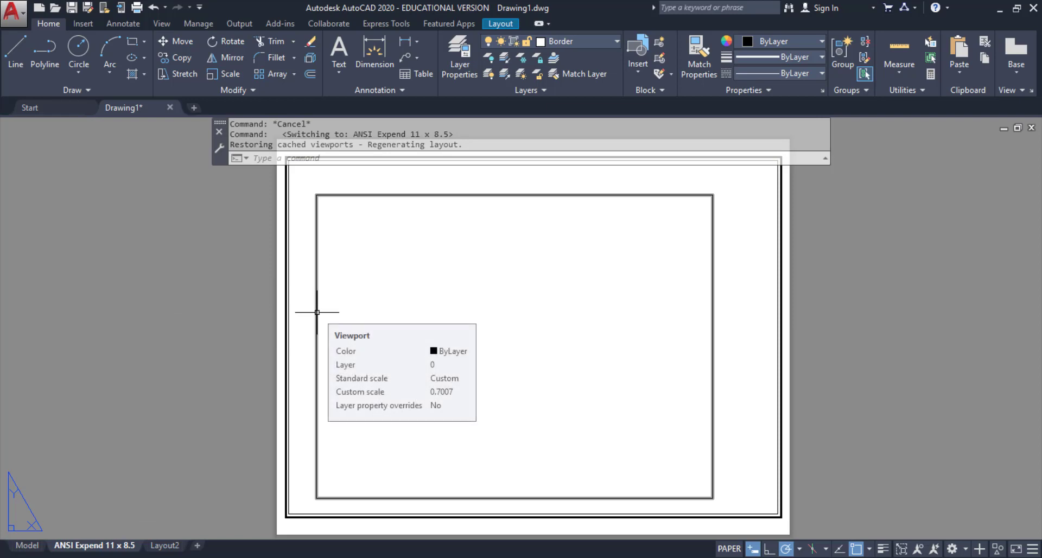
pyautogui.click(317, 312)
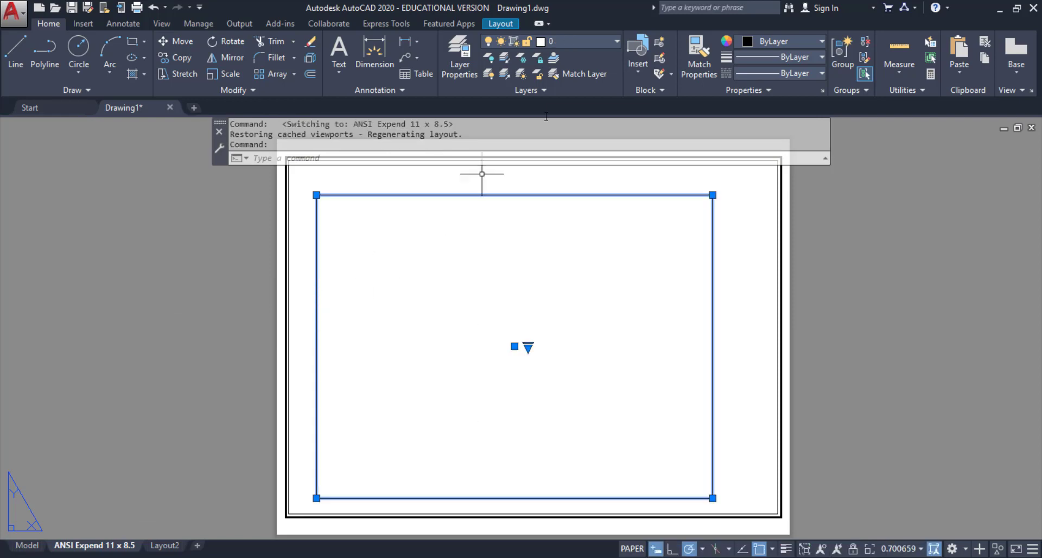
pyautogui.click(610, 41)
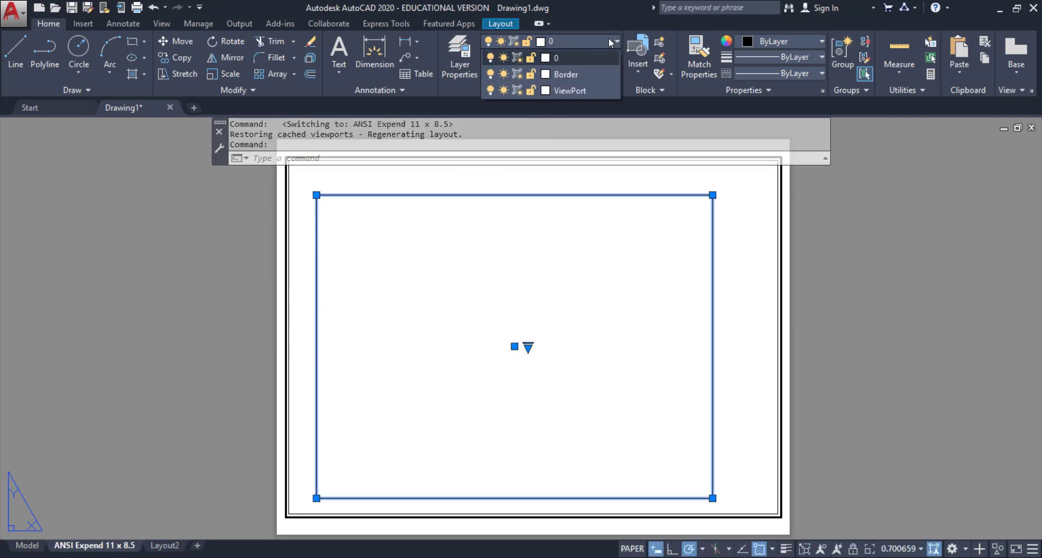
pyautogui.click(590, 89)
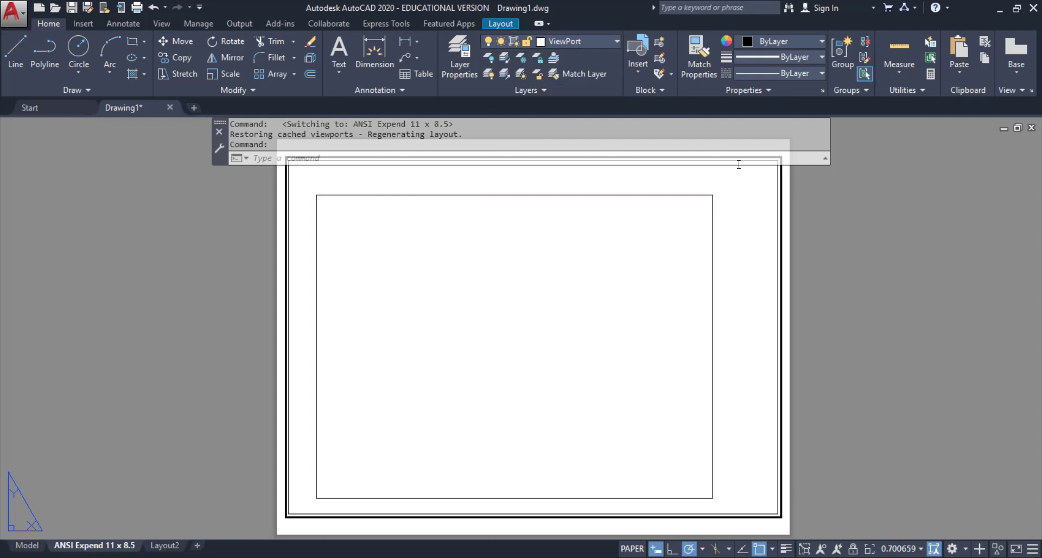
pyautogui.click(856, 235)
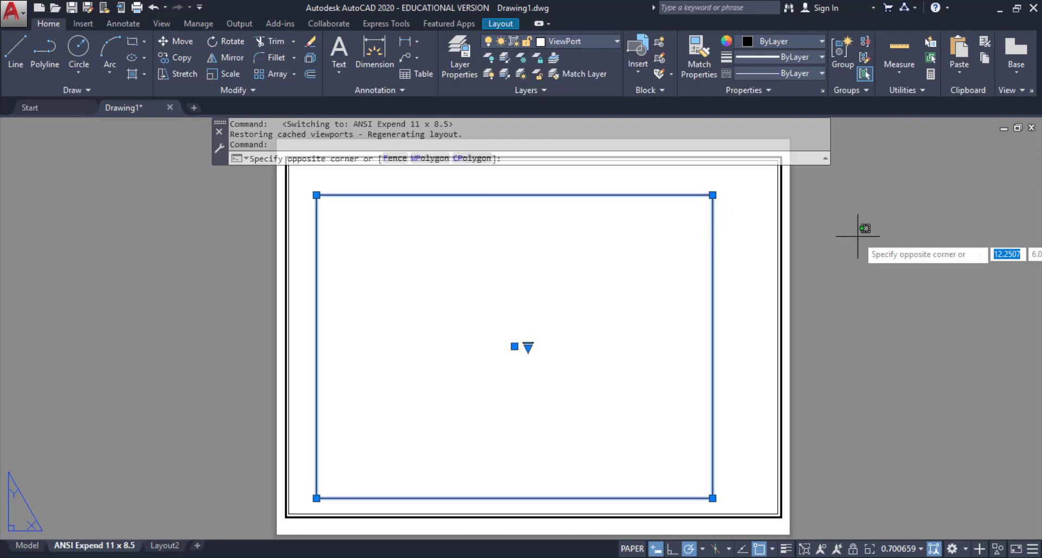
pyautogui.press('Escape')
pyautogui.press('Escape')
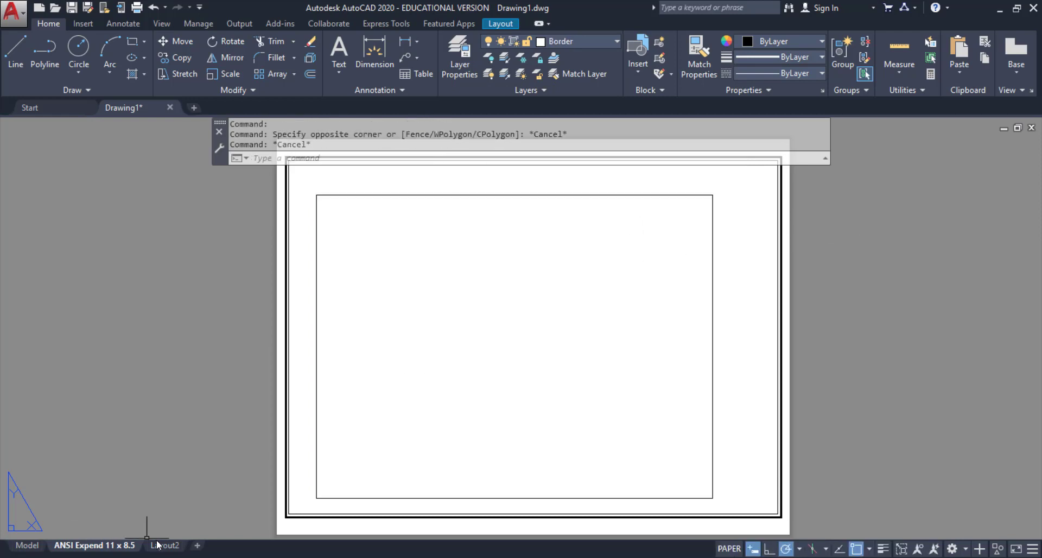
# On Layout2, draw a 16.61 by 10.21 rectangle from the origin 0,0 on the Border layer
pyautogui.click(163, 546)
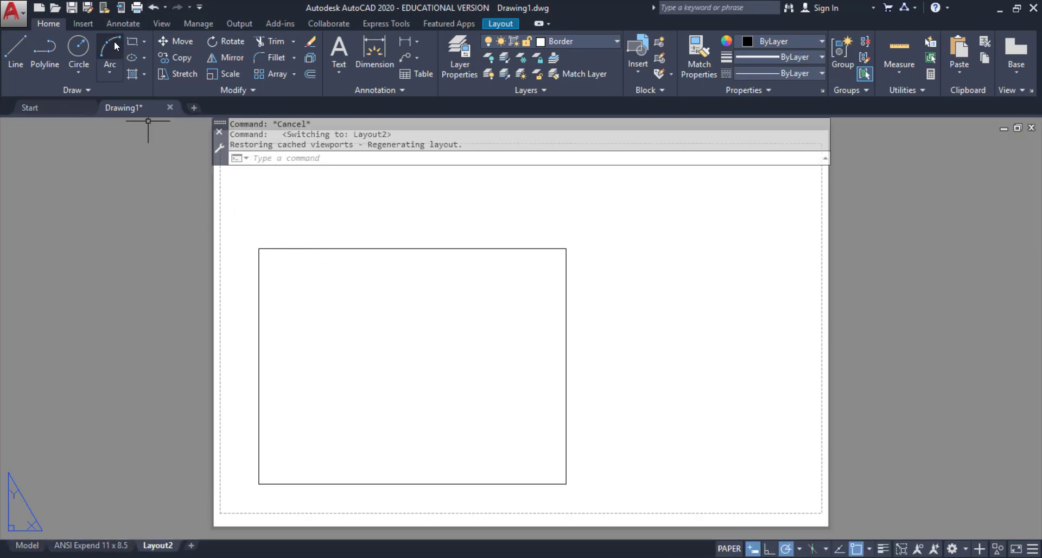
pyautogui.click(596, 43)
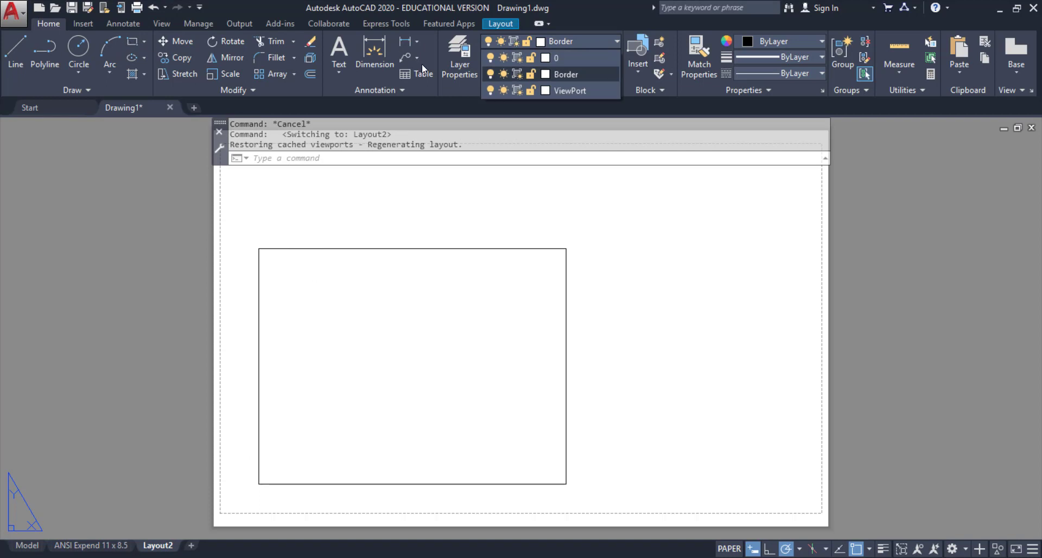
pyautogui.click(587, 74)
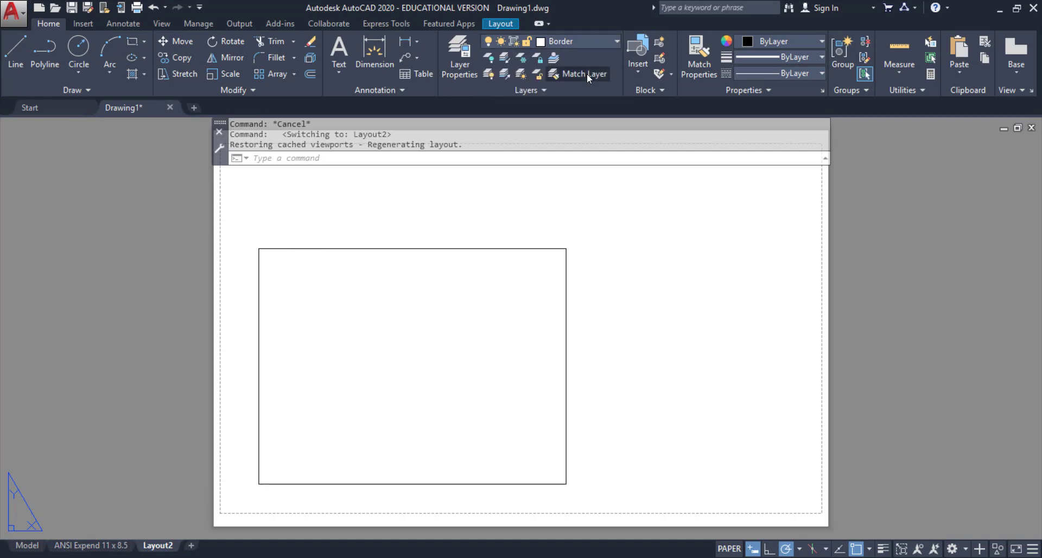
pyautogui.click(132, 42)
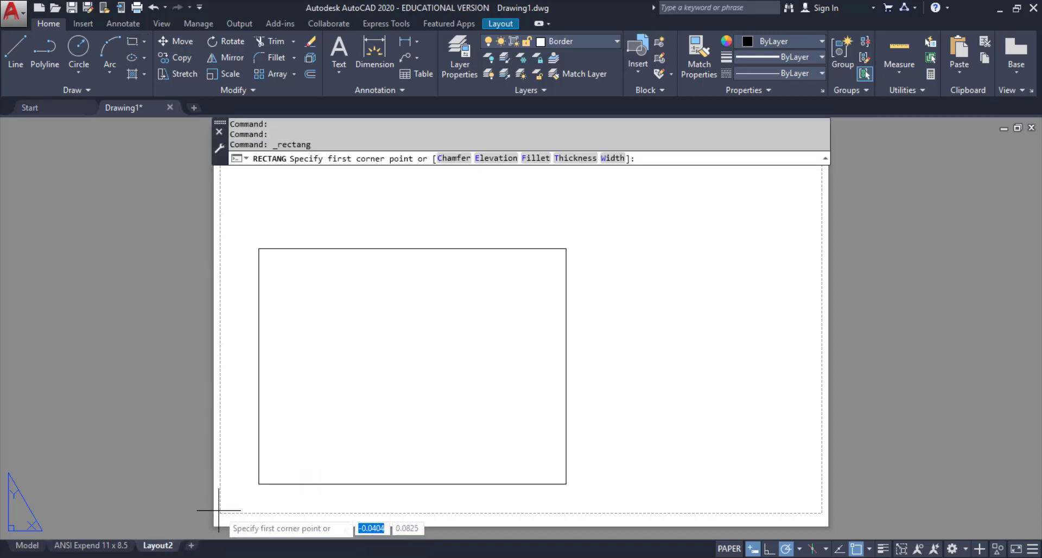
pyautogui.write('0,0')
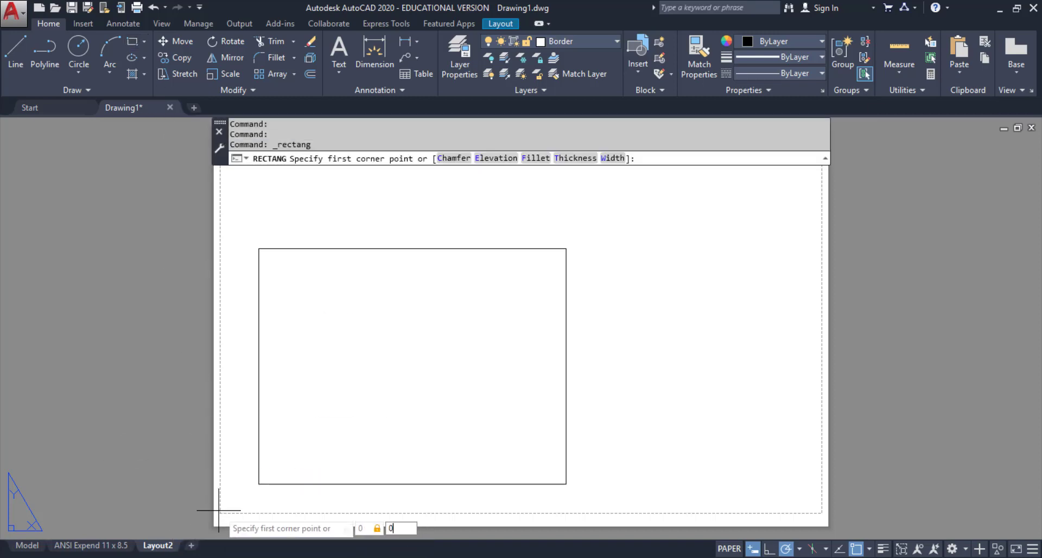
pyautogui.press('Return')
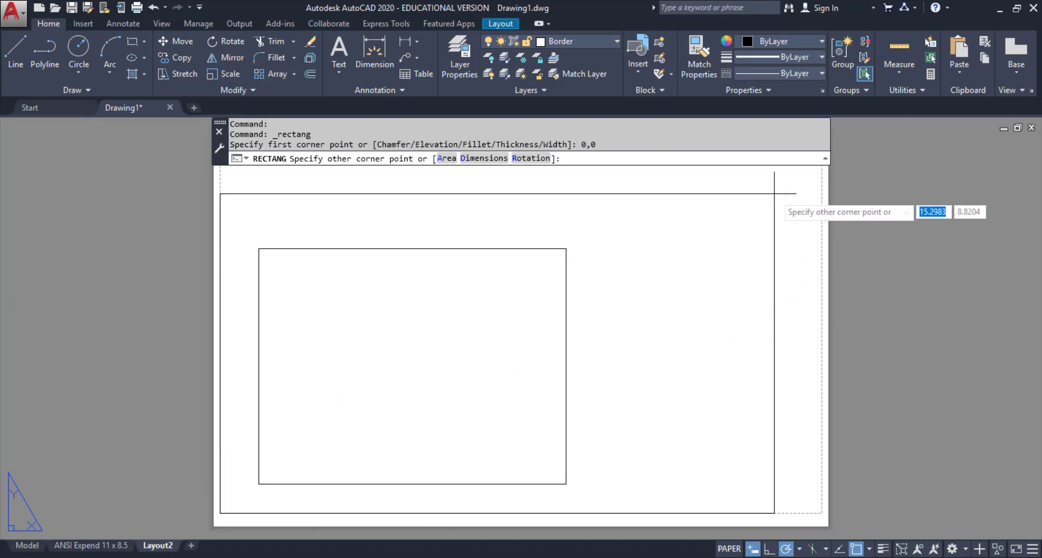
pyautogui.write('16.61')
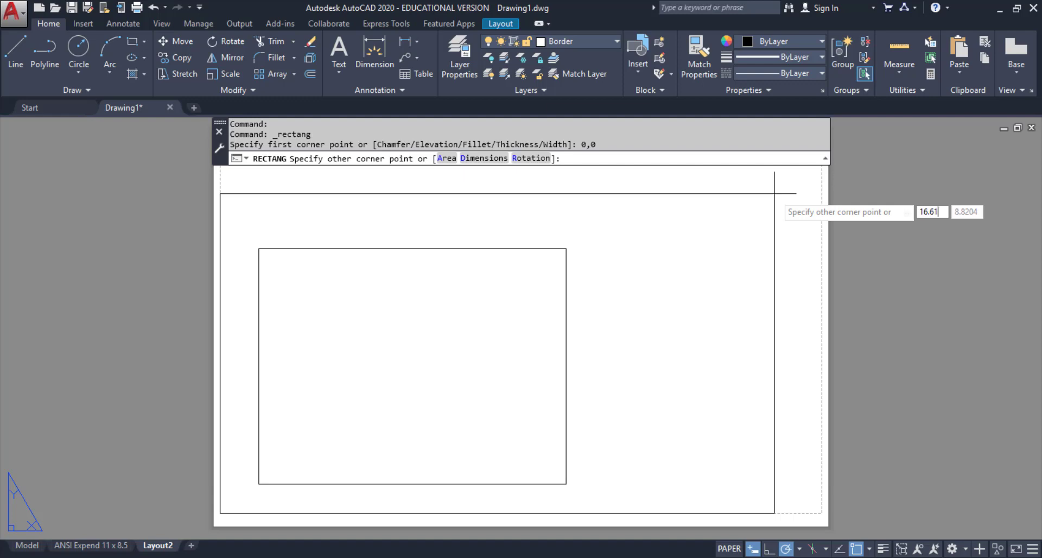
pyautogui.press('Tab')
pyautogui.write('10.21')
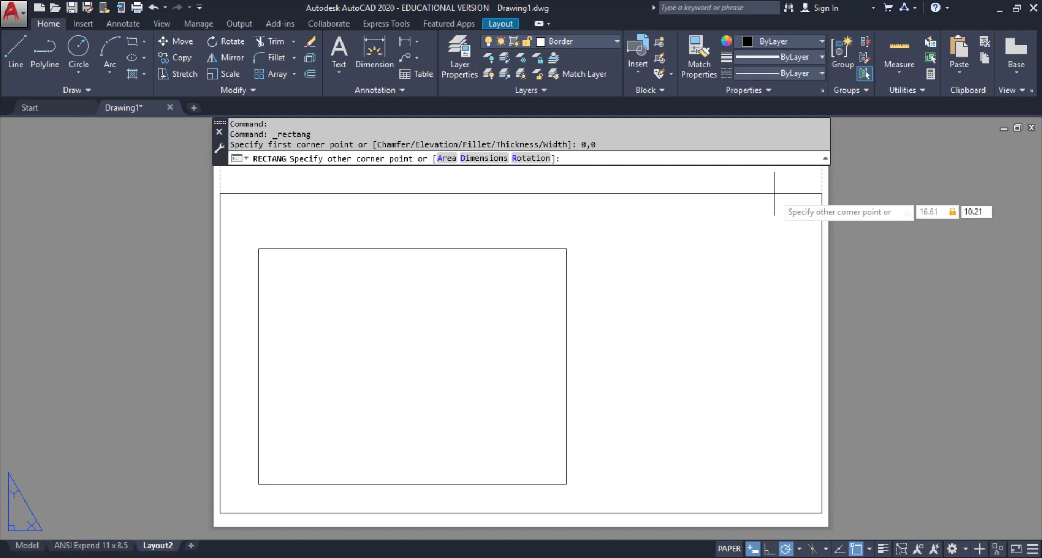
pyautogui.press('Return')
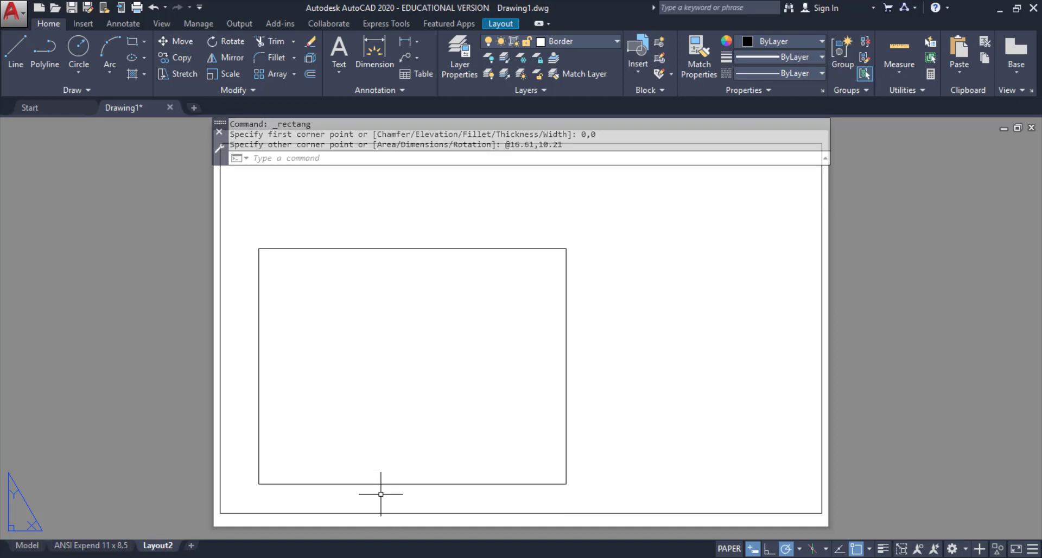
# Check the paper size and printable area in the Layout2 page setup, then close it without changes
pyautogui.scroll(-2, 410, 453)
pyautogui.rightClick(157, 545)
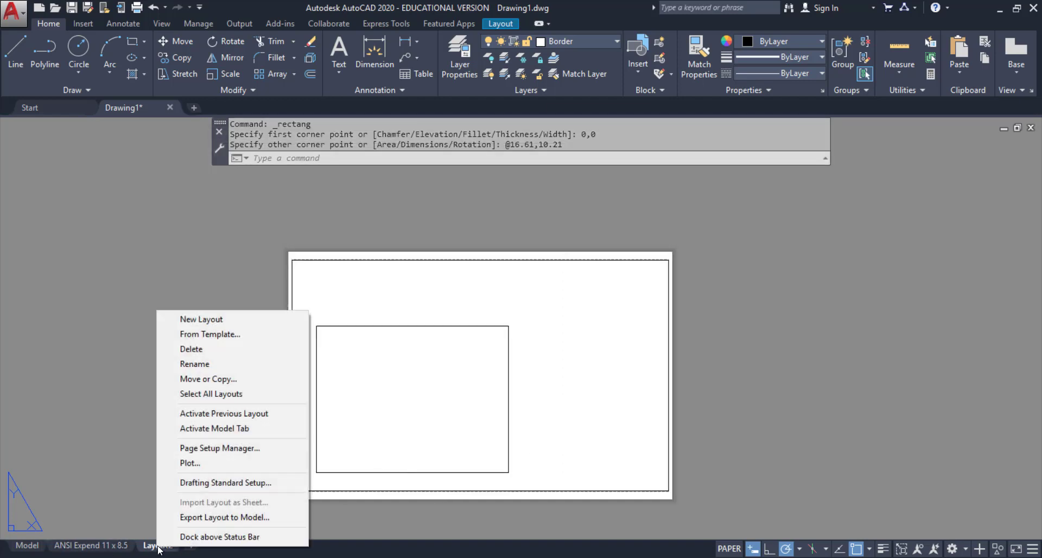
pyautogui.click(222, 448)
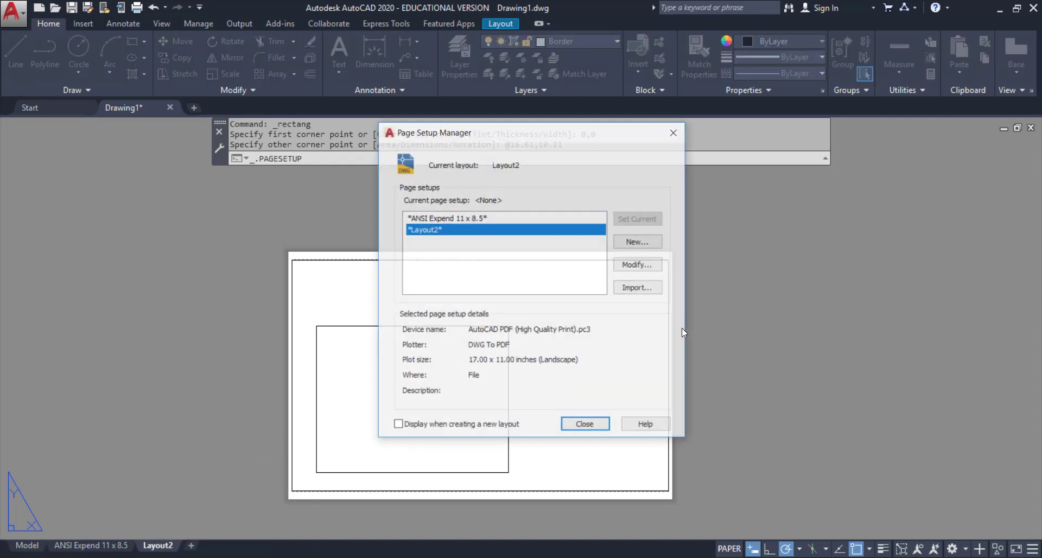
pyautogui.click(639, 265)
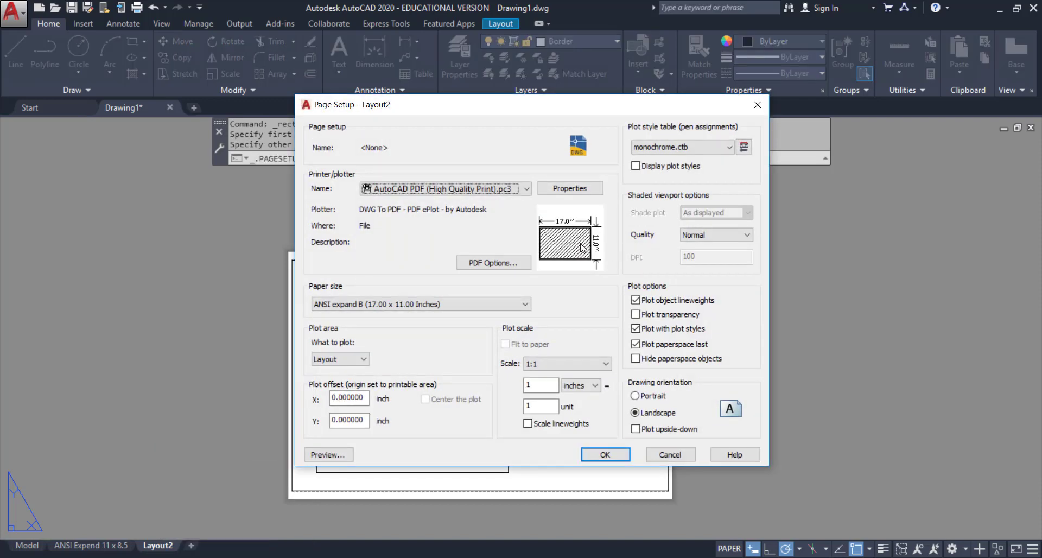
pyautogui.moveTo(581, 248)
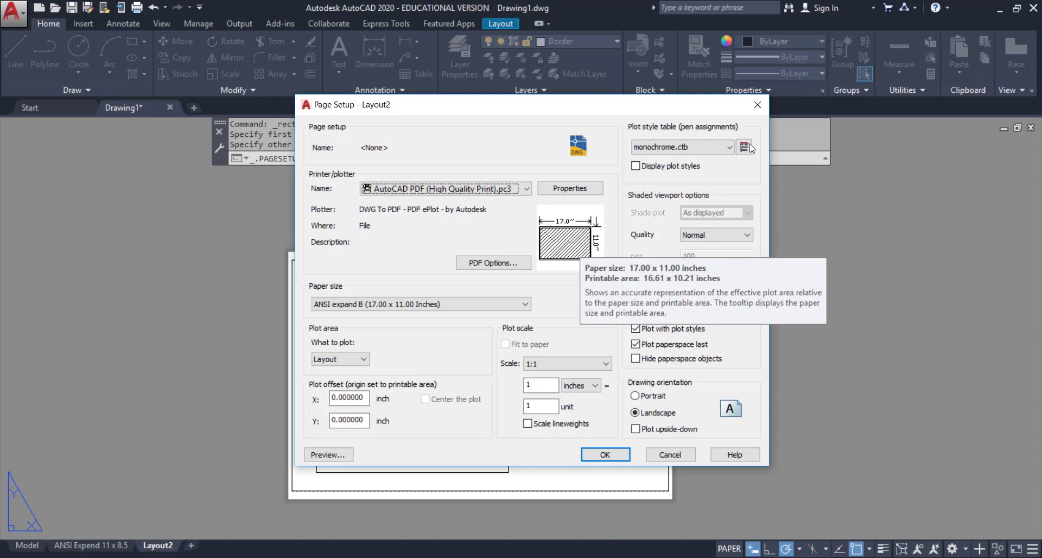
pyautogui.click(758, 105)
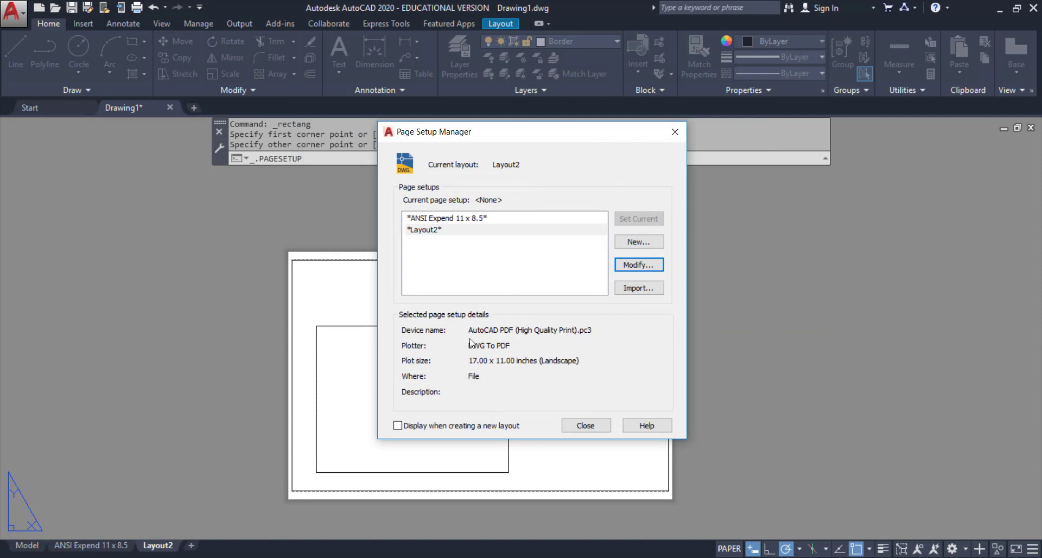
pyautogui.click(589, 426)
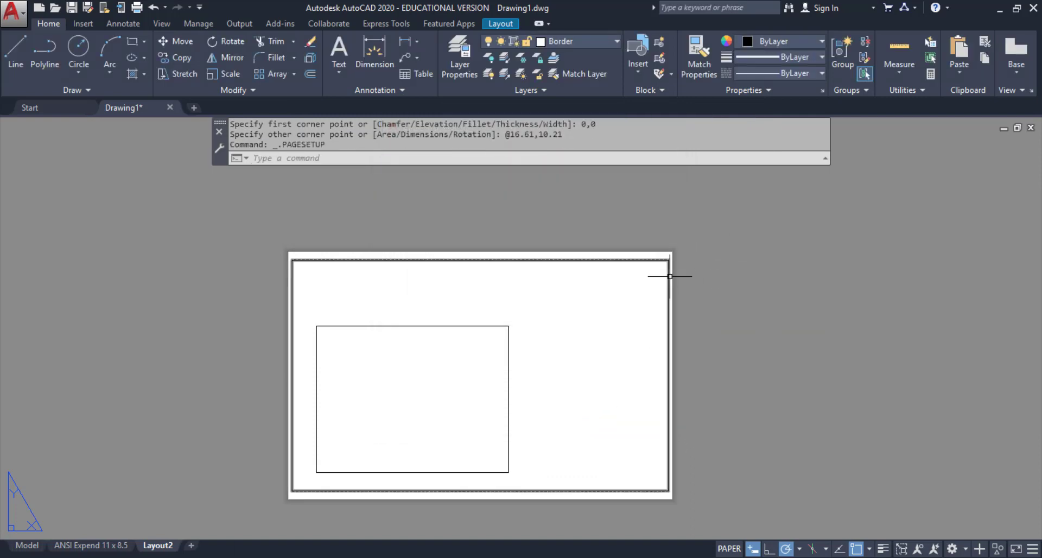
# Offset the 16.61 by 10.21 border rectangle on Layout2 outward by 1/16 to create its outer border line
pyautogui.click(310, 75)
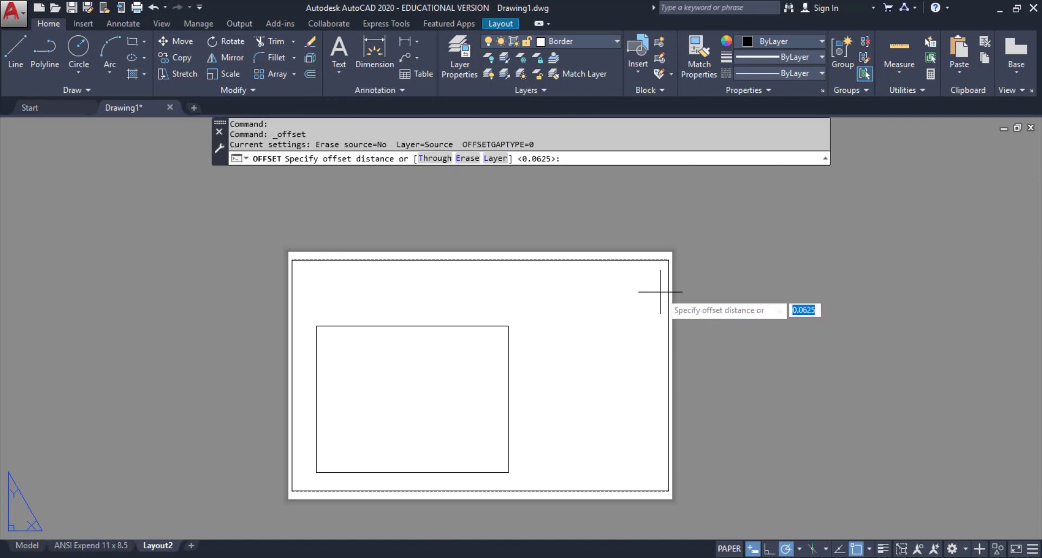
pyautogui.write('1/16')
pyautogui.press('Return')
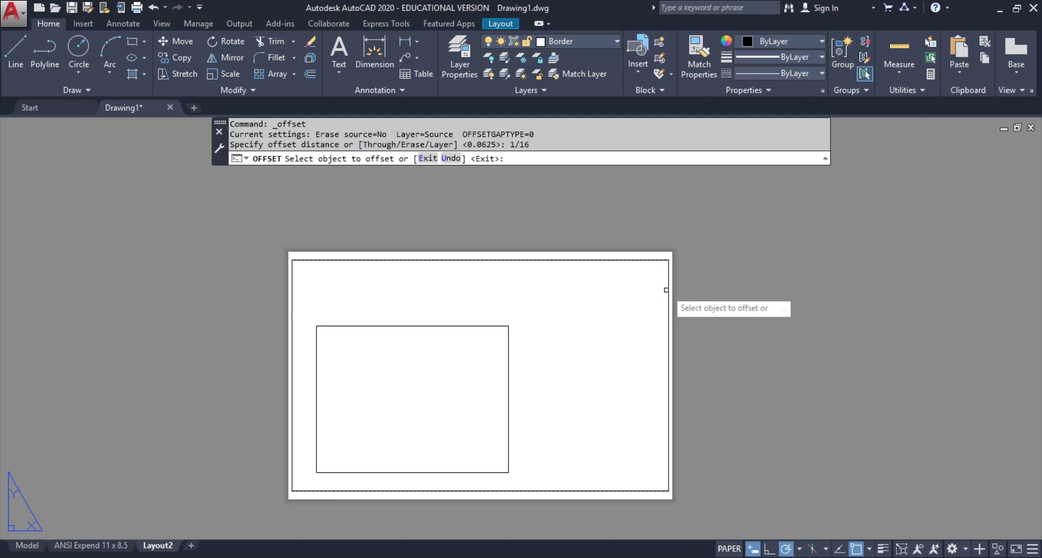
pyautogui.click(667, 290)
pyautogui.click(662, 290)
pyautogui.scroll(5, 662, 285)
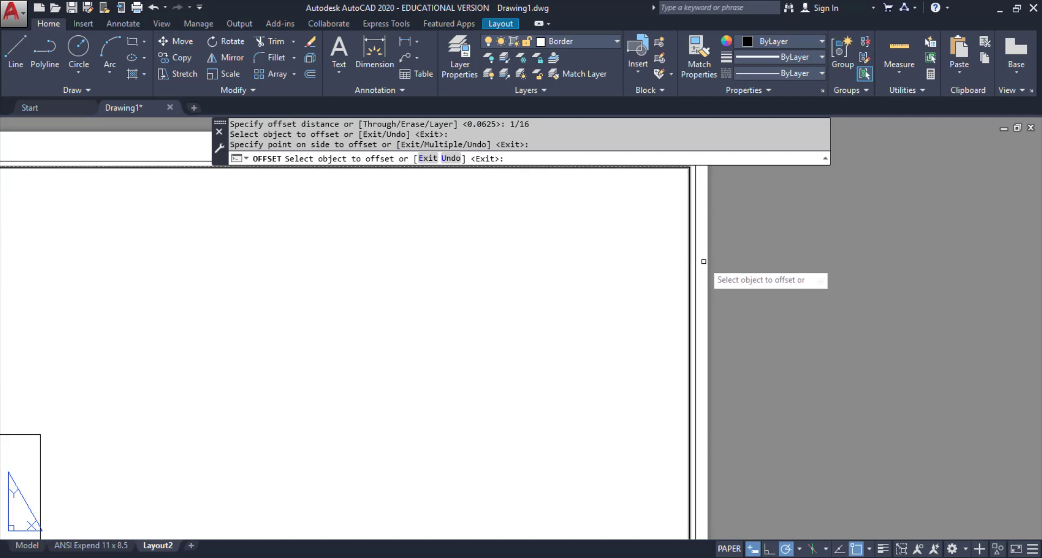
pyautogui.press('Escape')
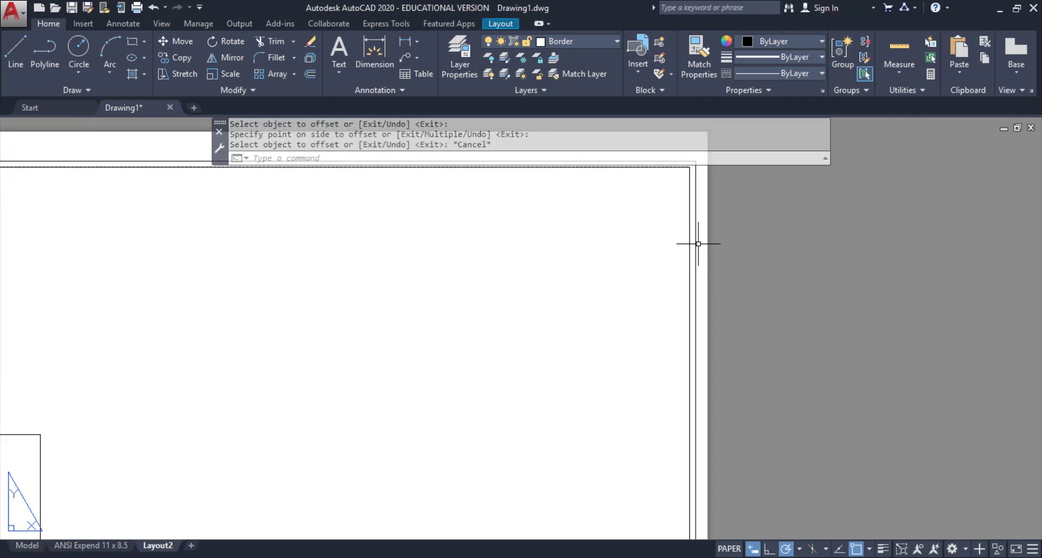
# Set the global width of Layout2's outer border rectangle to 1/32, then close its properties and clear the selection
pyautogui.click(696, 244)
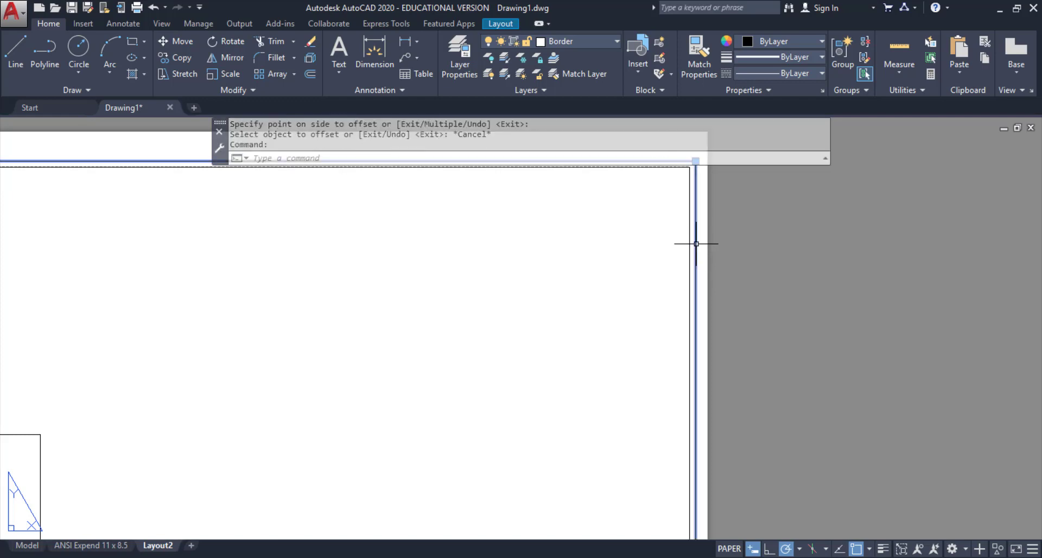
pyautogui.rightClick(696, 243)
pyautogui.click(730, 536)
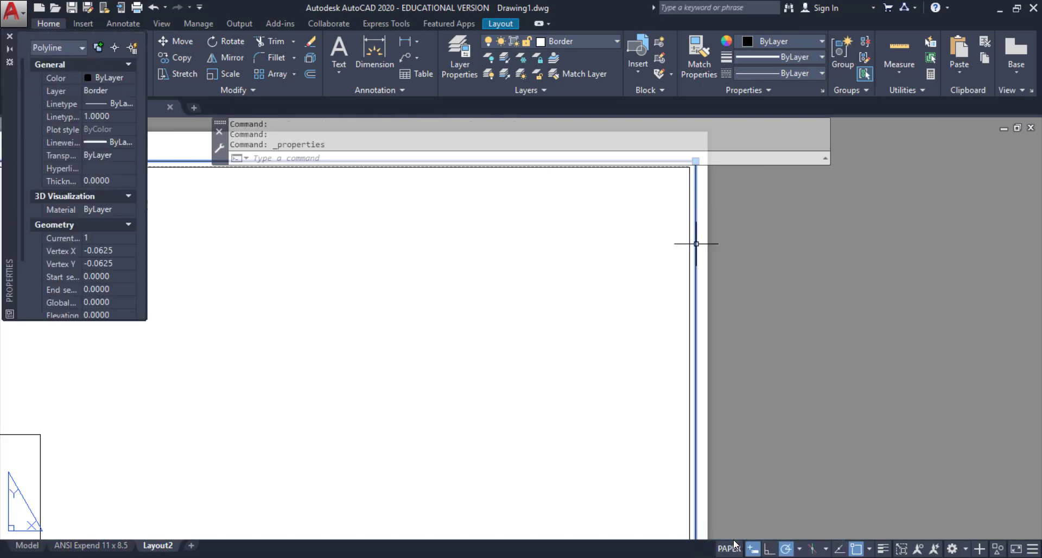
pyautogui.click(93, 302)
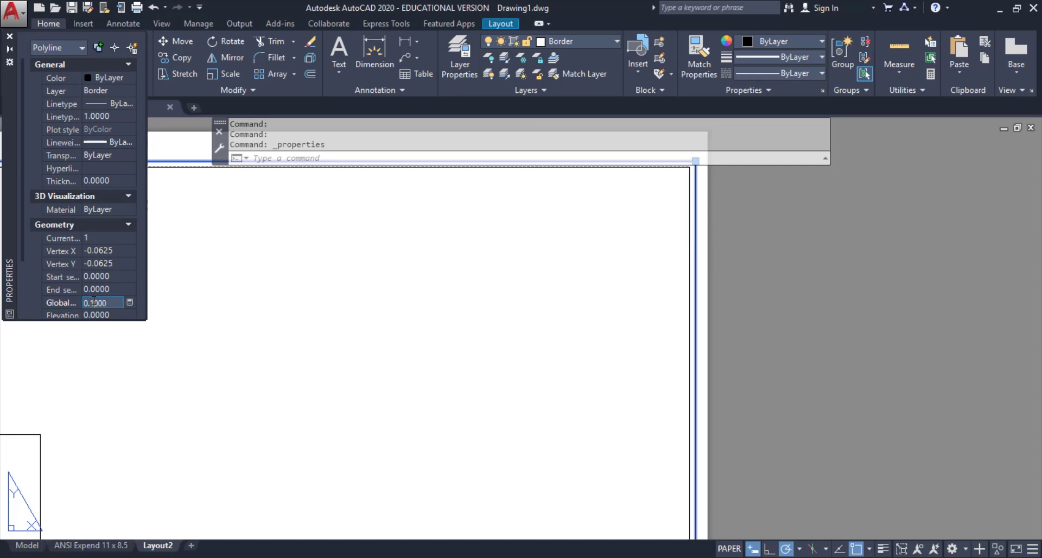
pyautogui.write('875')
pyautogui.press('Return')
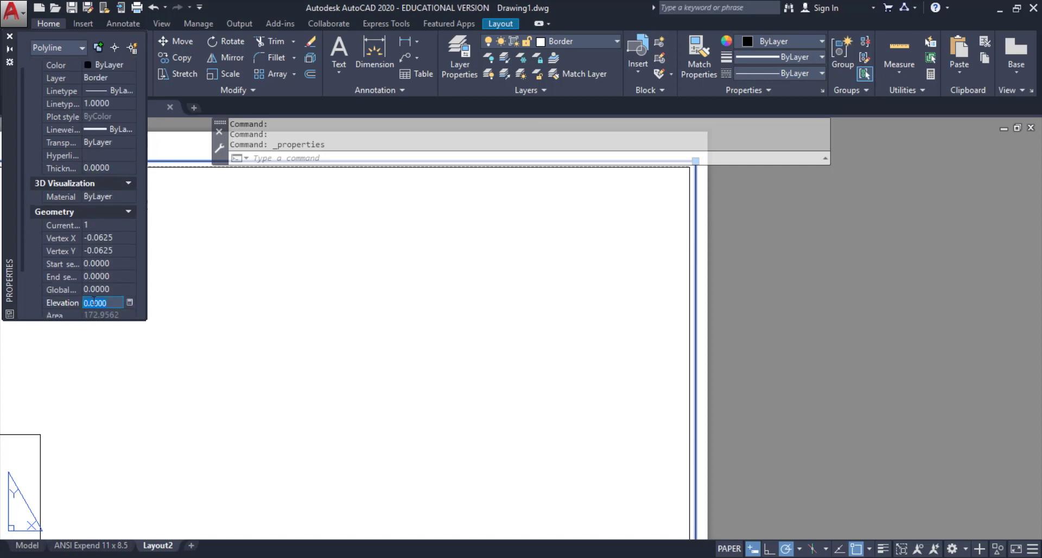
pyautogui.click(98, 290)
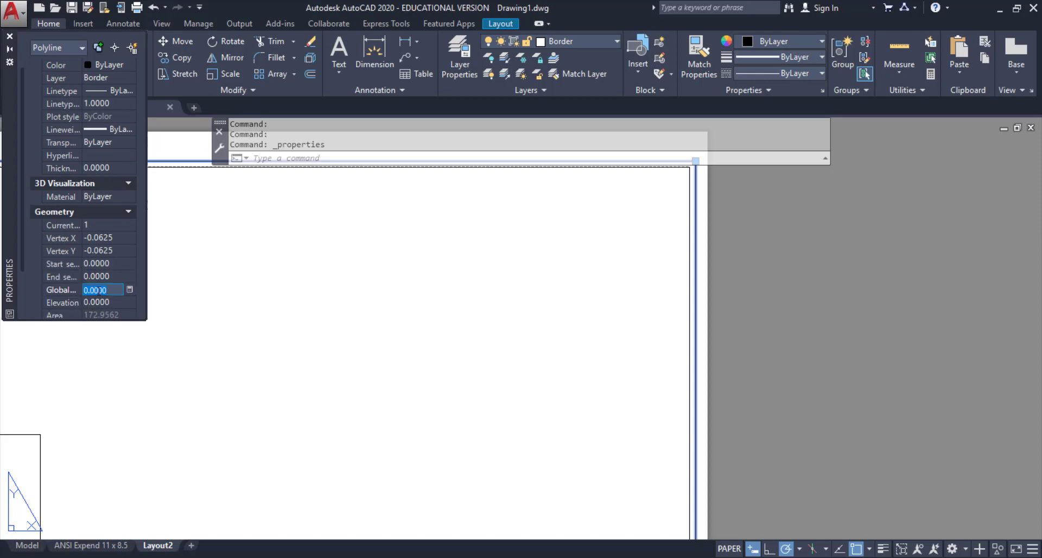
pyautogui.press('BackSpace')
pyautogui.write('1/32')
pyautogui.press('Return')
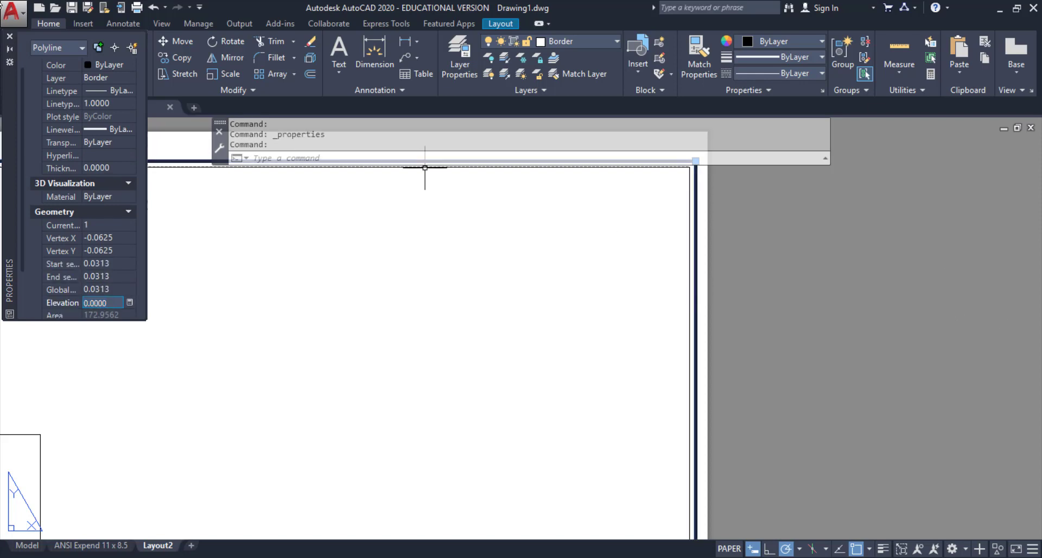
pyautogui.click(9, 36)
pyautogui.click(808, 341)
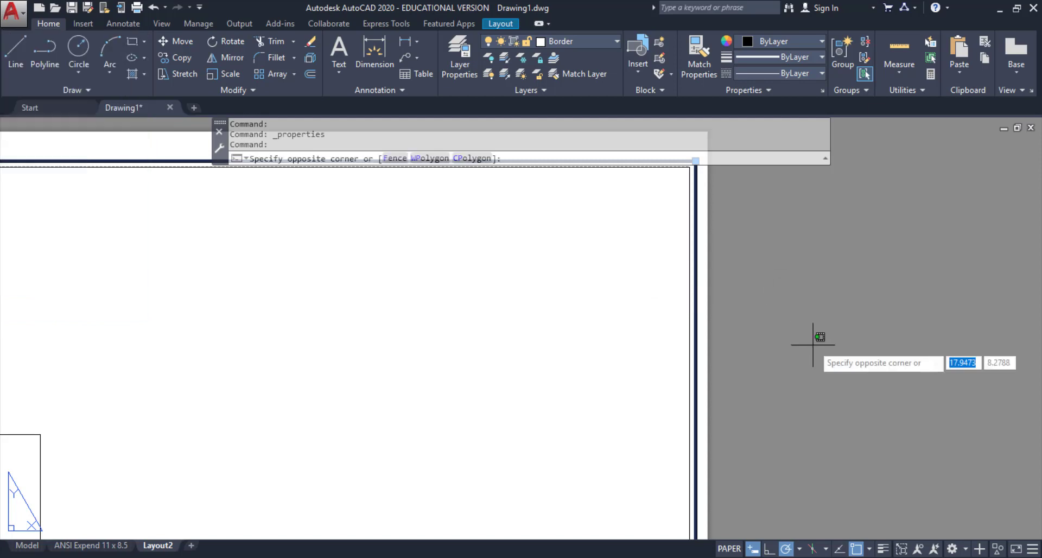
pyautogui.scroll(-2, 812, 341)
pyautogui.scroll(-2, 788, 281)
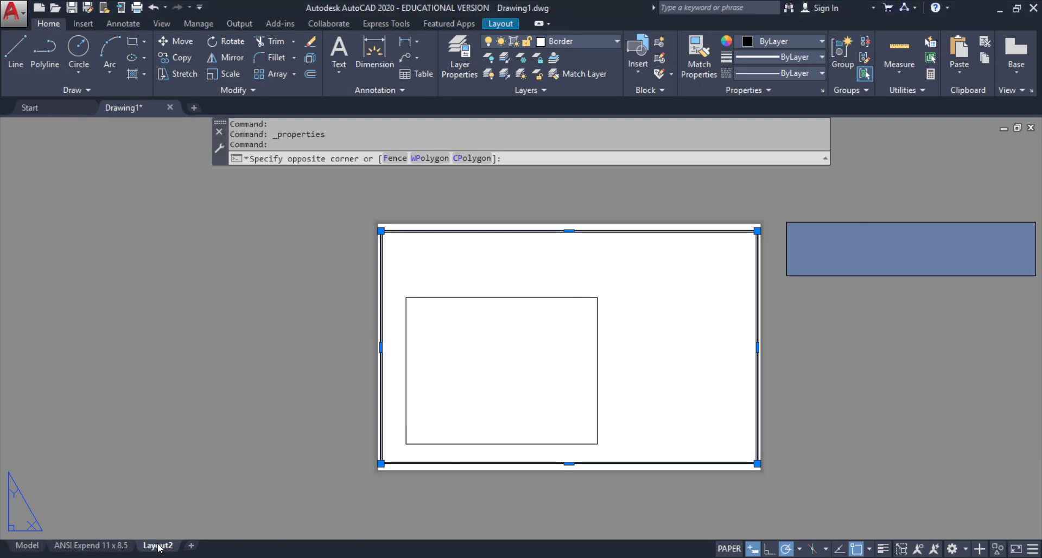
pyautogui.press('Escape')
pyautogui.press('Escape')
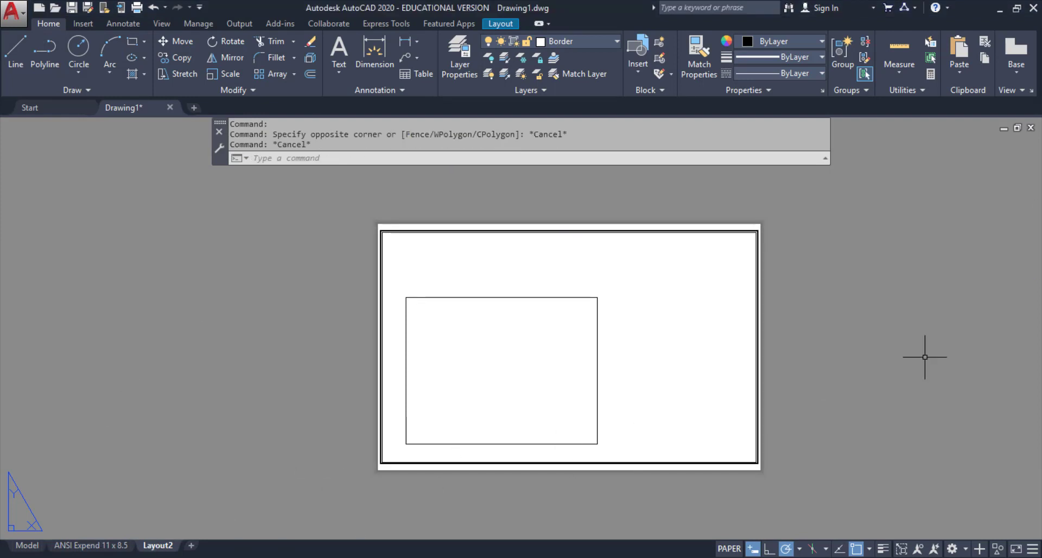
# Copy the name of the ANSI Expend 11 x 8.5 layout without changing it
pyautogui.click(158, 547)
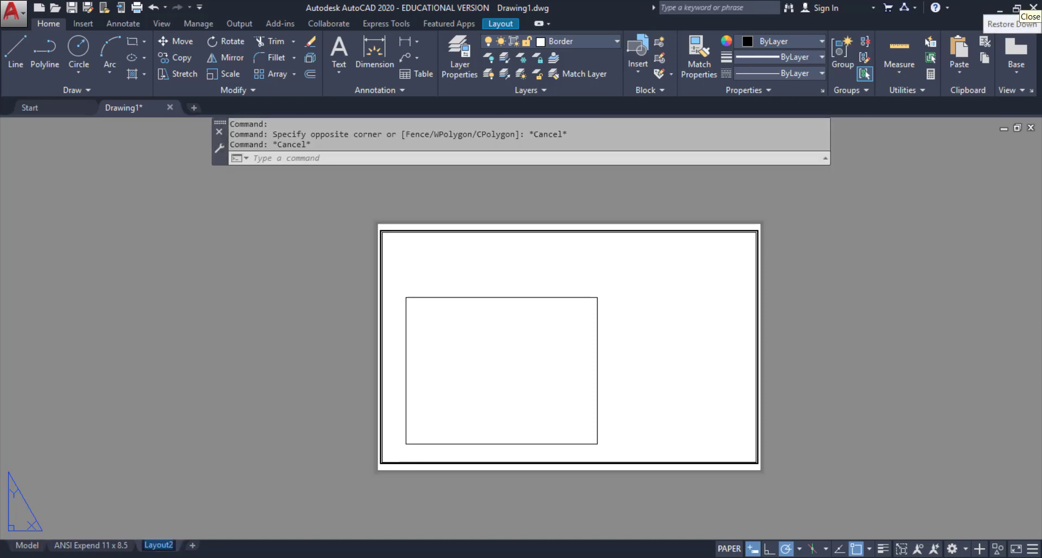
pyautogui.click(90, 547)
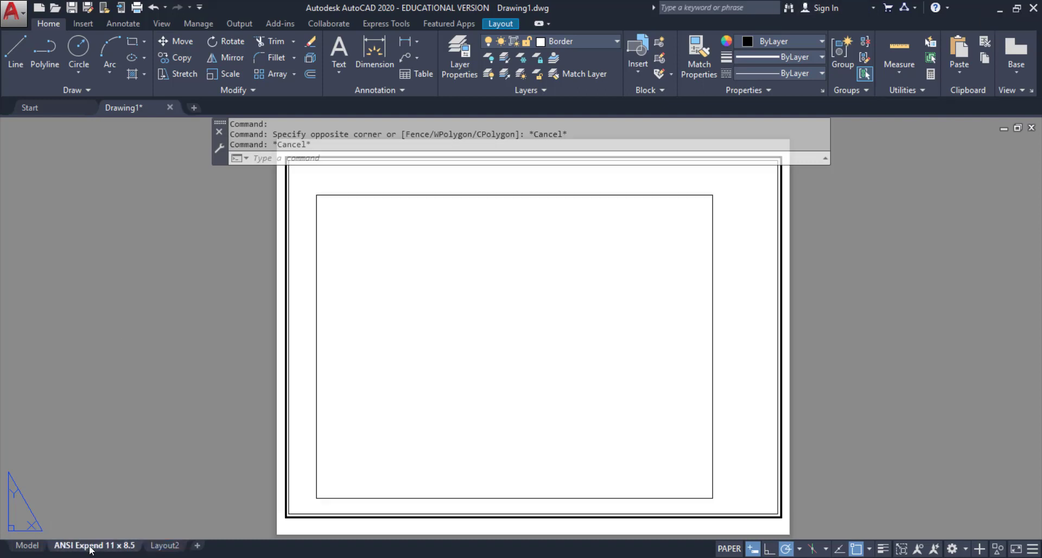
pyautogui.doubleClick(91, 547)
pyautogui.hotkey('ctrl', 'c')
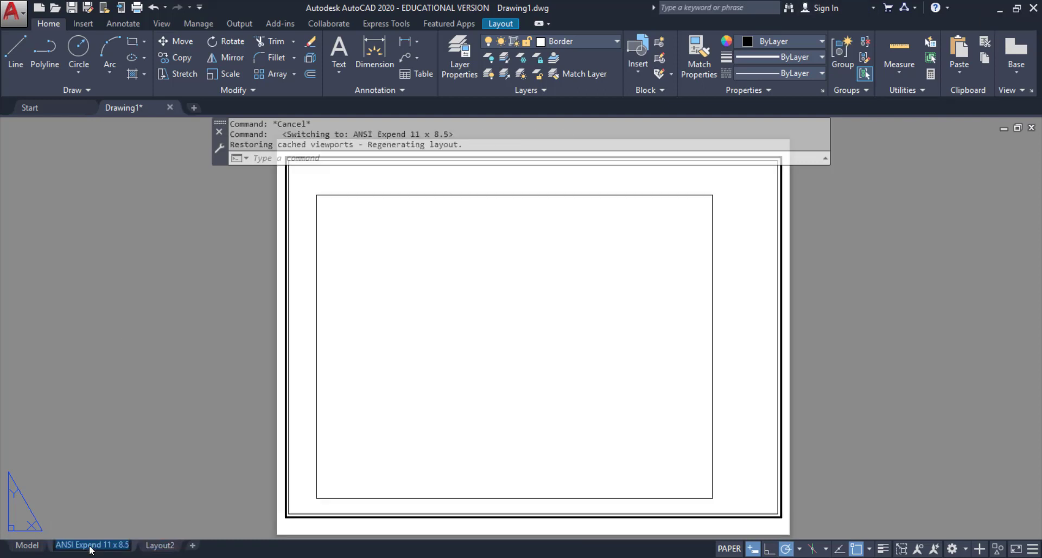
pyautogui.click(179, 516)
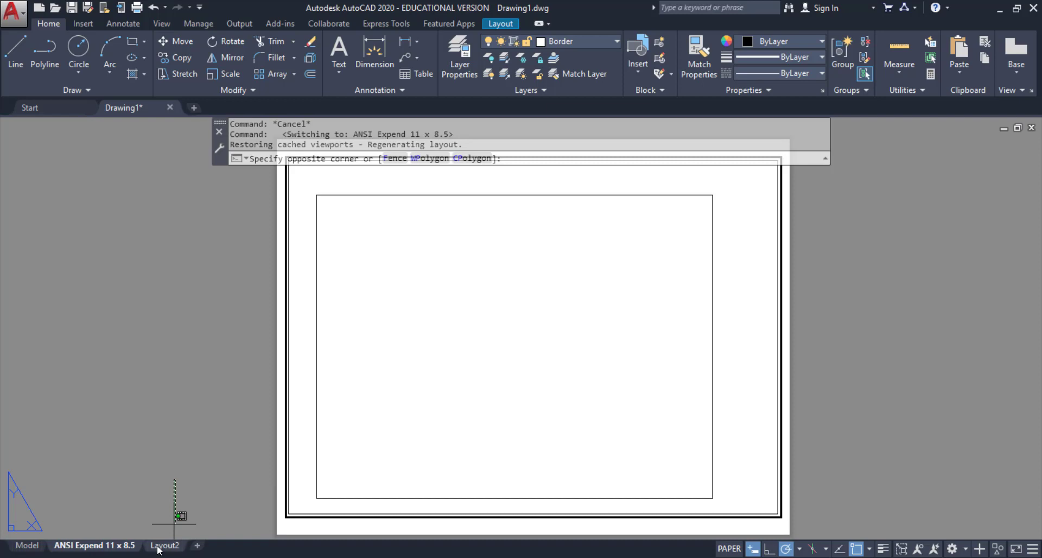
pyautogui.moveTo(158, 549)
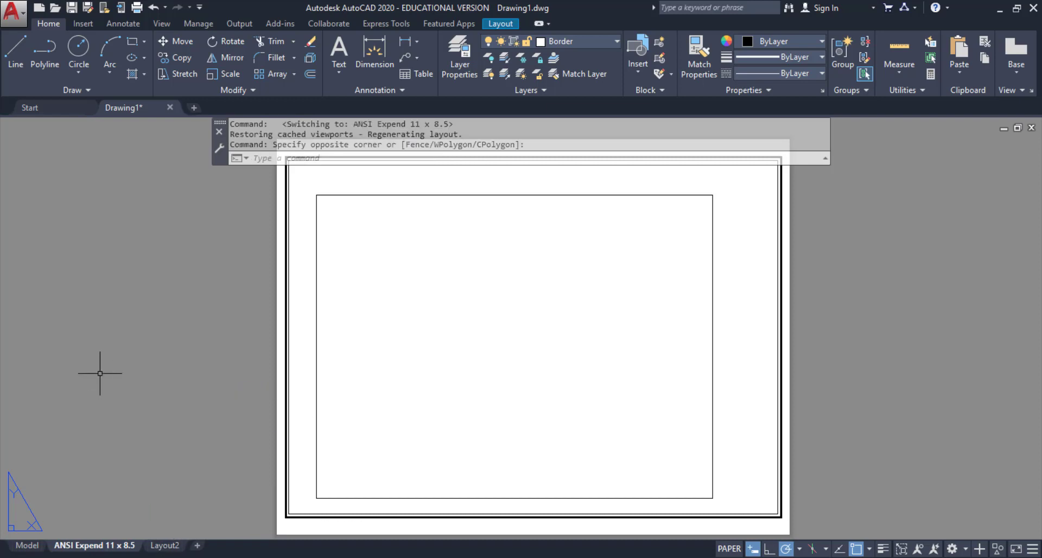
pyautogui.press('Escape')
# Rename Layout2 as ANSI B Expend 17 x 1, using the copied layout name as the base
pyautogui.click(162, 546)
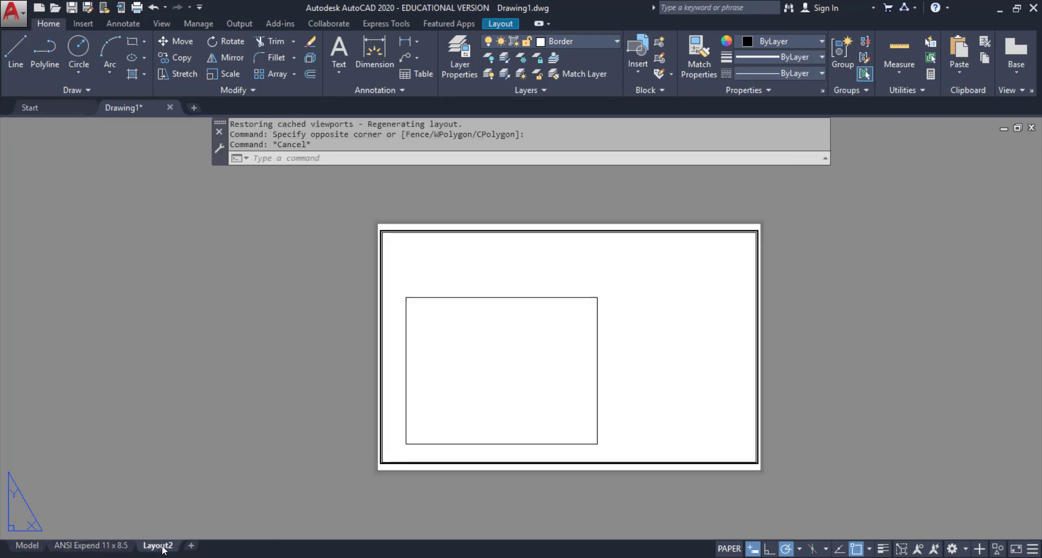
pyautogui.hotkey('ctrl', 'v')
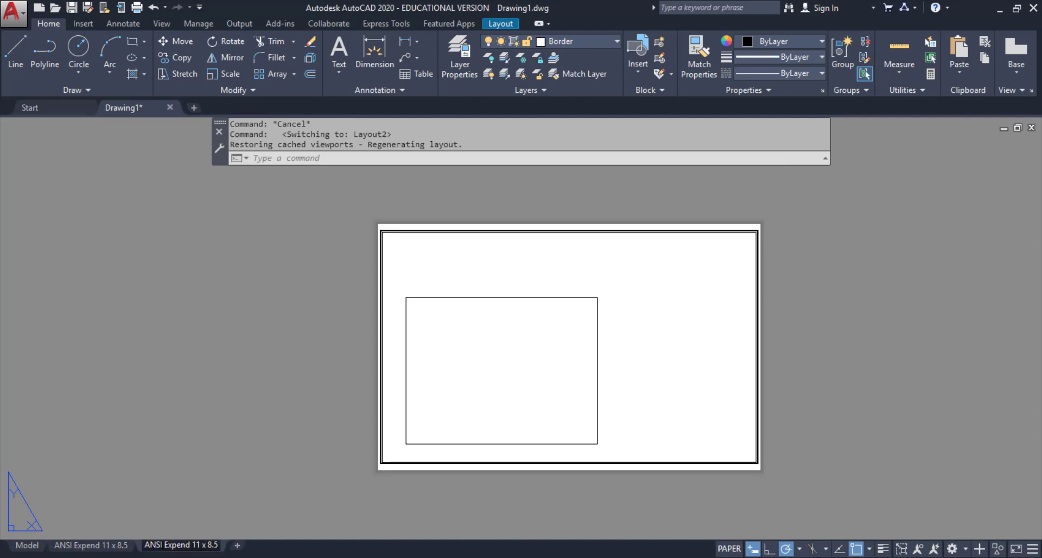
pyautogui.press('BackSpace')
pyautogui.write('7')
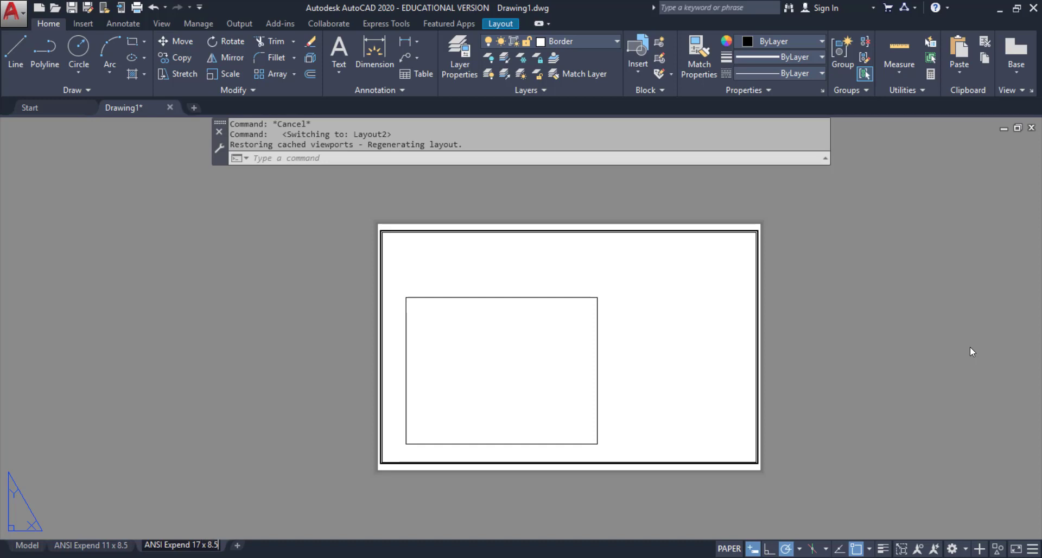
pyautogui.press('BackSpace')
pyautogui.press('BackSpace')
pyautogui.press('BackSpace')
pyautogui.write('1')
pyautogui.write('B')
pyautogui.click(196, 487)
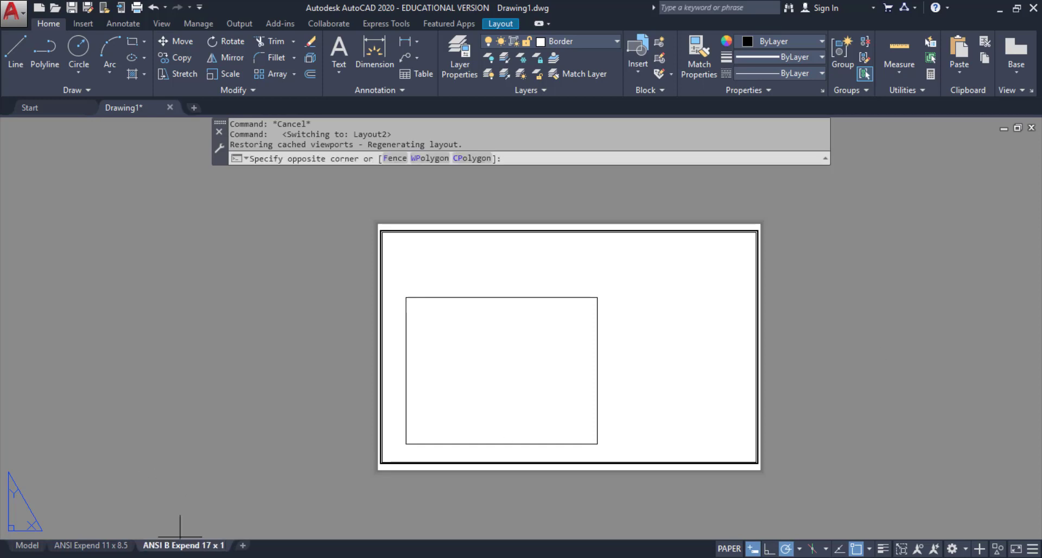
pyautogui.press('Escape')
# Rename the ANSI Expend 11 x 8.5 layout as ANSI A Expend 11 x 8.5
pyautogui.click(76, 546)
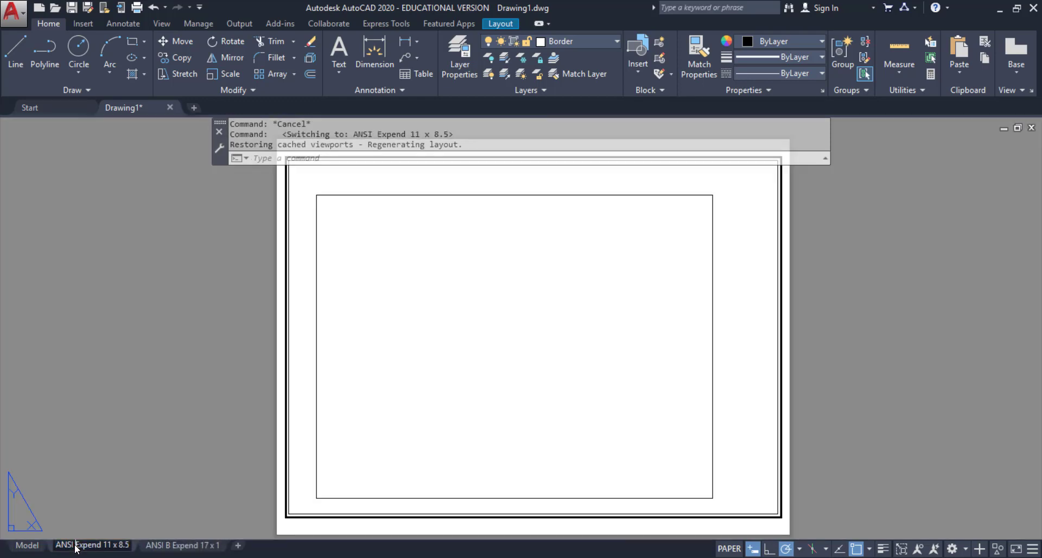
pyautogui.write('A')
pyautogui.click(107, 445)
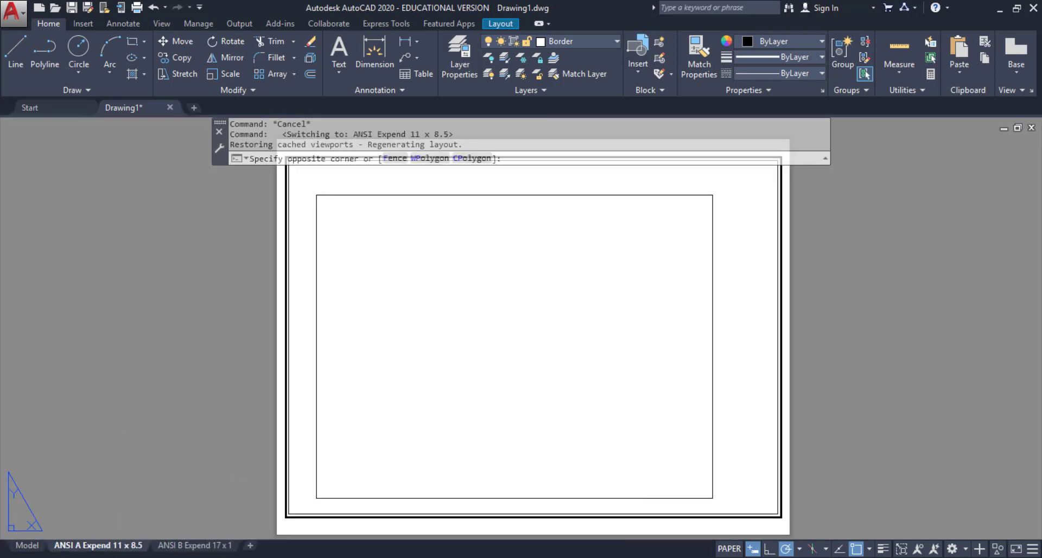
# Save the drawing in the 8_Layout folder as Layout Template Teaching.dwg, then save it once more
pyautogui.click(74, 8)
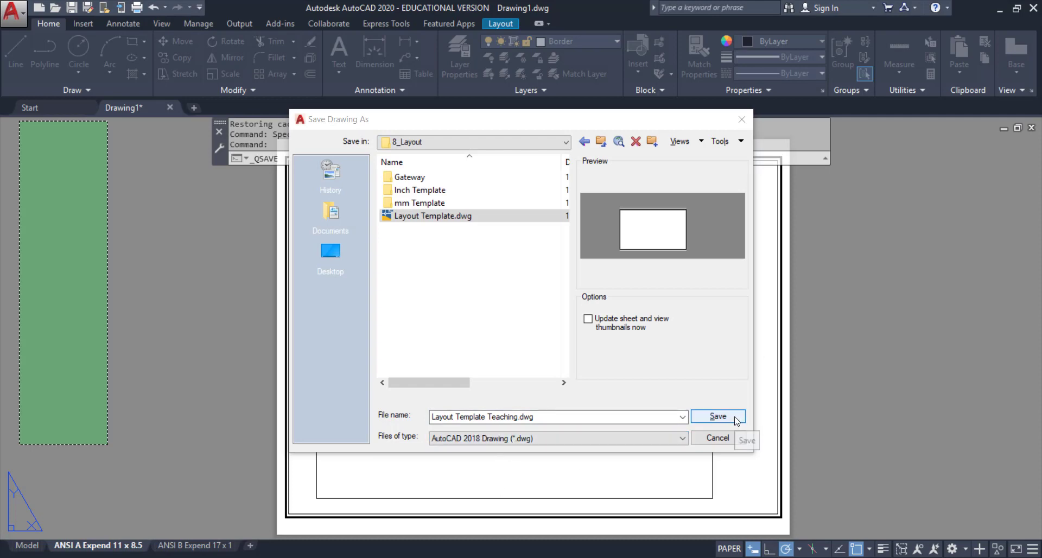
pyautogui.click(719, 417)
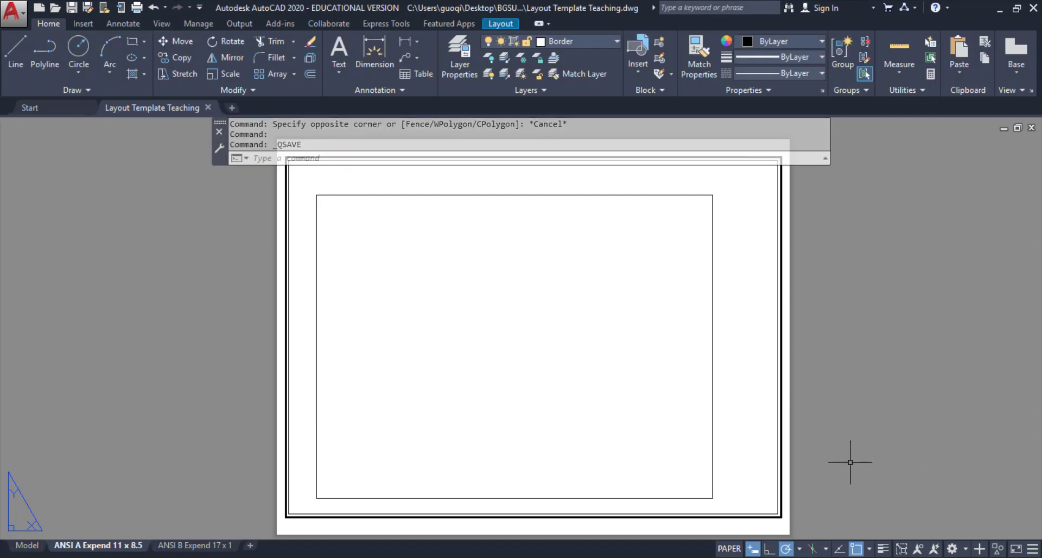
pyautogui.click(74, 10)
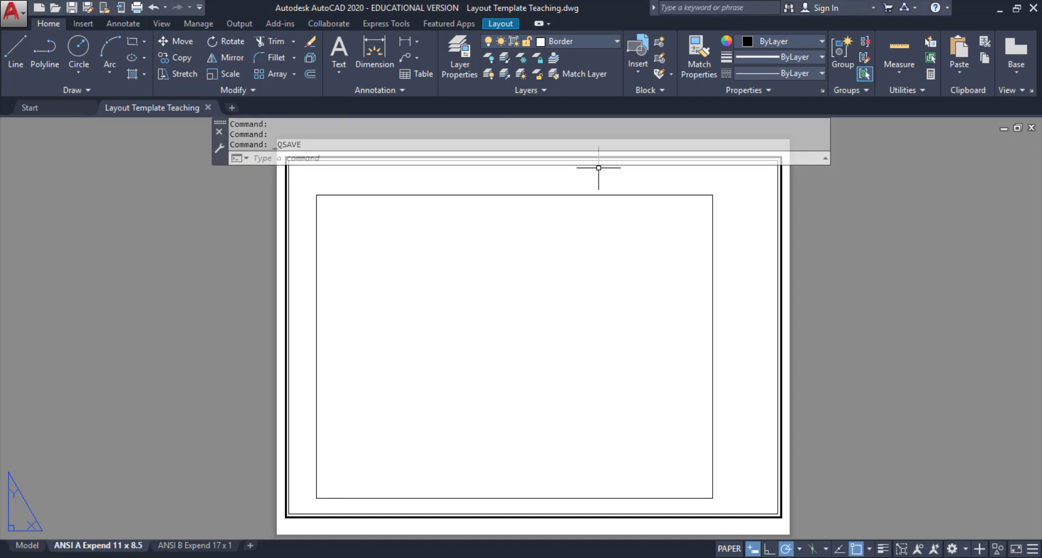
pyautogui.click(862, 139)
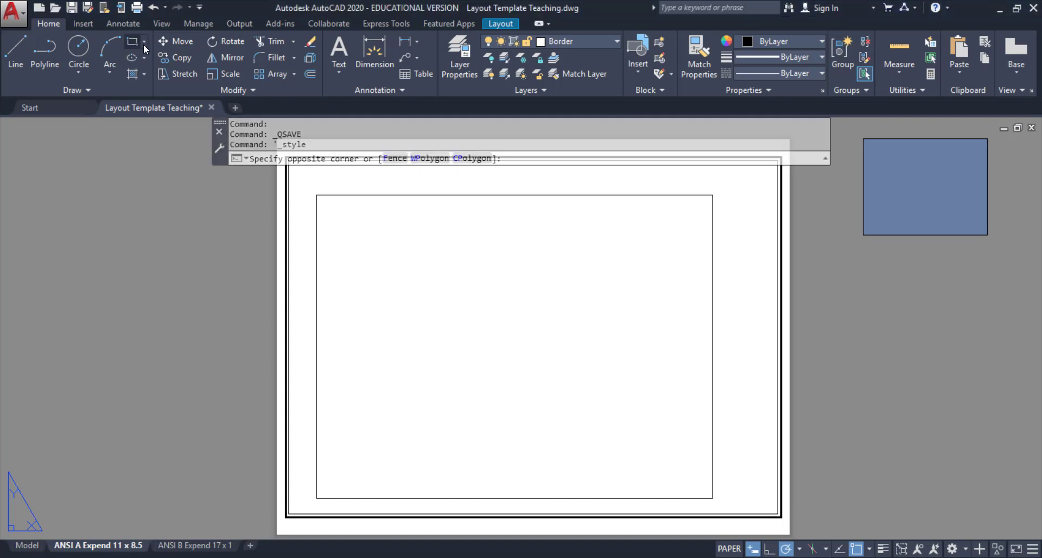
pyautogui.press('Escape')
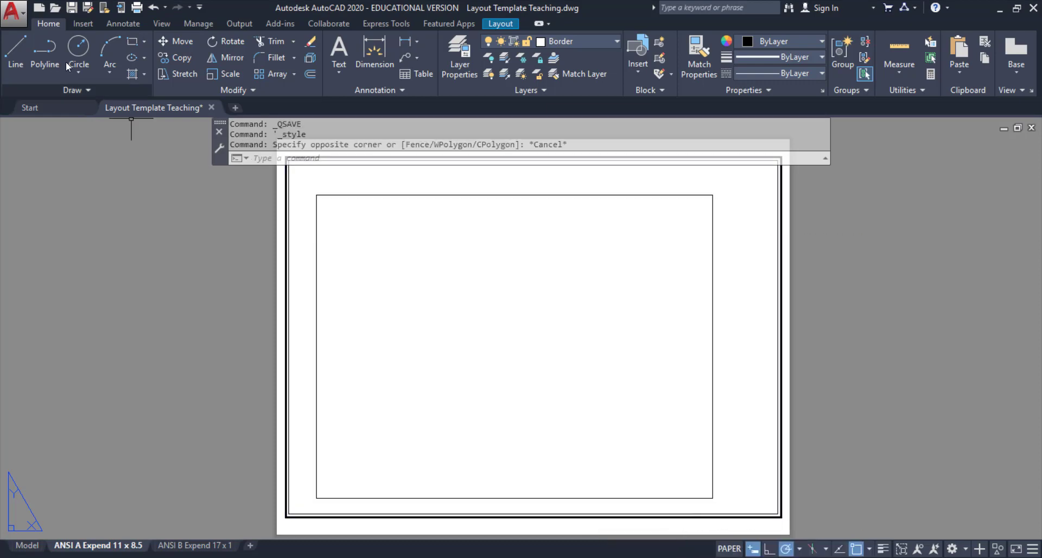
# On the ANSI A layout, draw a rectangle from the inner border's lower-right corner to @-6.5,1.49 and explode it
pyautogui.click(132, 41)
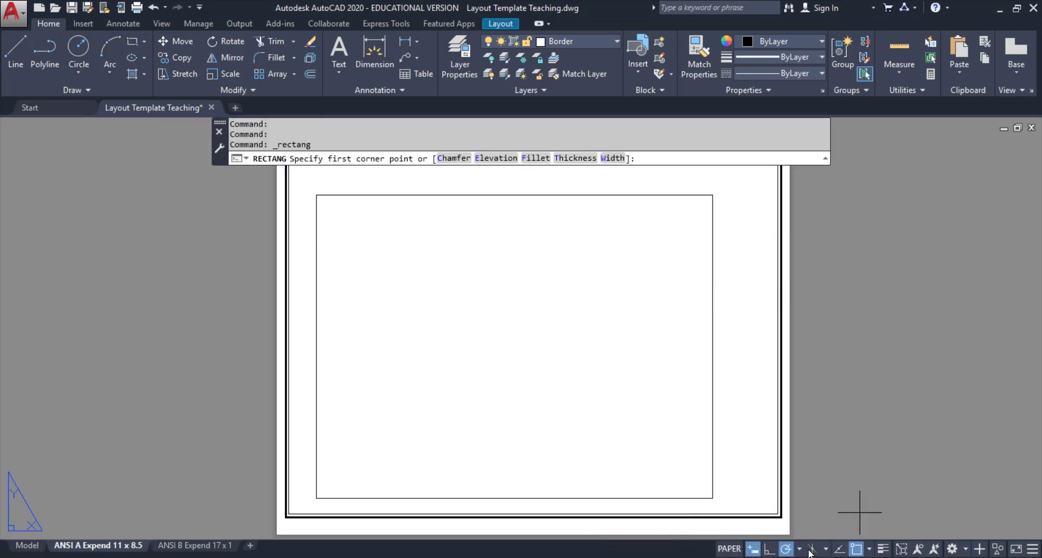
pyautogui.click(778, 514)
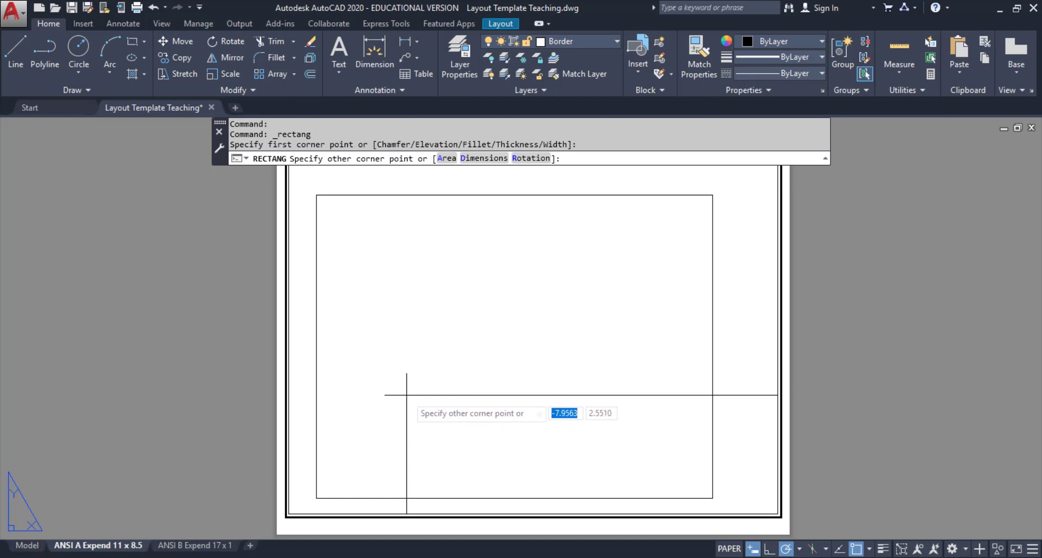
pyautogui.write('-6.5')
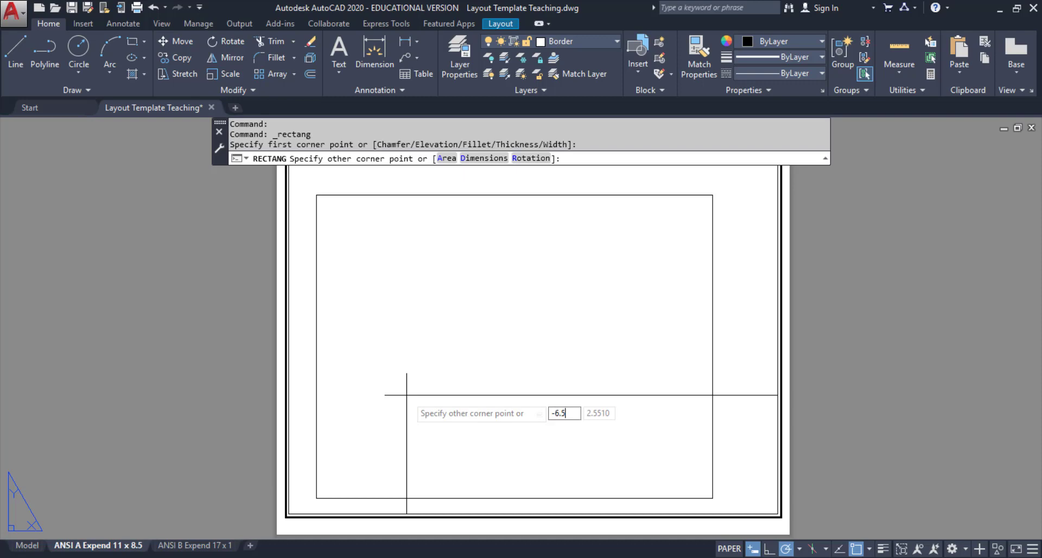
pyautogui.press('Tab')
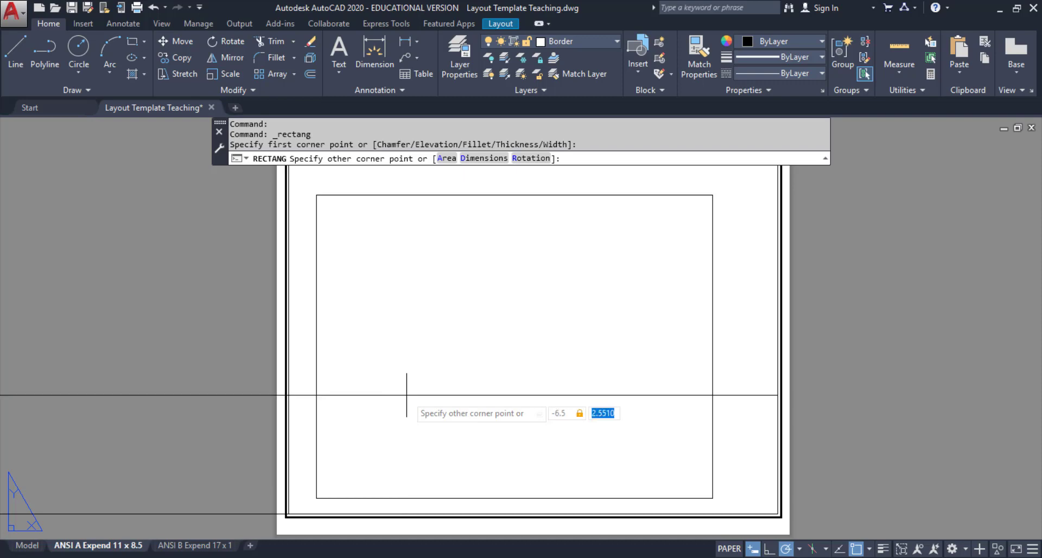
pyautogui.write('1.49')
pyautogui.press('Return')
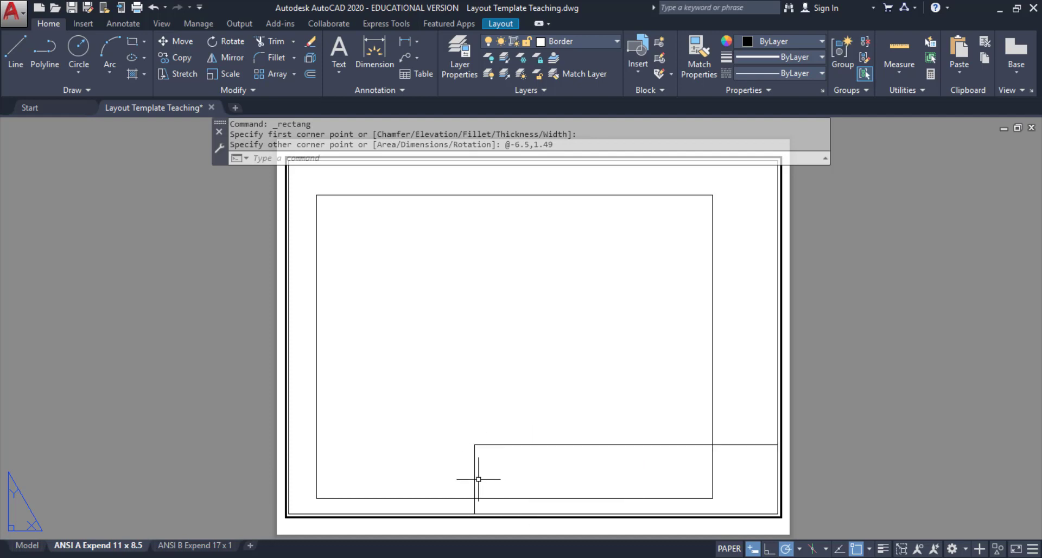
pyautogui.click(499, 444)
pyautogui.click(310, 59)
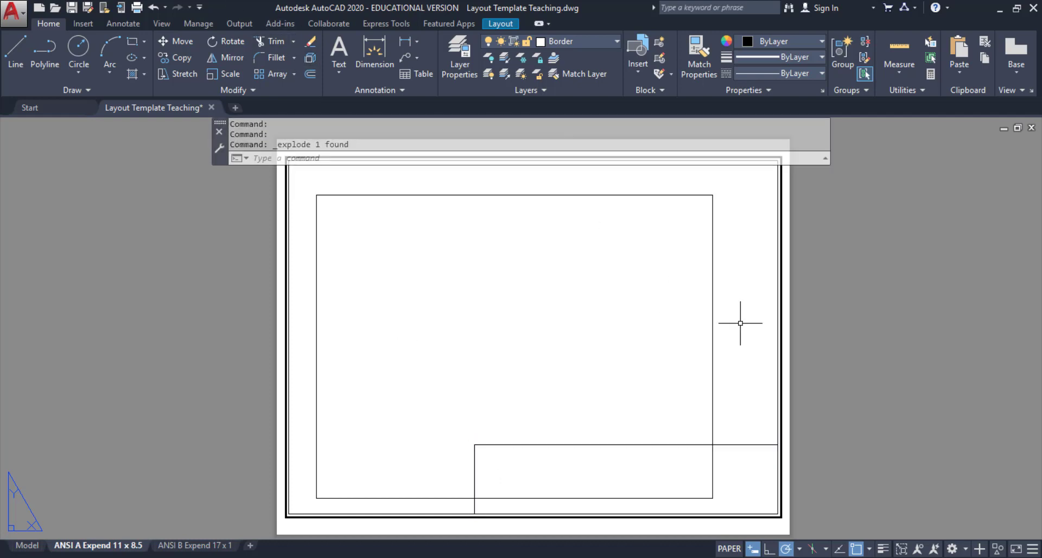
# Offset the title block's bottom edge upward by 0.38 three times in succession, creating evenly spaced row lines
pyautogui.click(843, 358)
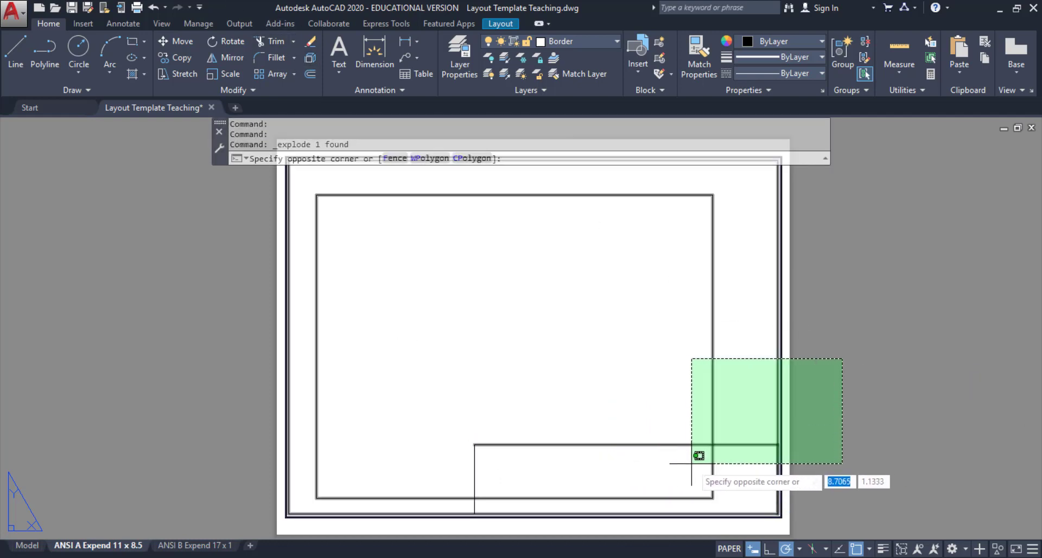
pyautogui.press('Escape')
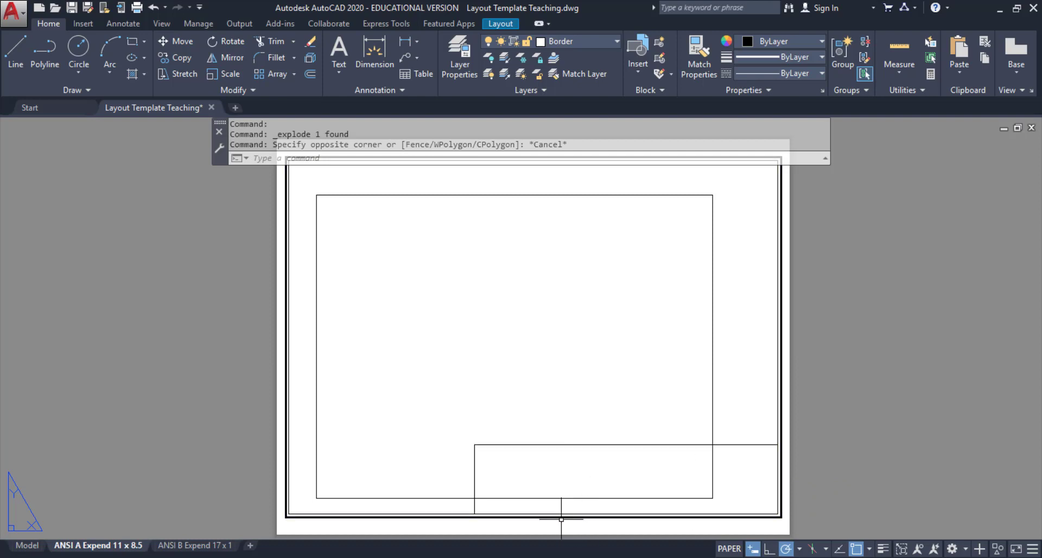
pyautogui.click(308, 77)
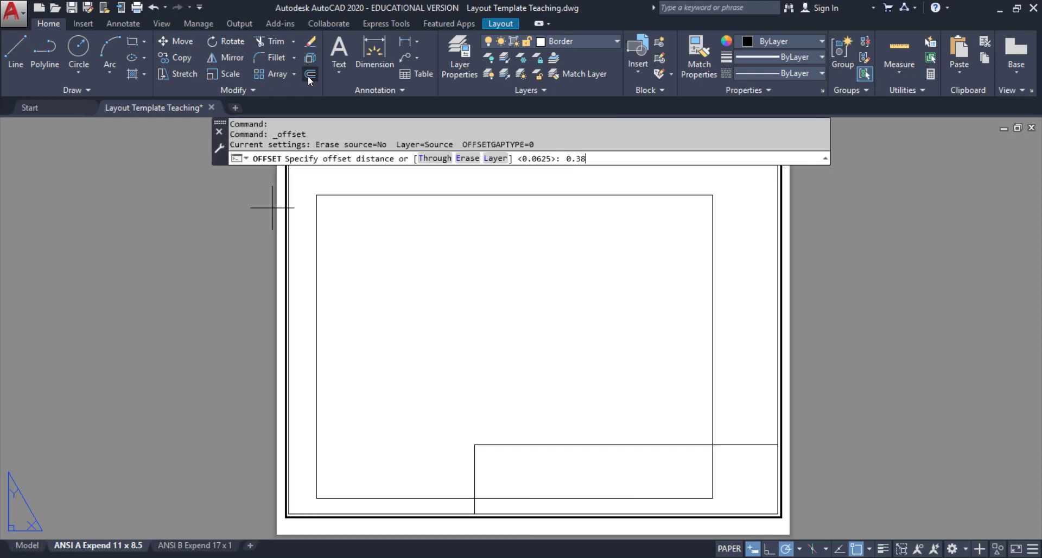
pyautogui.write('0.38')
pyautogui.press('Return')
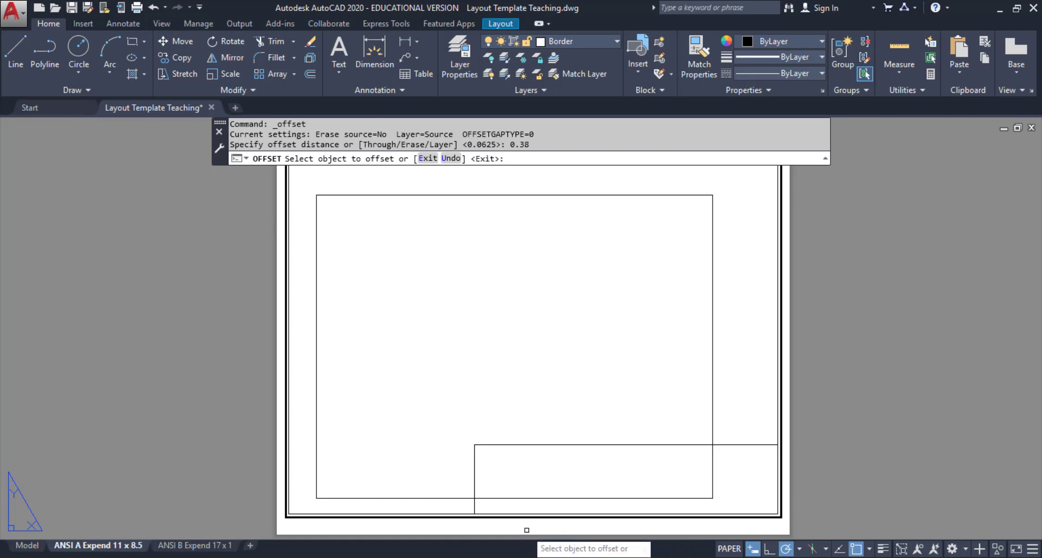
pyautogui.click(527, 513)
pyautogui.click(529, 490)
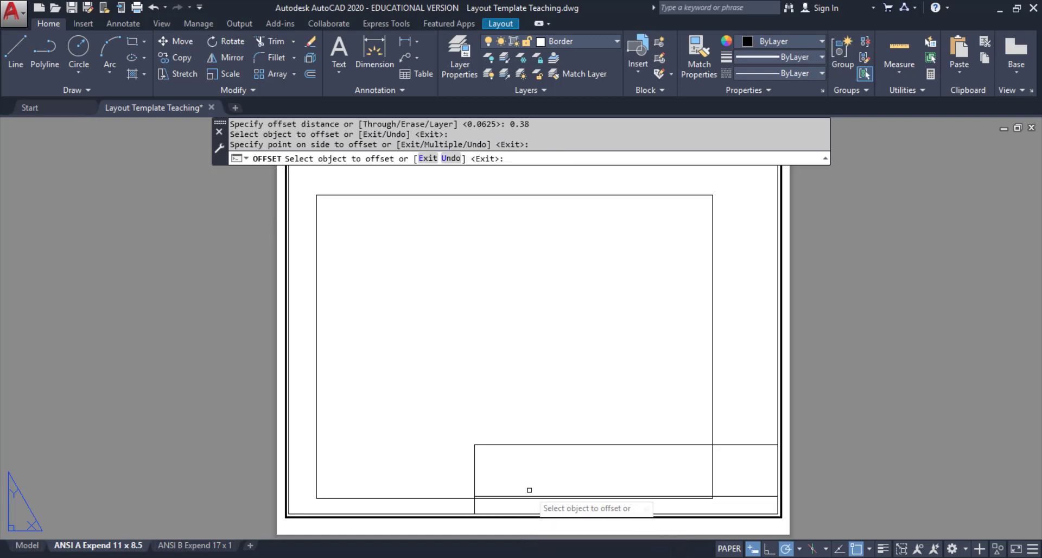
pyautogui.click(527, 496)
pyautogui.click(526, 470)
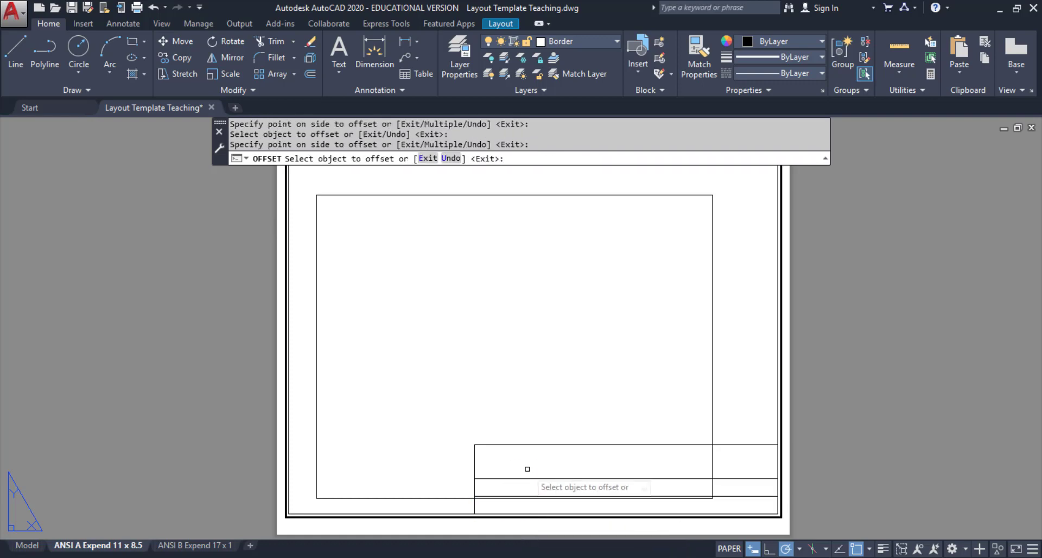
pyautogui.click(752, 479)
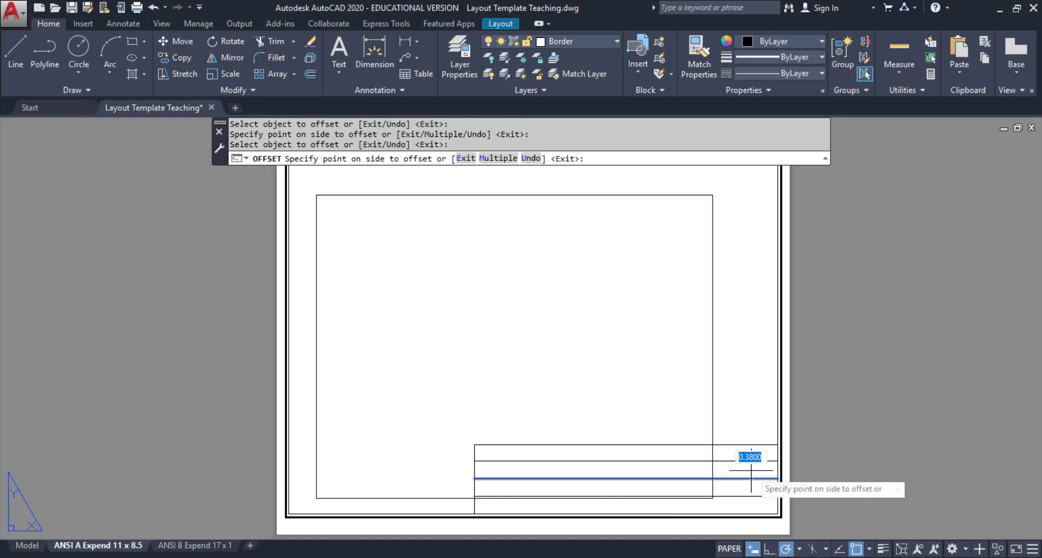
pyautogui.click(751, 470)
pyautogui.press('Escape')
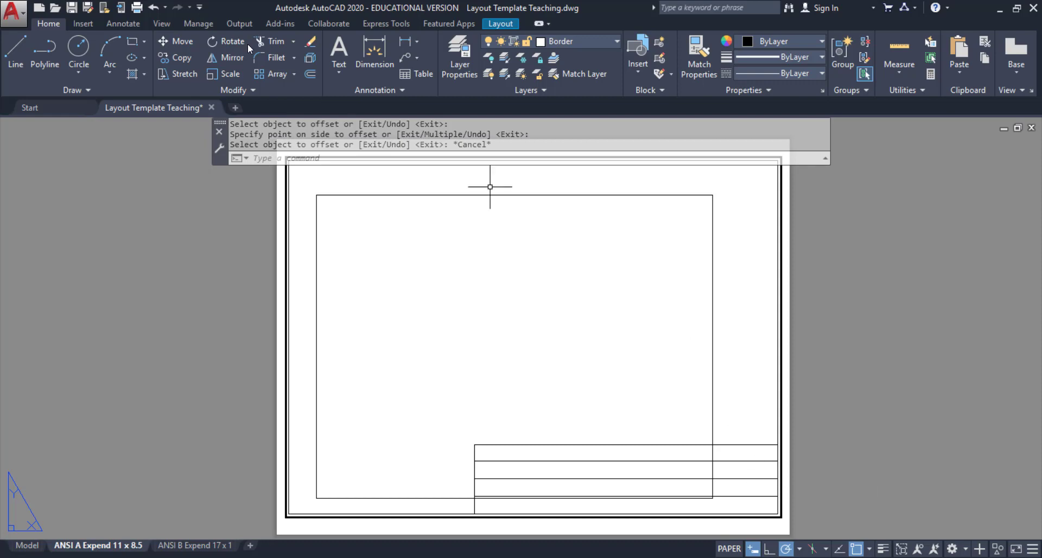
# Offset the title block's right edge 4.94 inward to form a vertical divider
pyautogui.click(310, 74)
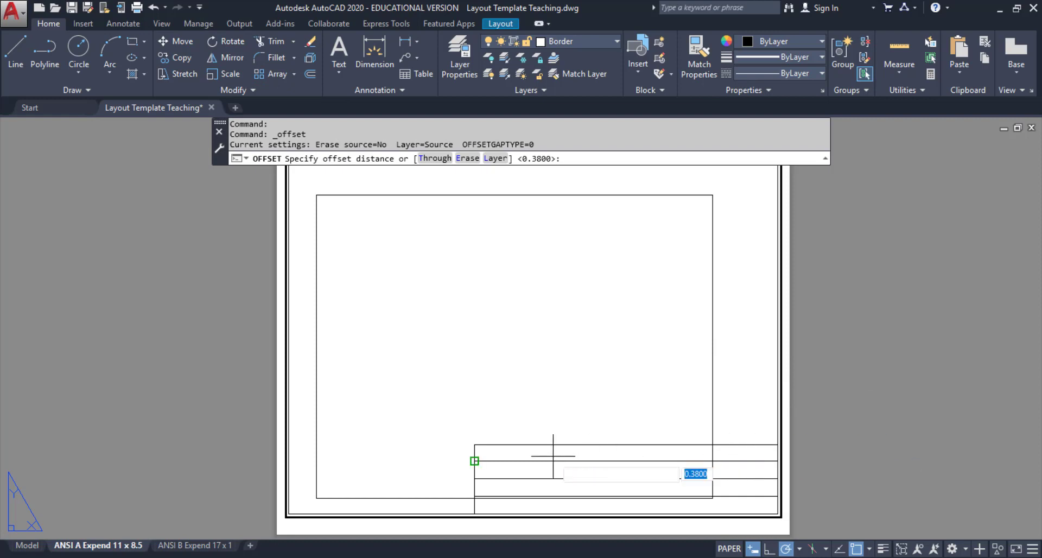
pyautogui.write('4.94')
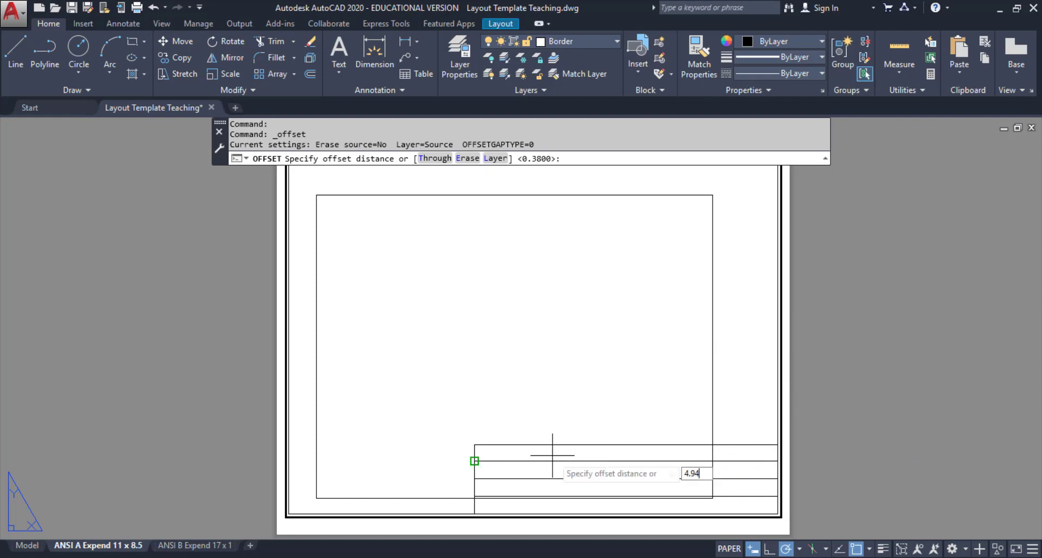
pyautogui.press('Return')
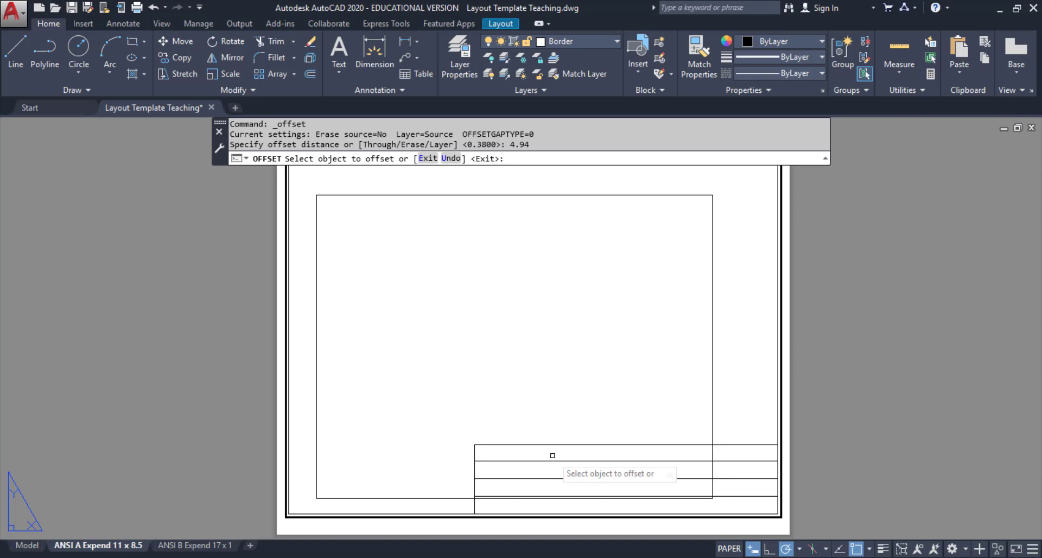
pyautogui.click(778, 453)
pyautogui.click(484, 471)
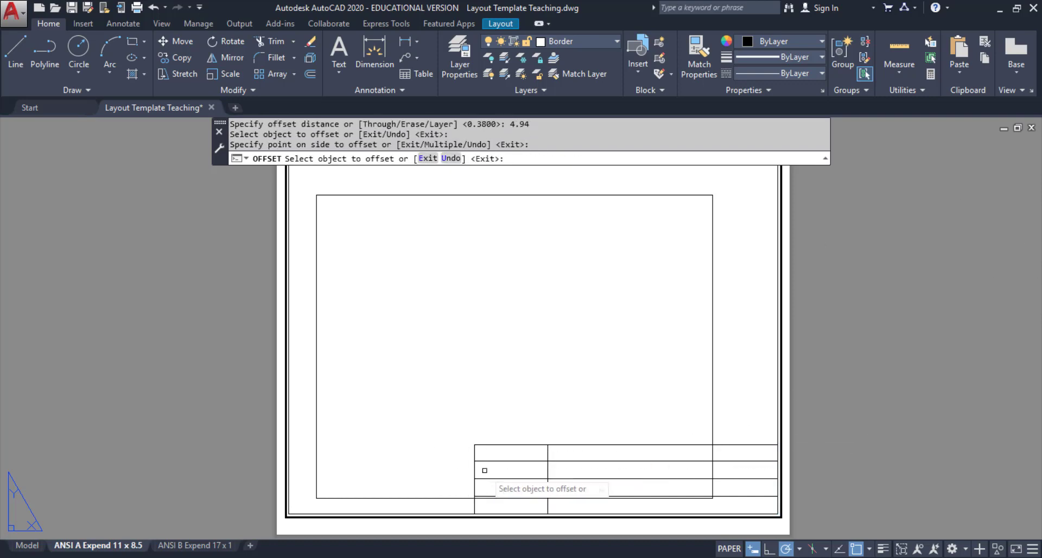
pyautogui.press('Escape')
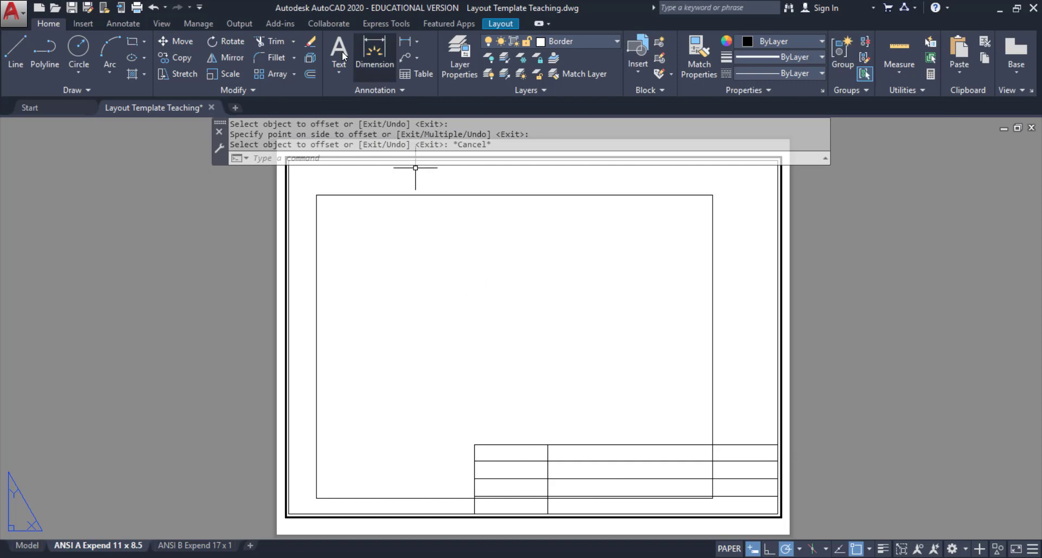
pyautogui.click(310, 73)
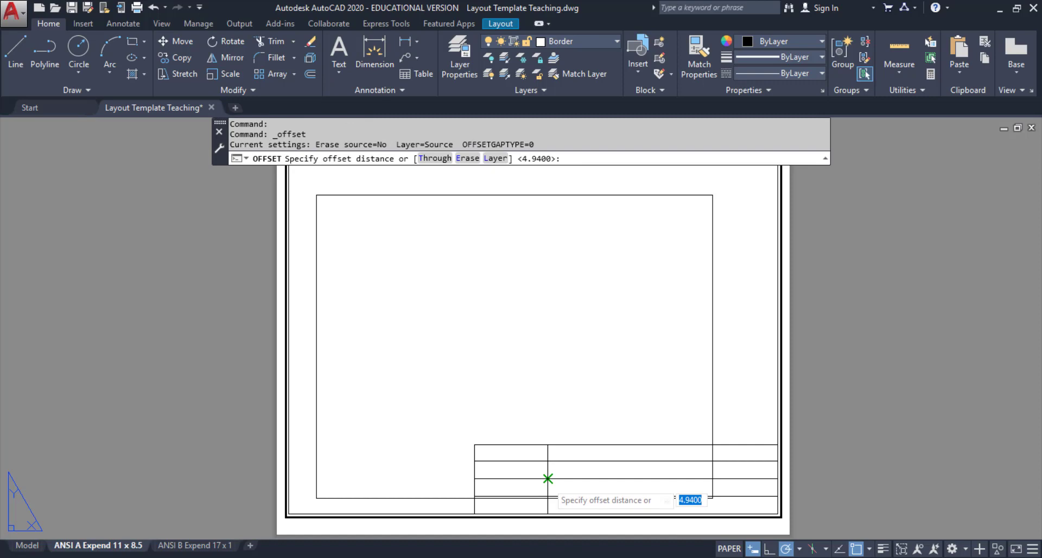
pyautogui.write('1.')
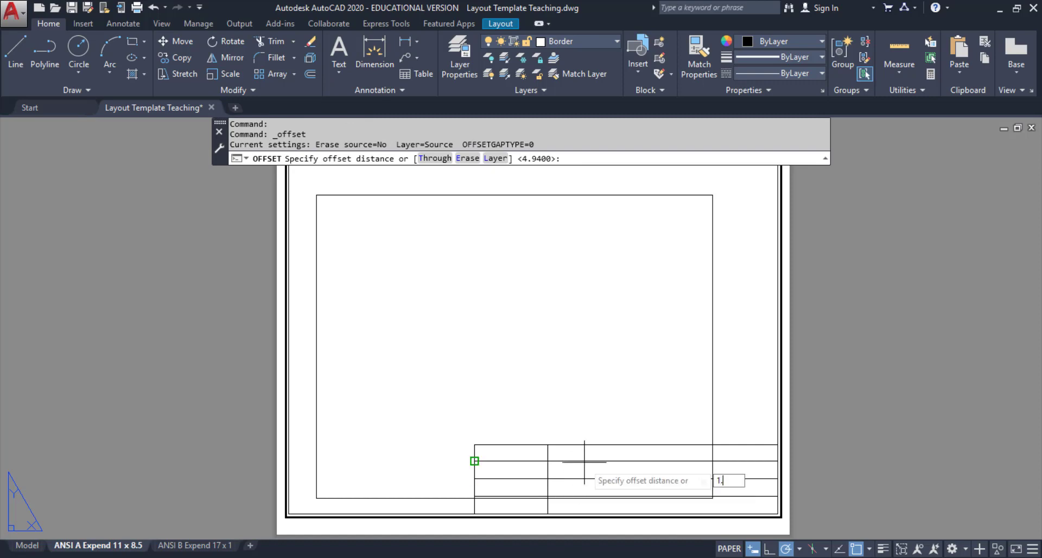
pyautogui.write('78')
pyautogui.press('Return')
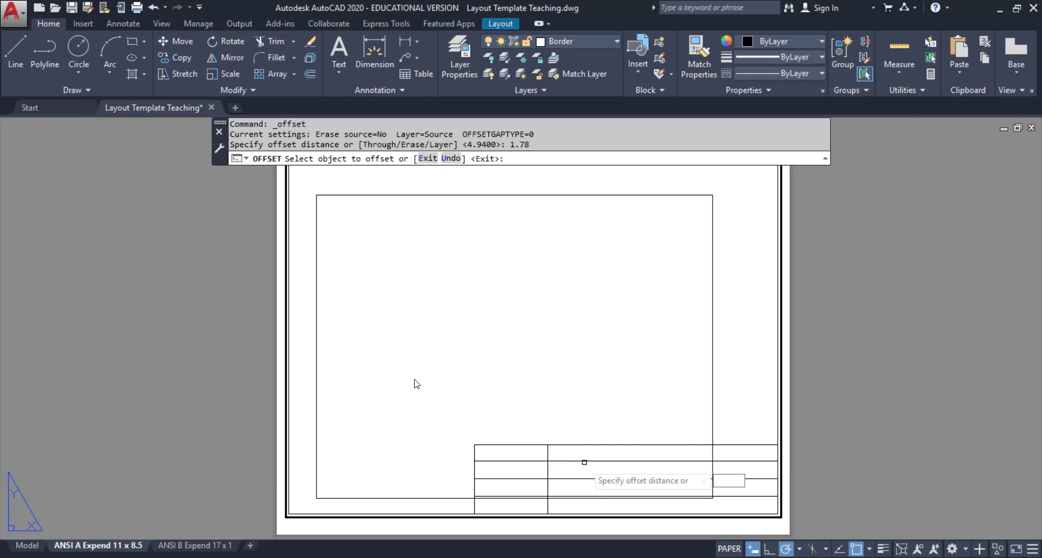
pyautogui.press('Escape')
# Offset the title block's vertical divider 1.78 to the right and erase the stray copy left of the block
pyautogui.click(312, 74)
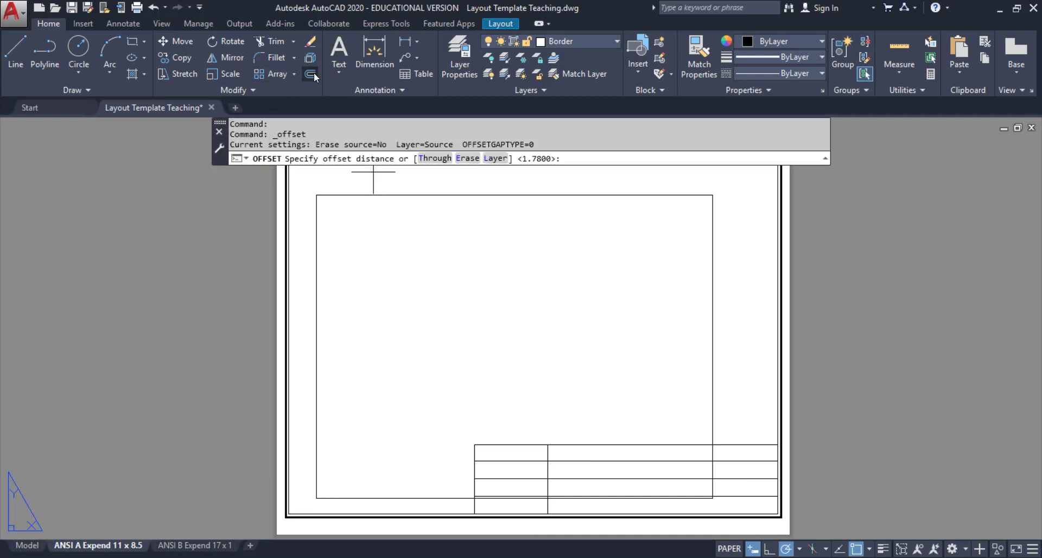
pyautogui.write('1.78')
pyautogui.press('Return')
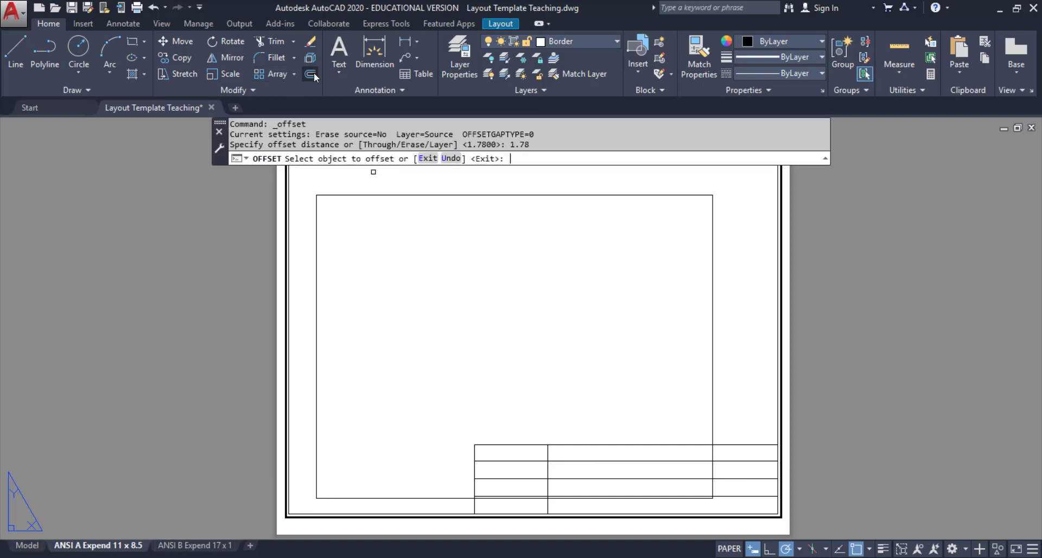
pyautogui.click(549, 450)
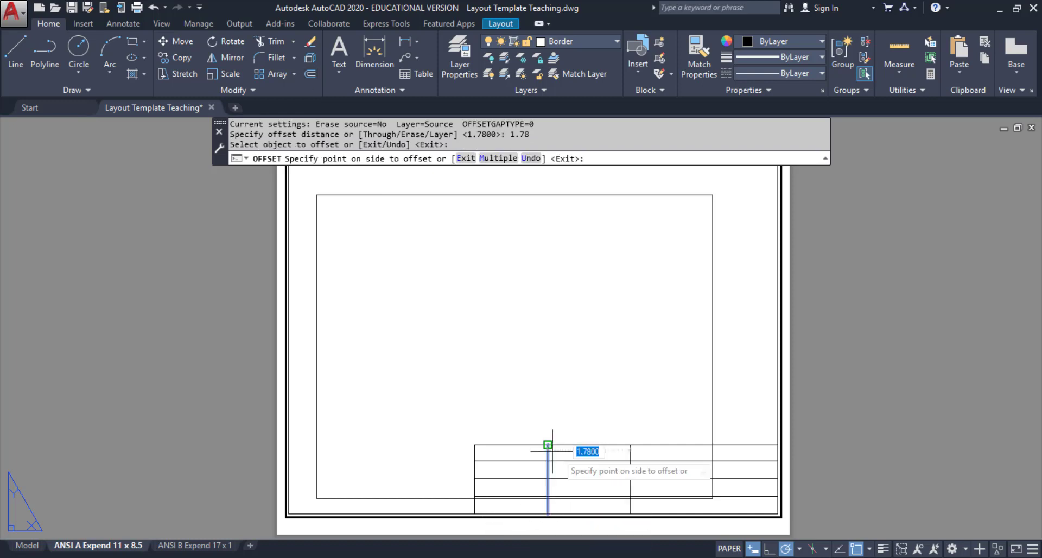
pyautogui.click(473, 459)
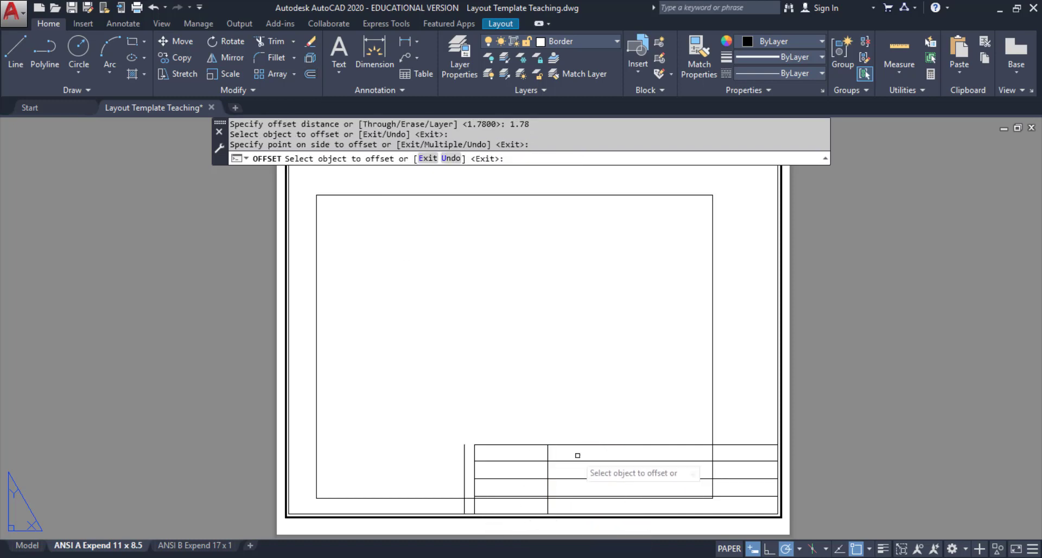
pyautogui.click(547, 464)
pyautogui.click(636, 465)
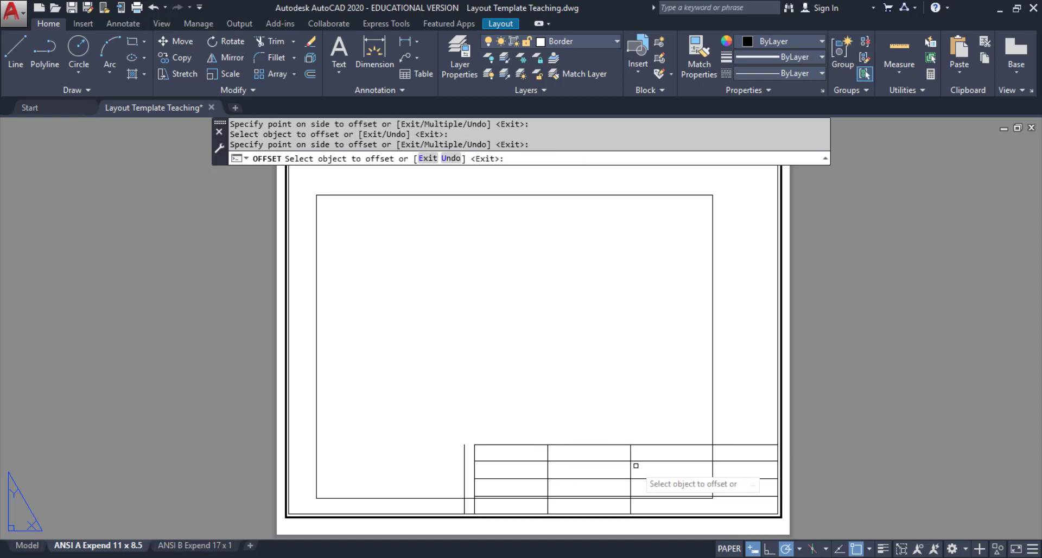
pyautogui.press('Escape')
pyautogui.click(465, 458)
pyautogui.press('Delete')
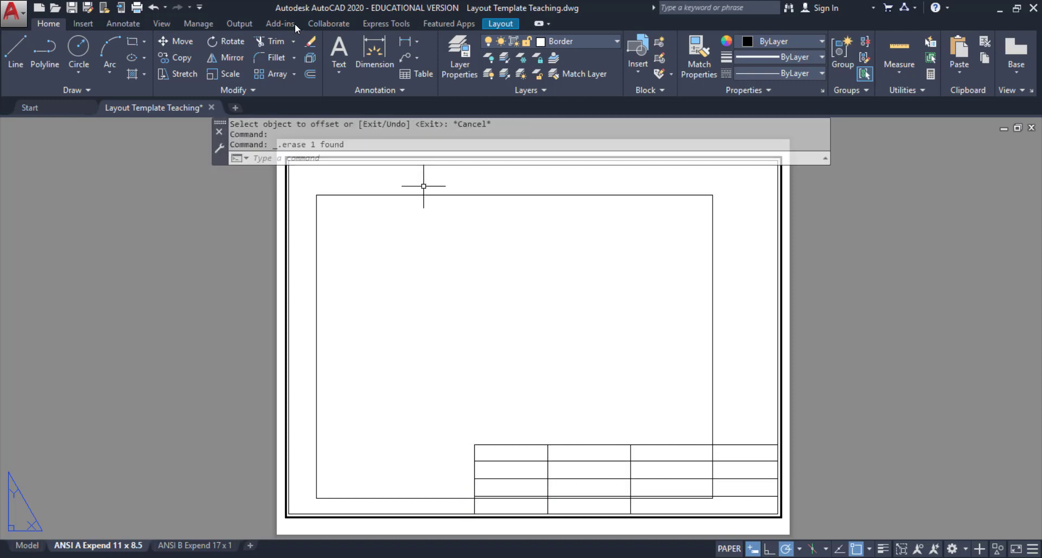
# Trim the three horizontal row lines out of the title block's left column, using all title block lines as cutting edges
pyautogui.click(271, 42)
pyautogui.click(438, 416)
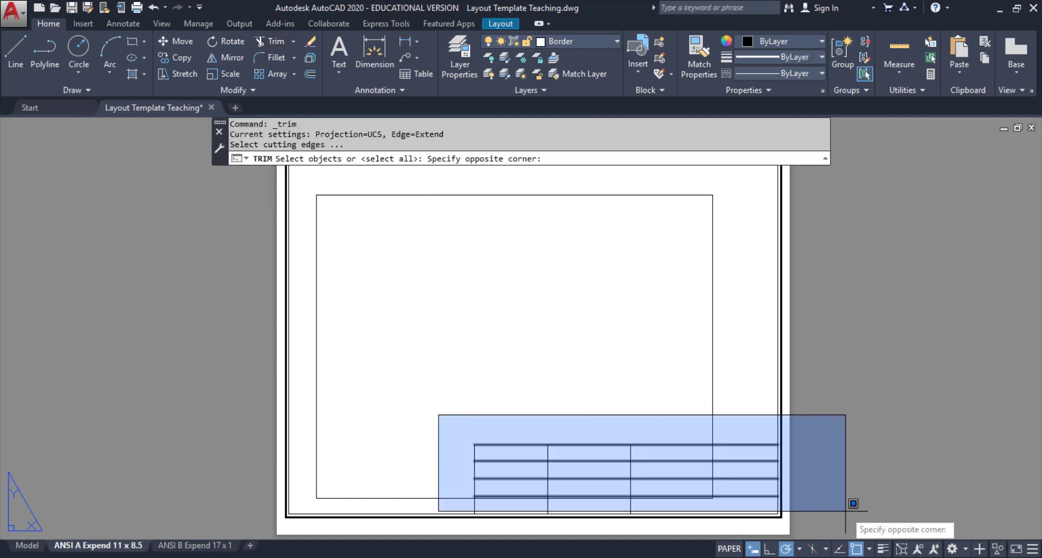
pyautogui.click(830, 518)
pyautogui.press('Return')
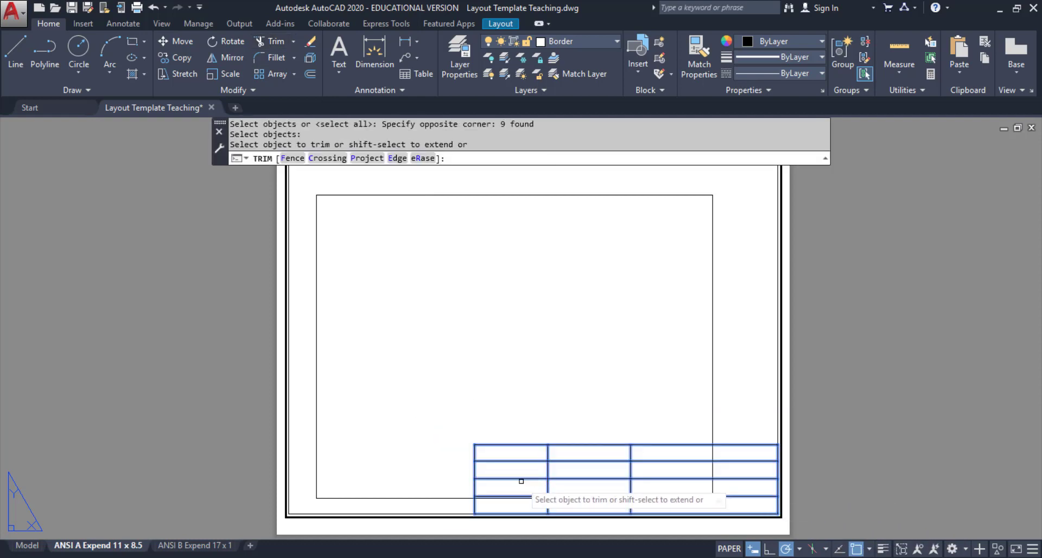
pyautogui.click(519, 459)
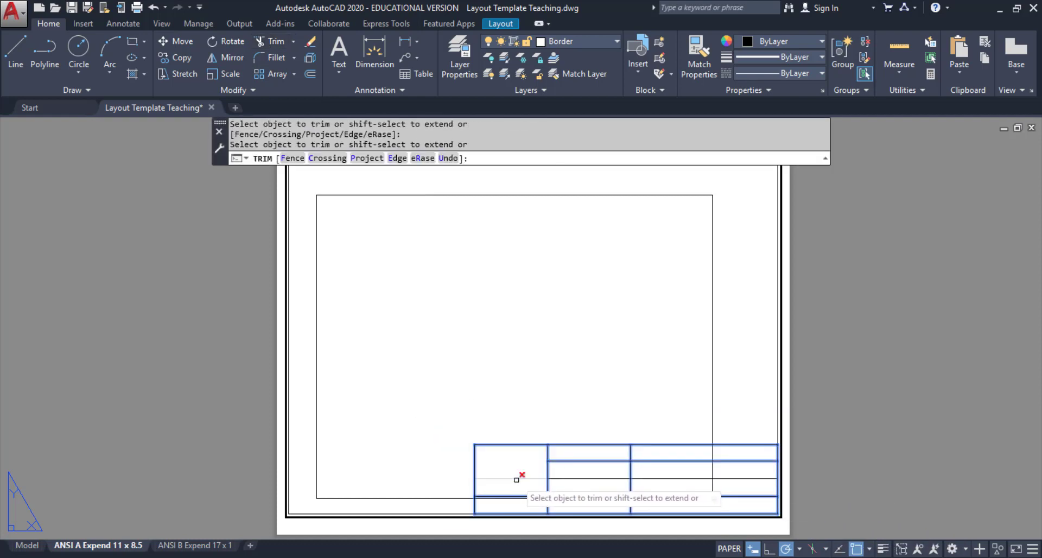
pyautogui.click(516, 480)
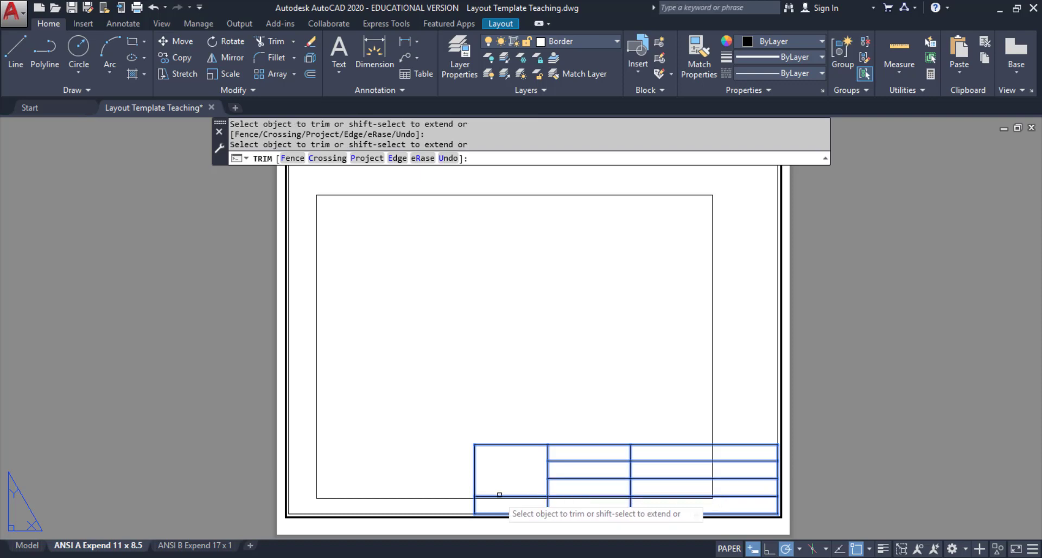
pyautogui.click(512, 496)
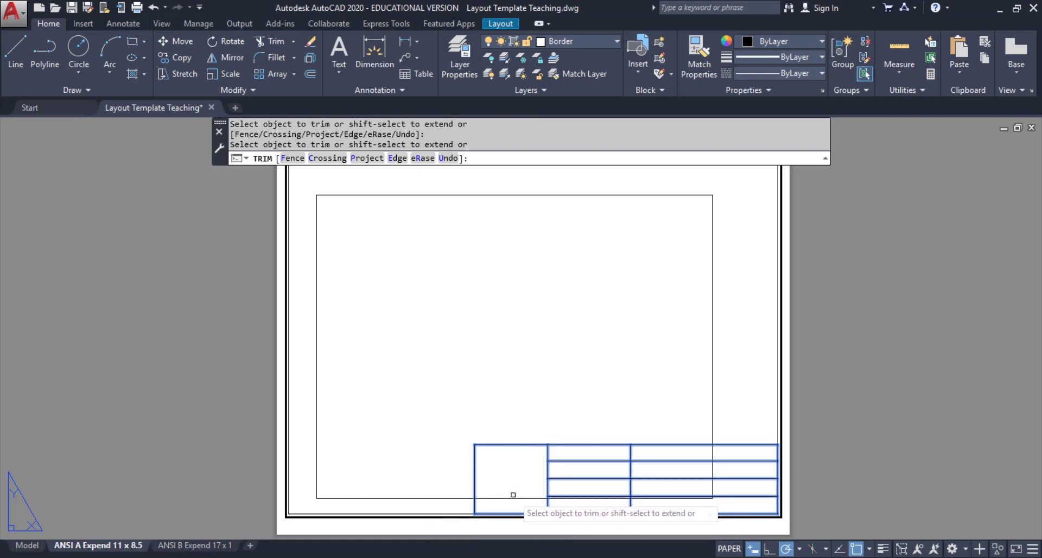
pyautogui.press('Escape')
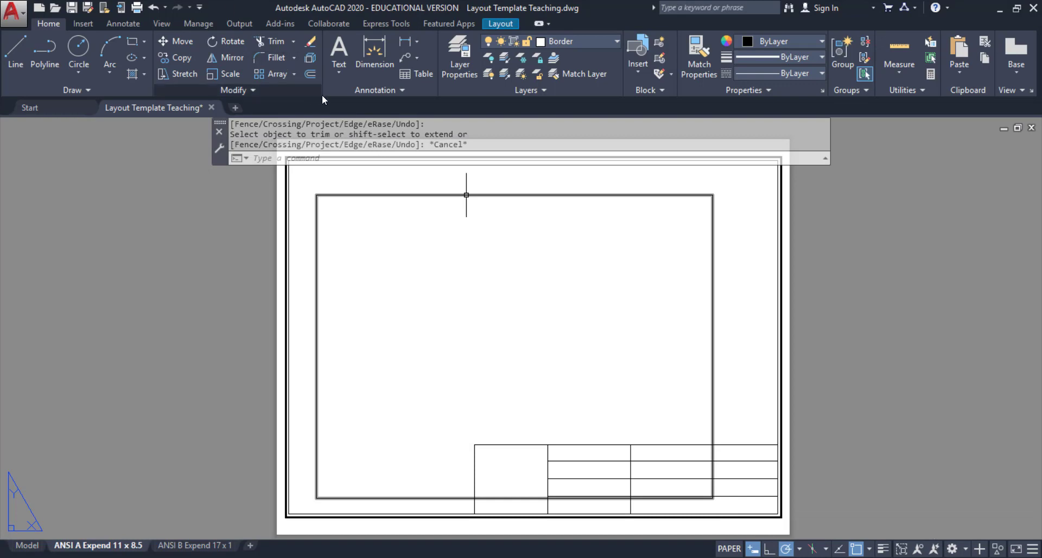
# Add the single-line text TLERANCE at the title block's upper-left corner with a rotation angle of 0
pyautogui.click(339, 71)
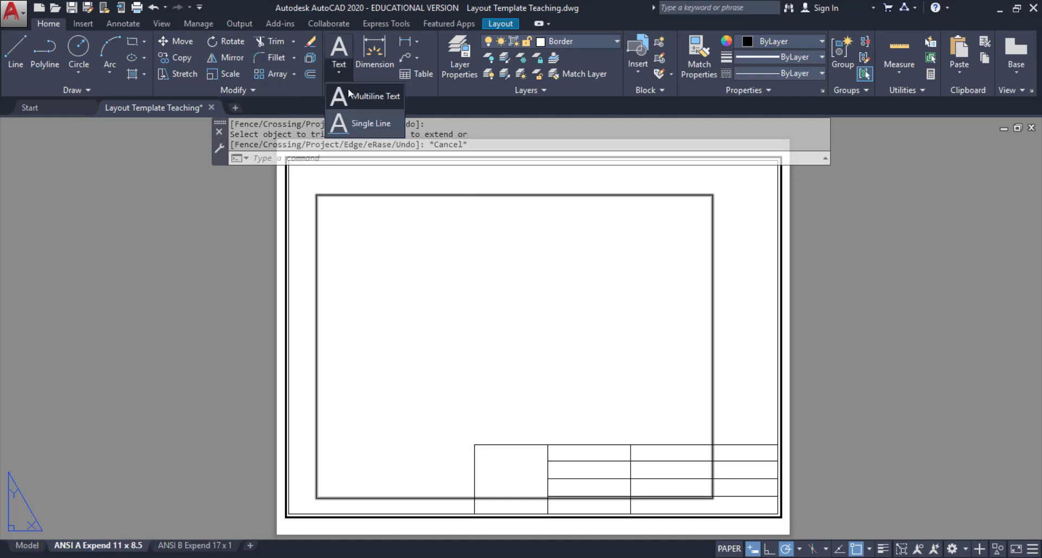
pyautogui.click(360, 122)
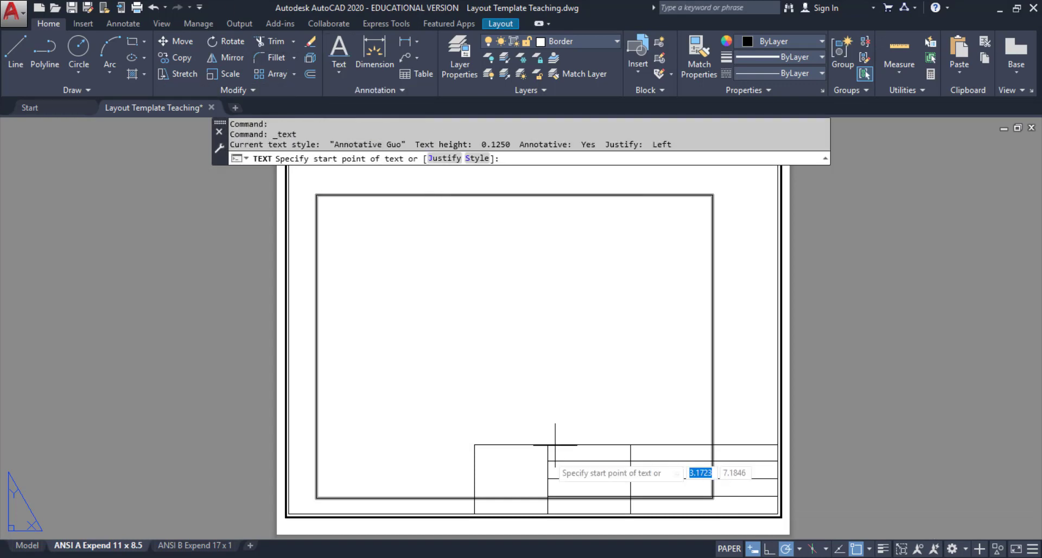
pyautogui.click(475, 445)
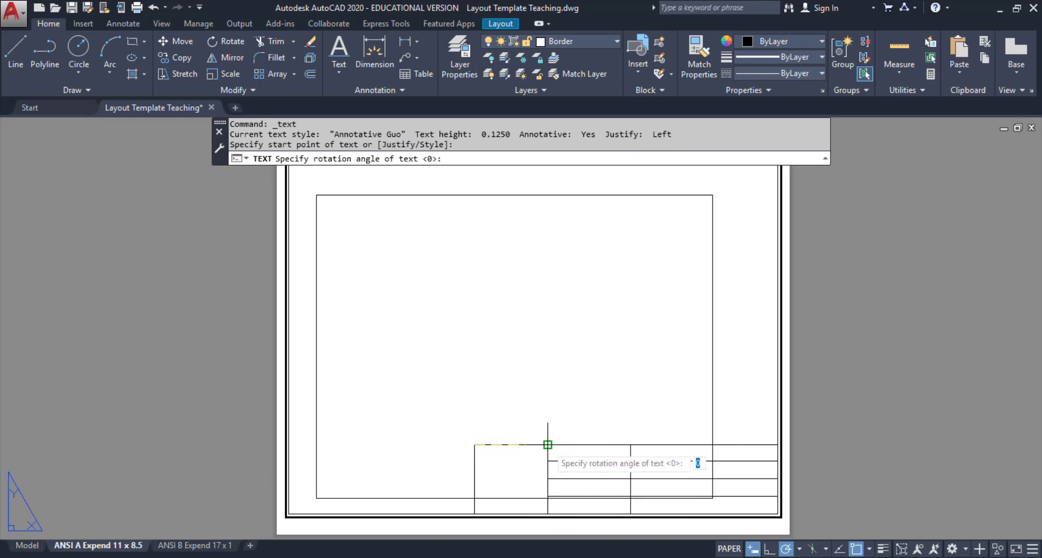
pyautogui.press('Return')
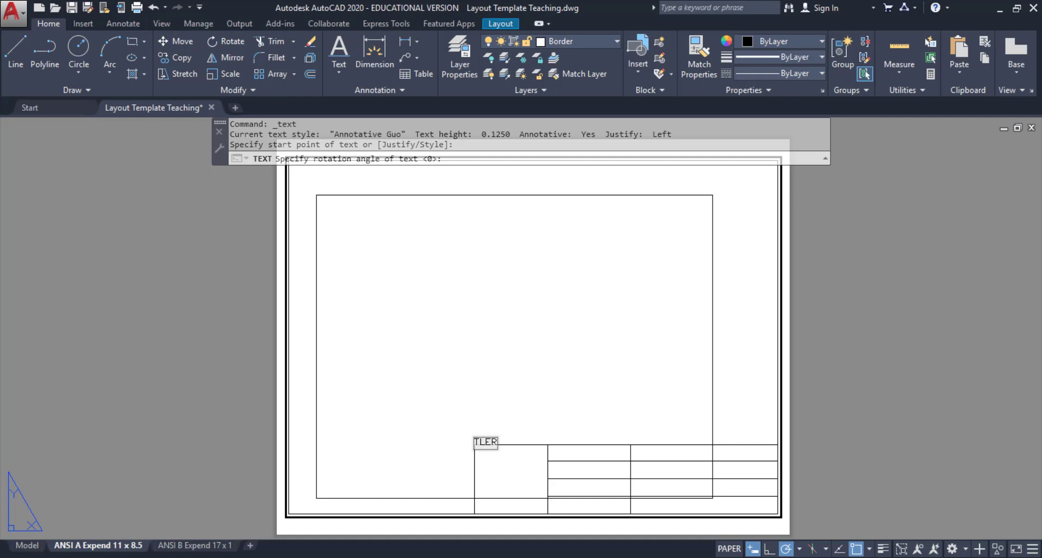
pyautogui.click(549, 428)
pyautogui.press('Escape')
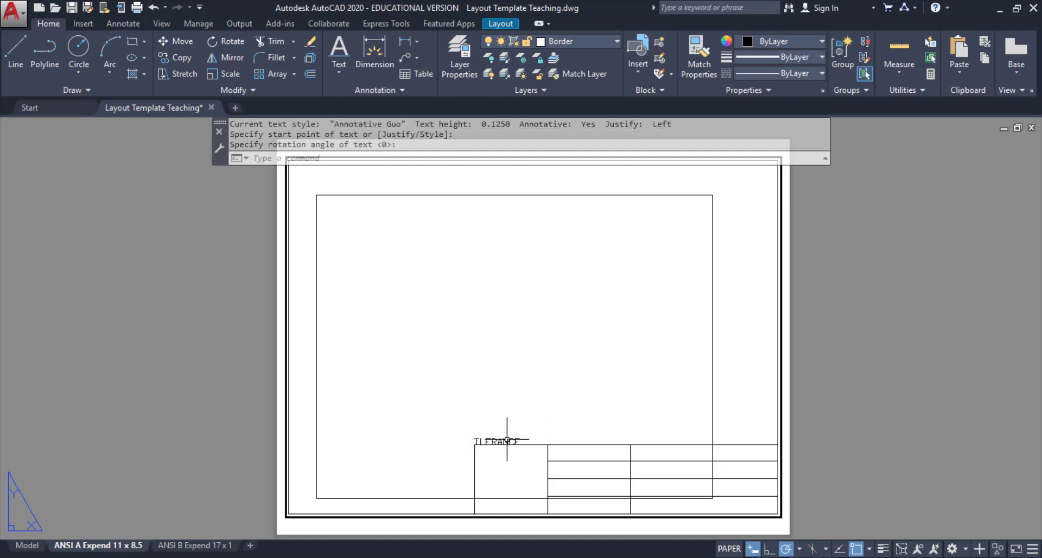
# Move the TLERANCE text about 0.38 at 315° into the upper part of the title block's left cell
pyautogui.click(505, 442)
pyautogui.click(474, 444)
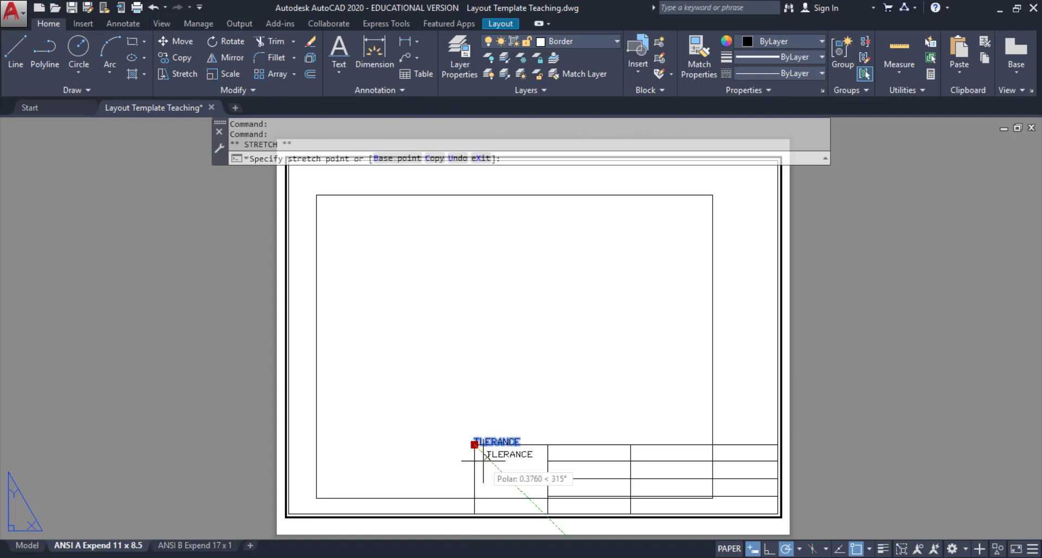
pyautogui.click(487, 456)
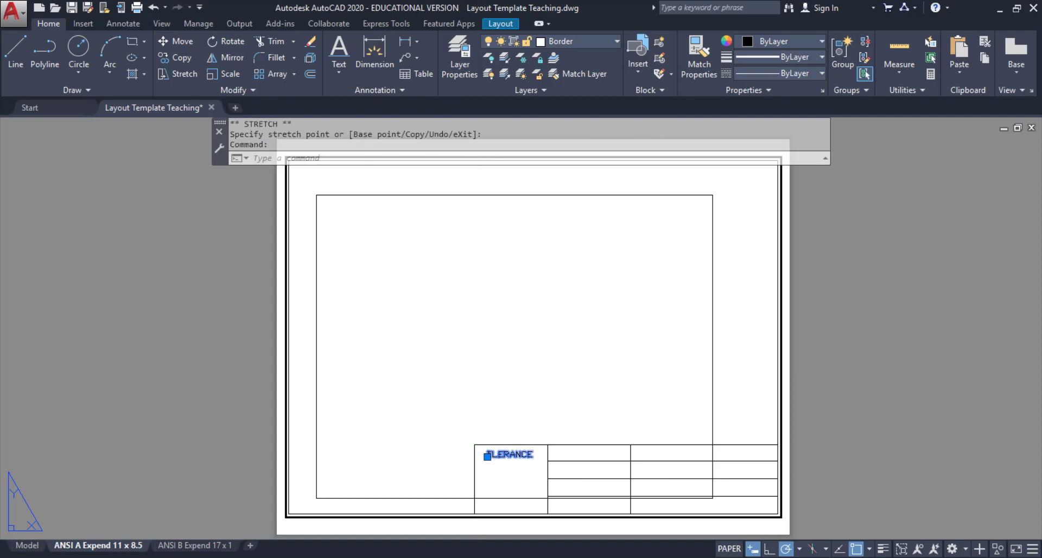
# Correct the title block text TLERANCE to TOLERANCE
pyautogui.doubleClick(492, 459)
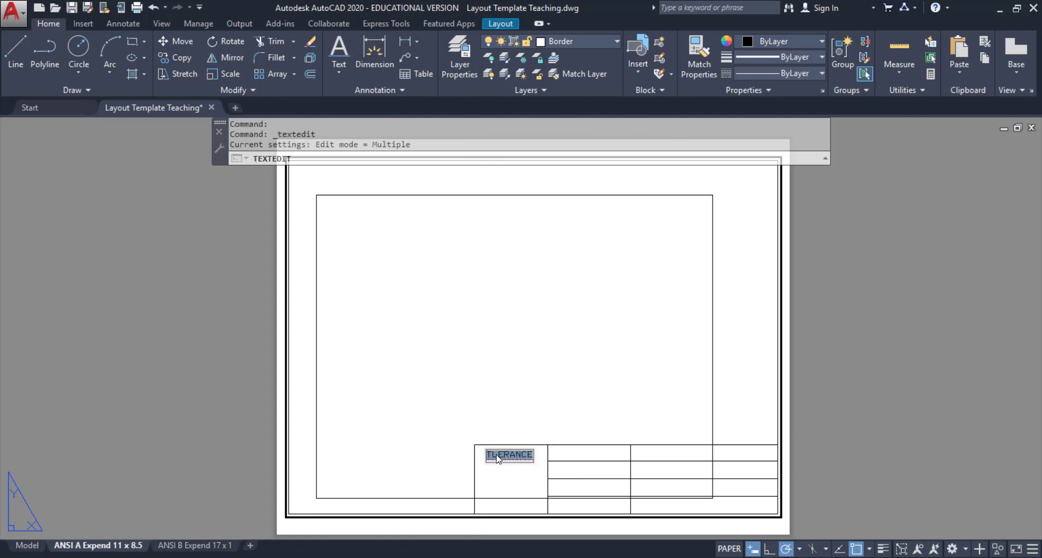
pyautogui.click(493, 456)
pyautogui.write('o')
pyautogui.press('BackSpace')
pyautogui.write('O')
pyautogui.click(553, 420)
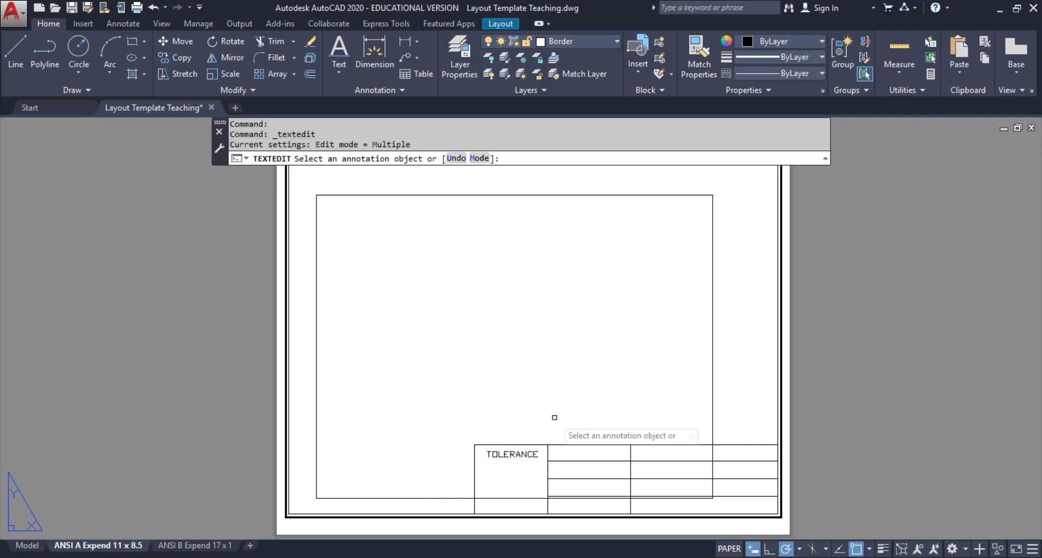
pyautogui.press('Escape')
pyautogui.click(502, 455)
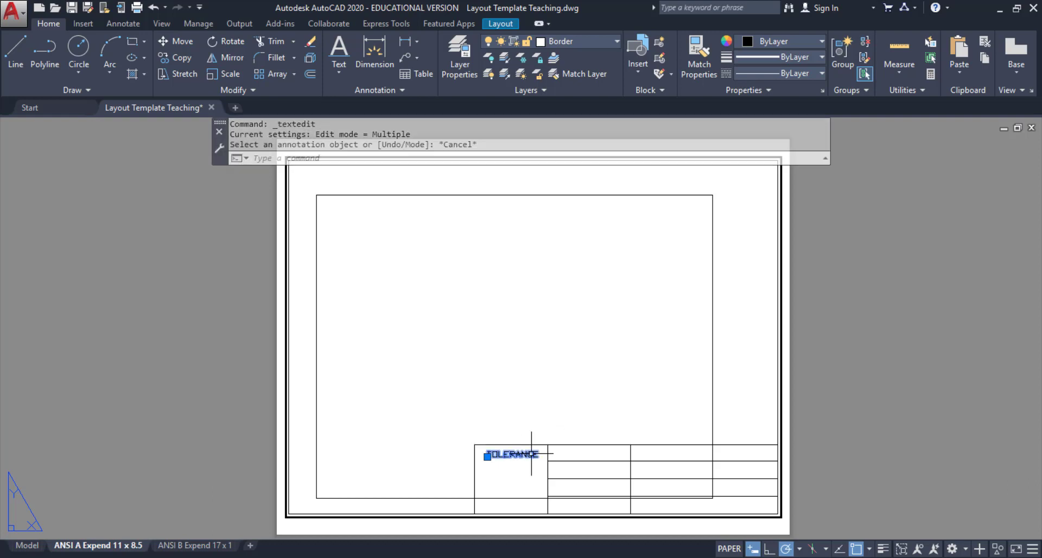
pyautogui.click(488, 457)
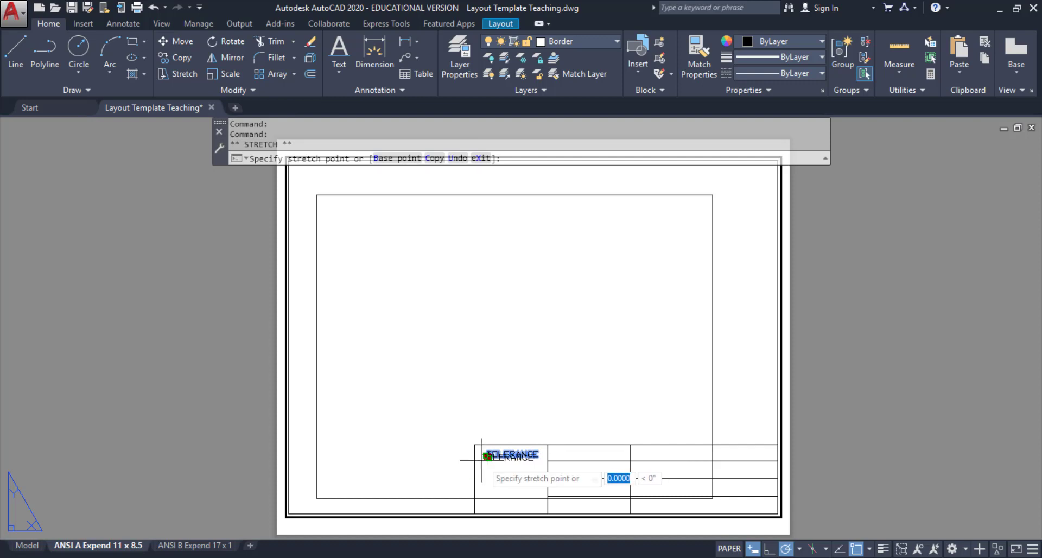
pyautogui.press('Escape')
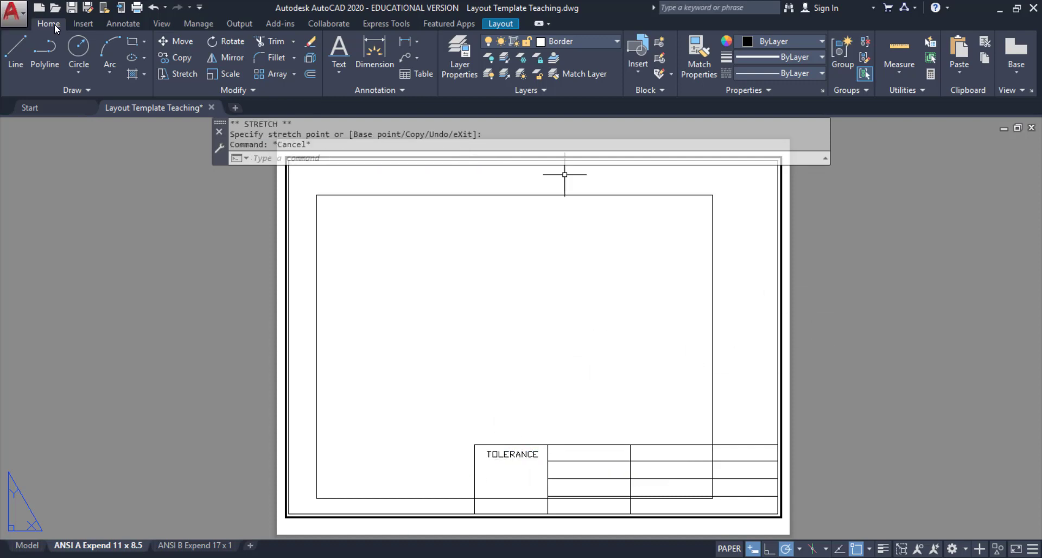
# Save the drawing and erase the single large viewport from the ANSI A layout
pyautogui.hotkey('ctrl', 's')
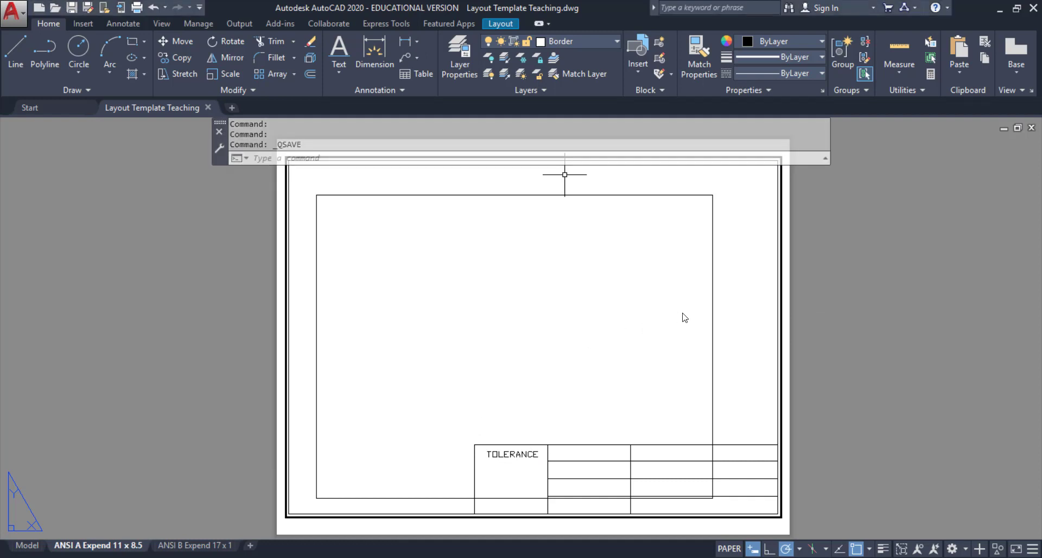
pyautogui.click(713, 259)
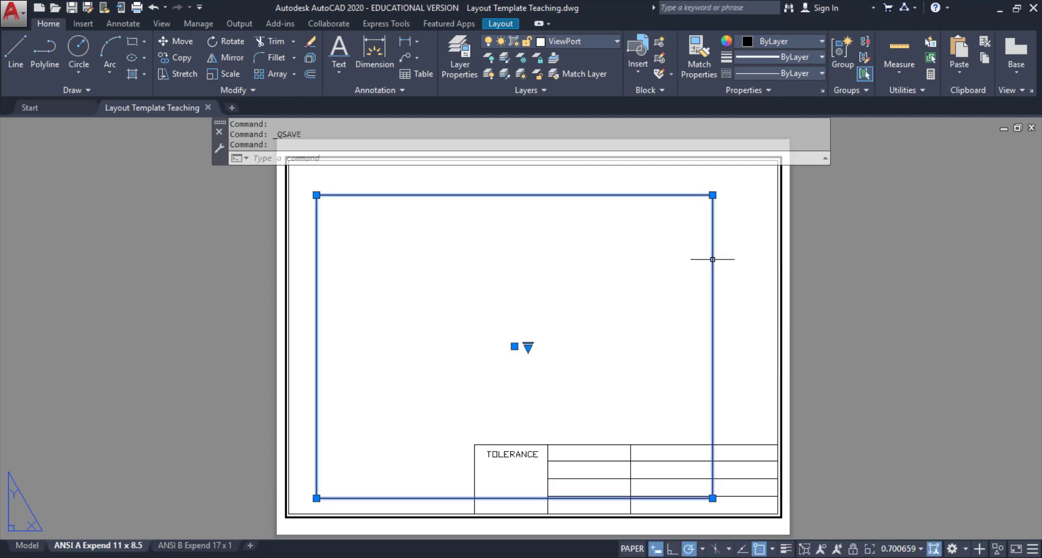
pyautogui.press('Delete')
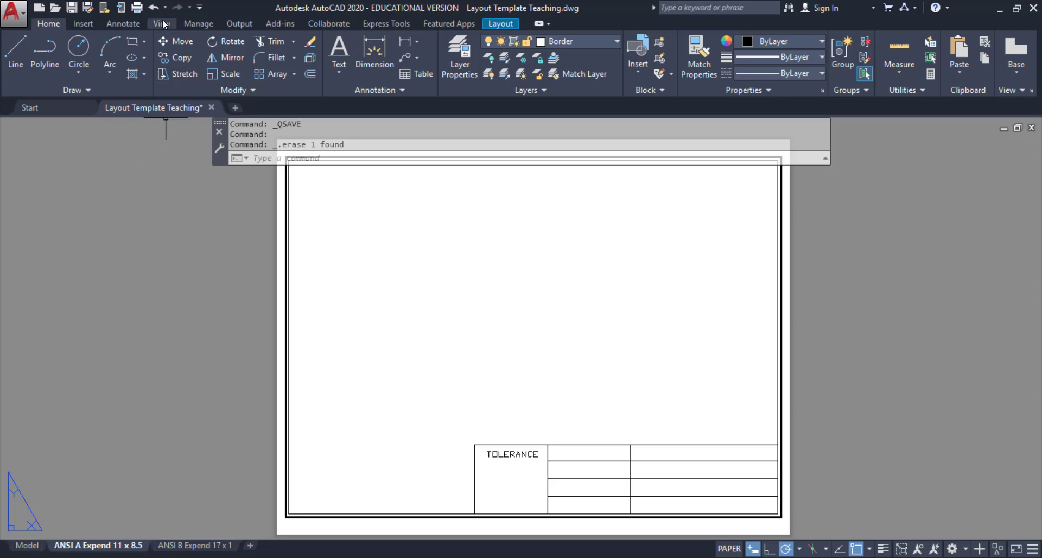
# Create a rectangular arrangement of 4 viewports above the title block, with its upper-left corner at about 1.02, 6.69
pyautogui.click(495, 24)
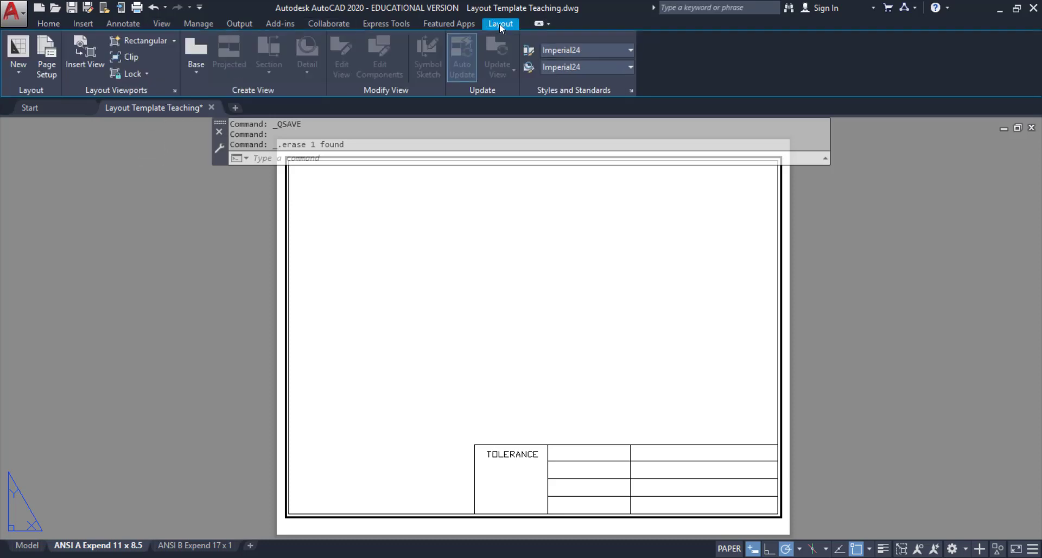
pyautogui.click(147, 40)
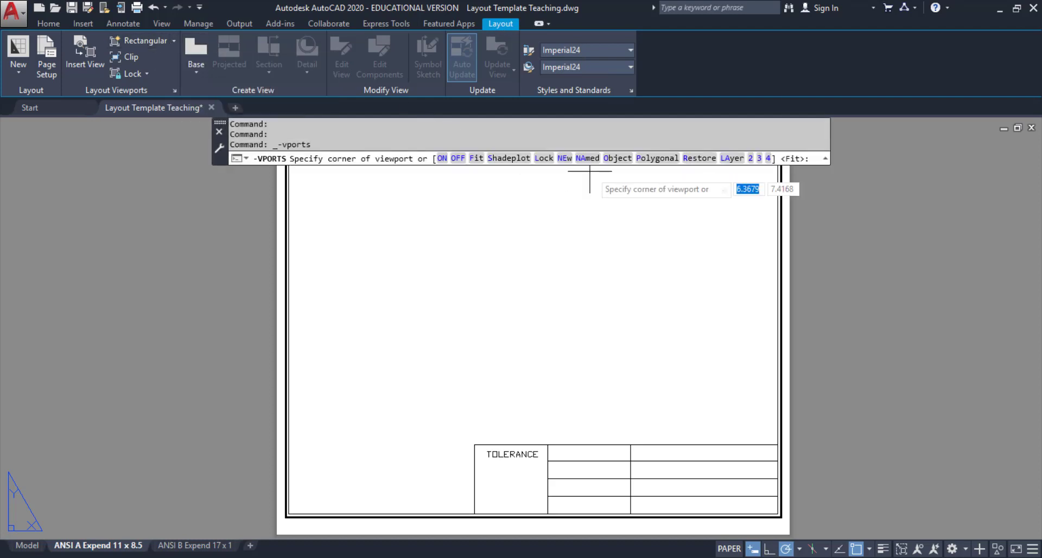
pyautogui.click(768, 158)
pyautogui.click(333, 205)
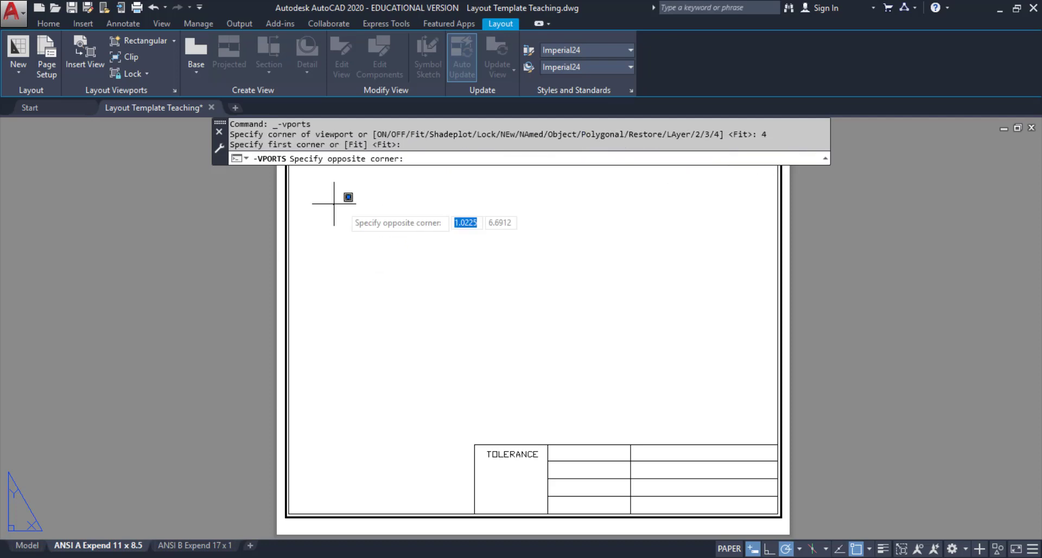
pyautogui.click(677, 391)
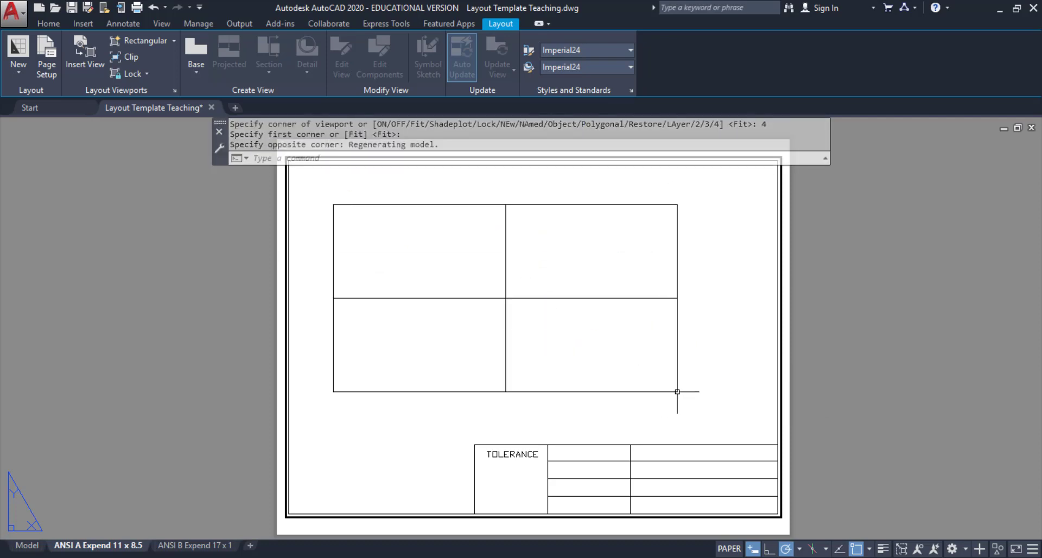
pyautogui.press('Escape')
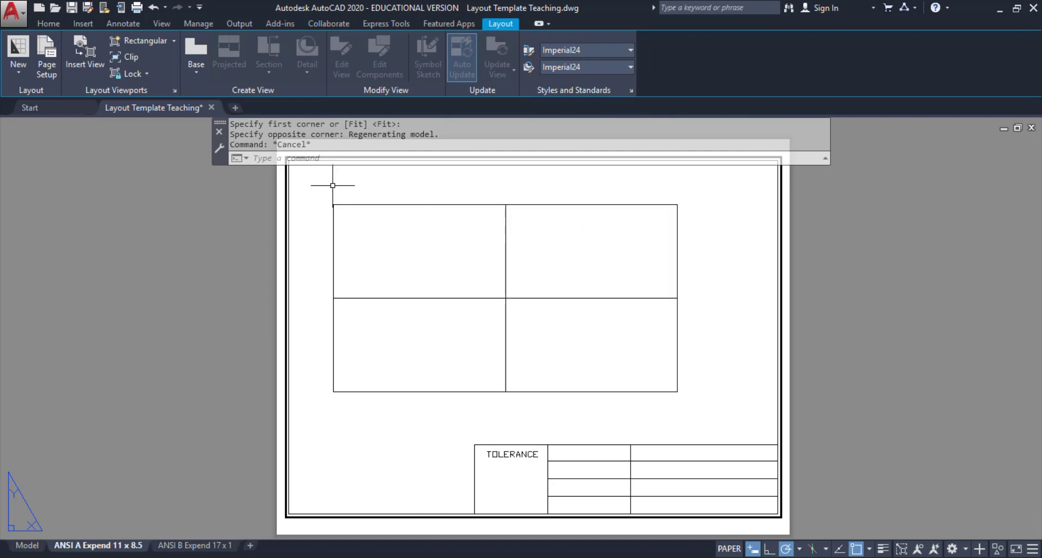
# Assign all four new viewports to the ViewPort layer and save the drawing
pyautogui.click(309, 186)
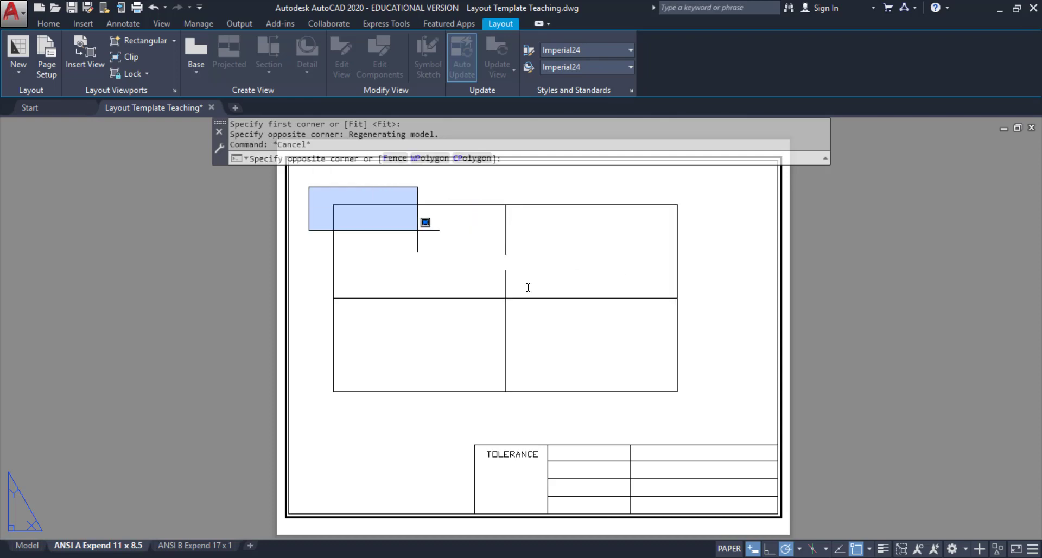
pyautogui.click(702, 411)
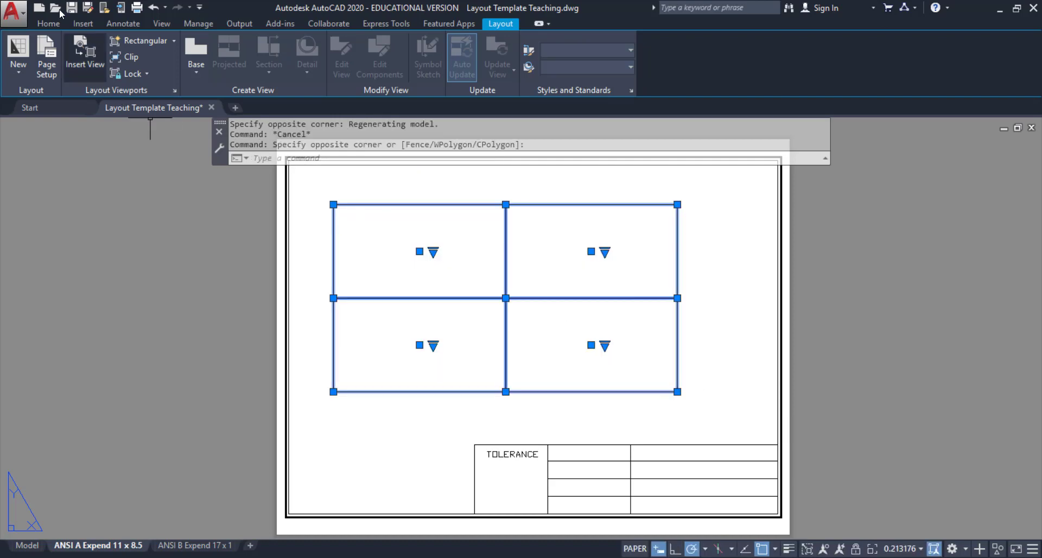
pyautogui.click(49, 24)
pyautogui.click(578, 41)
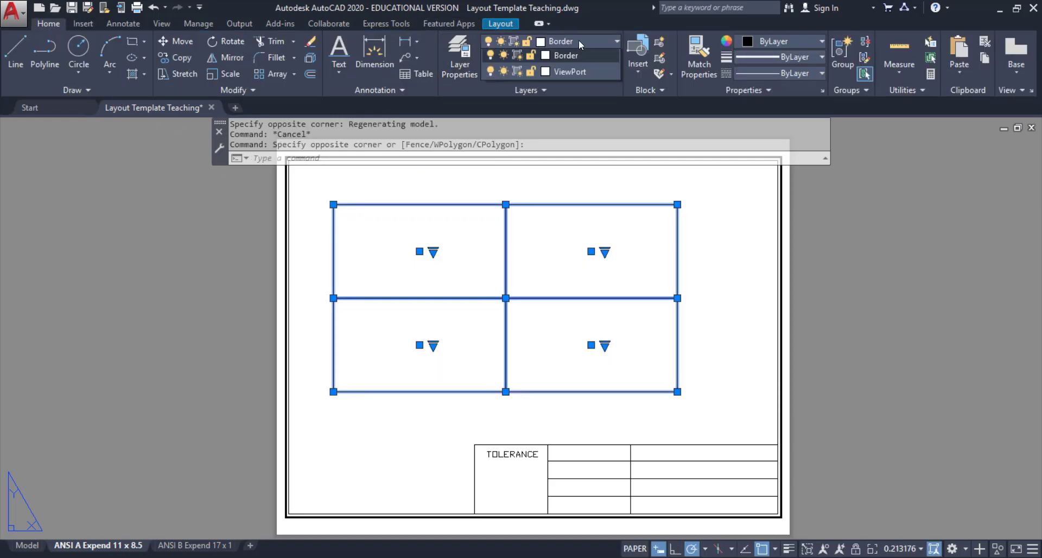
pyautogui.click(578, 91)
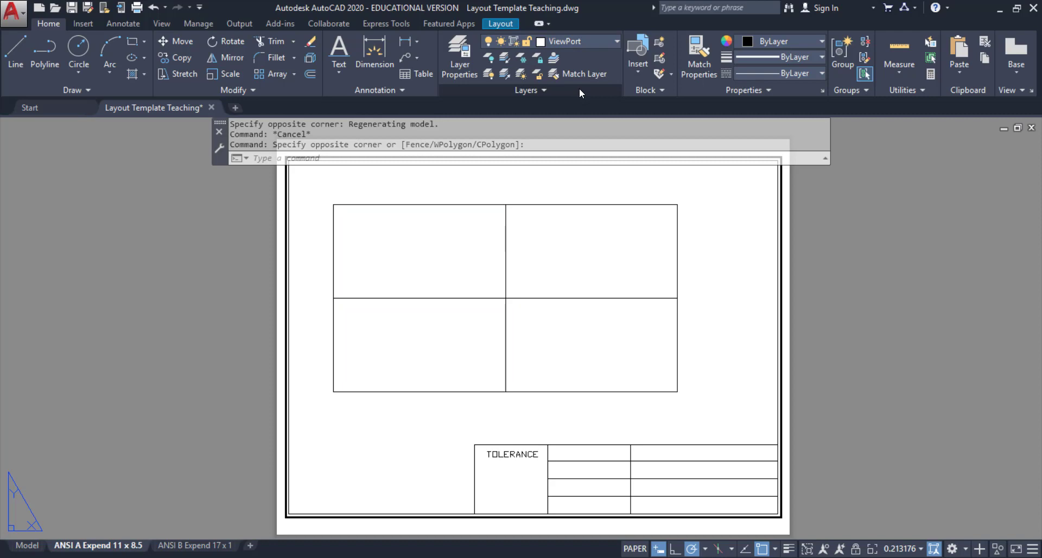
pyautogui.press('Escape')
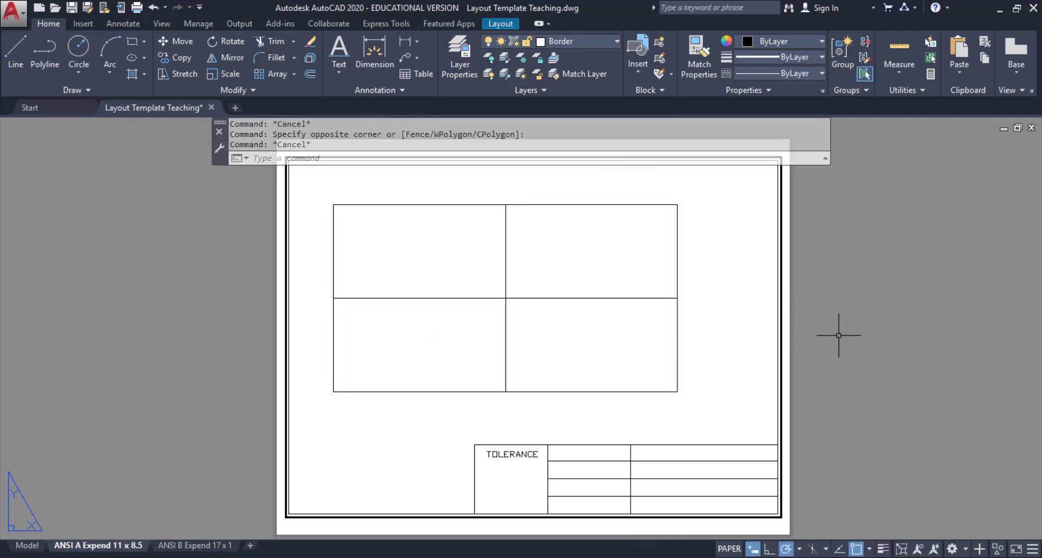
pyautogui.click(72, 7)
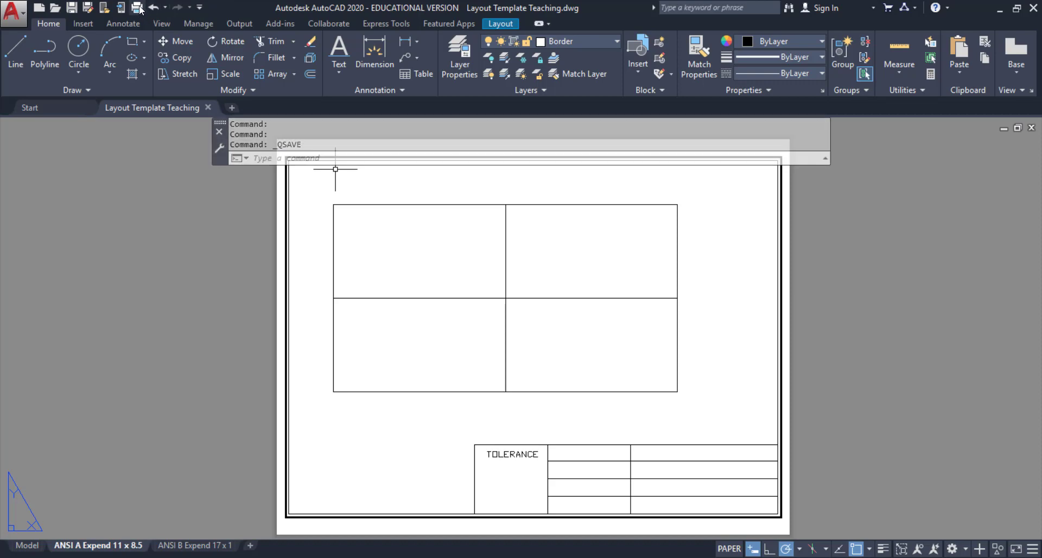
# Preview the plot of the ANSI A layout to check whether the viewport frames print, and close it without plotting
pyautogui.click(138, 8)
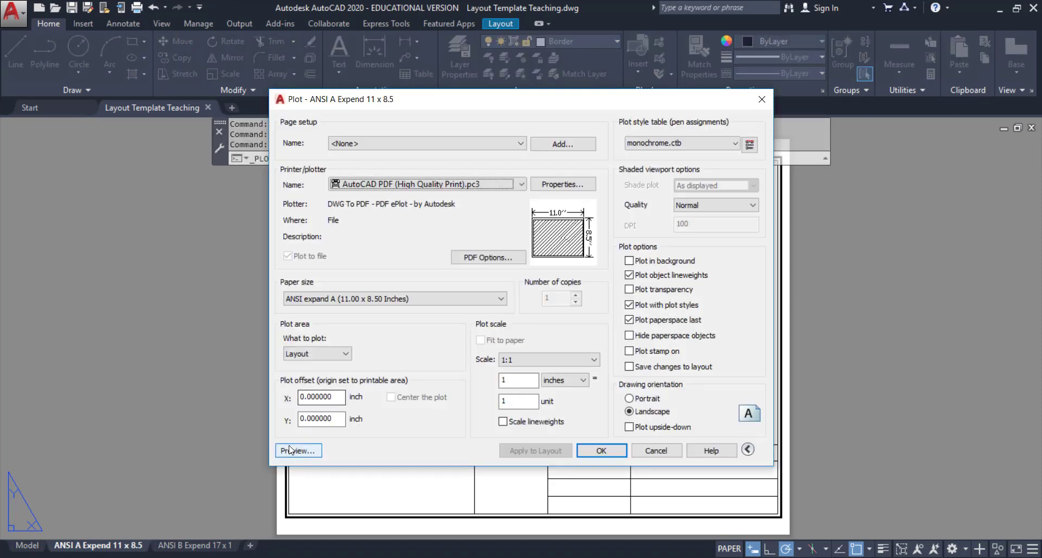
pyautogui.click(291, 450)
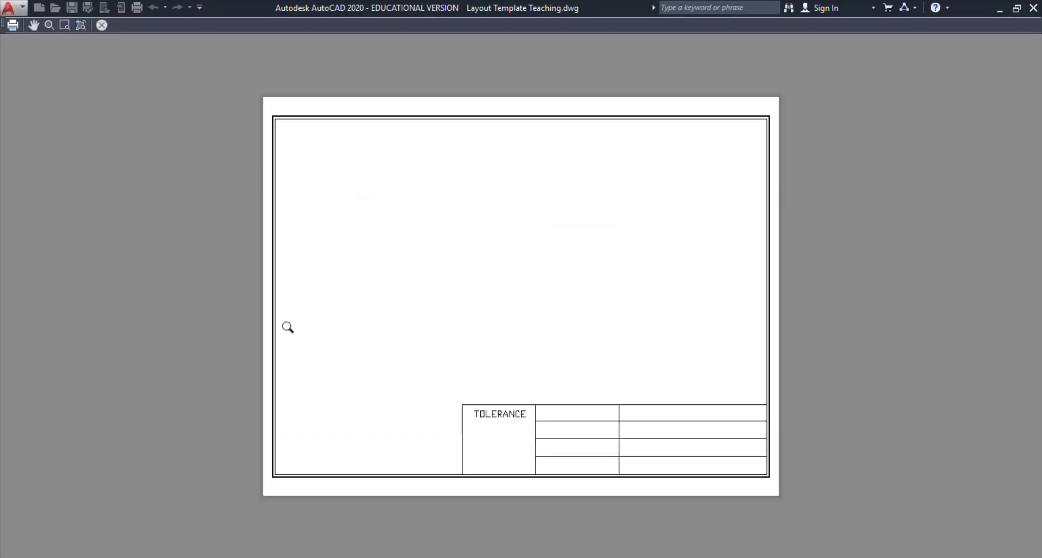
pyautogui.press('Escape')
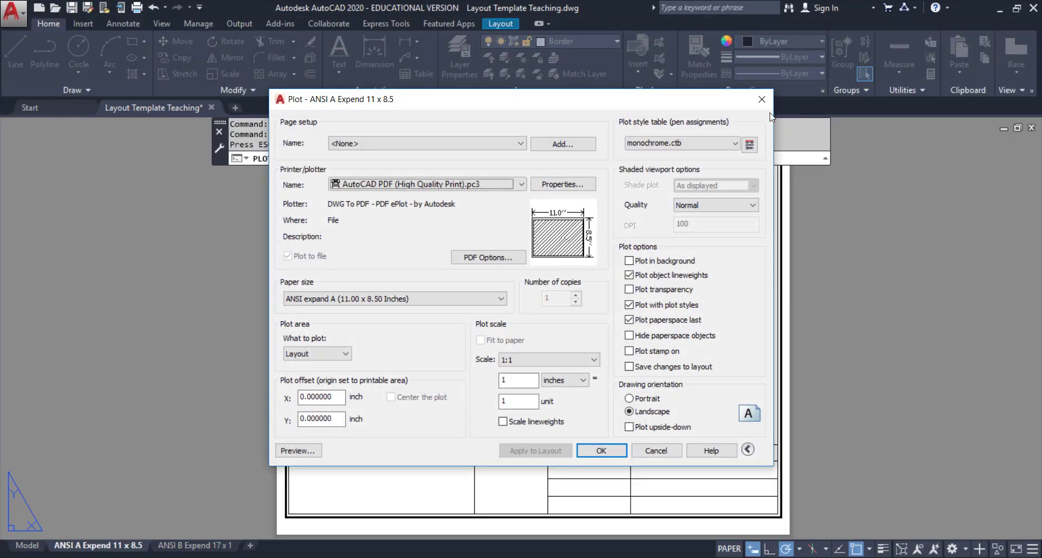
pyautogui.click(761, 100)
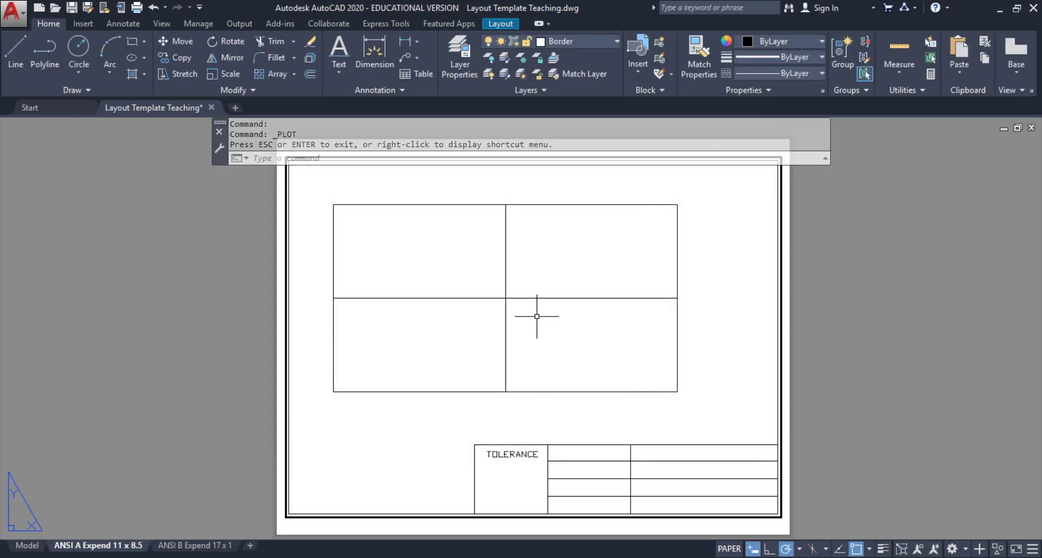
# Separate the two right-hand viewports, moving the upper one up and right and the lower one down and right
pyautogui.click(538, 203)
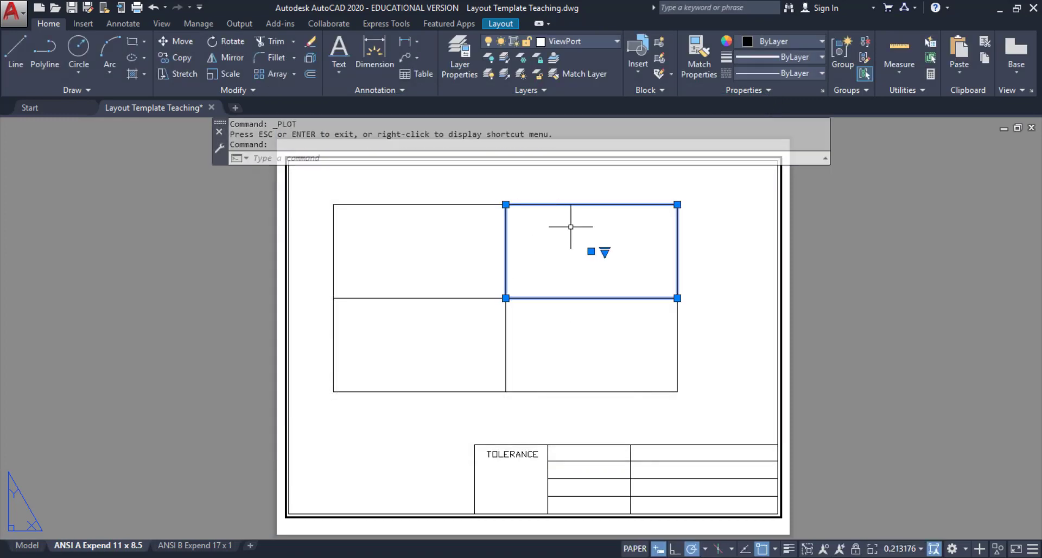
pyautogui.click(591, 252)
pyautogui.click(636, 233)
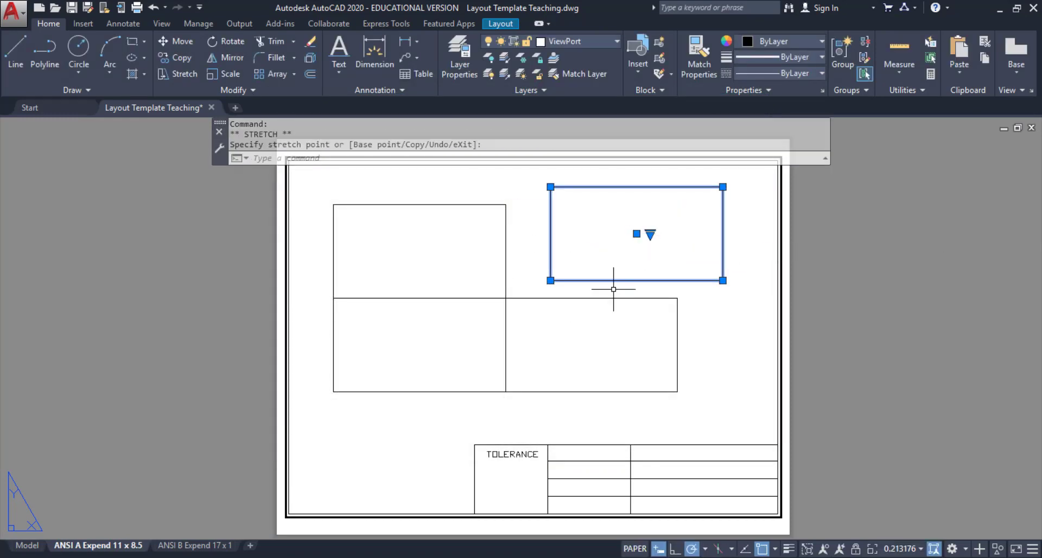
pyautogui.click(596, 299)
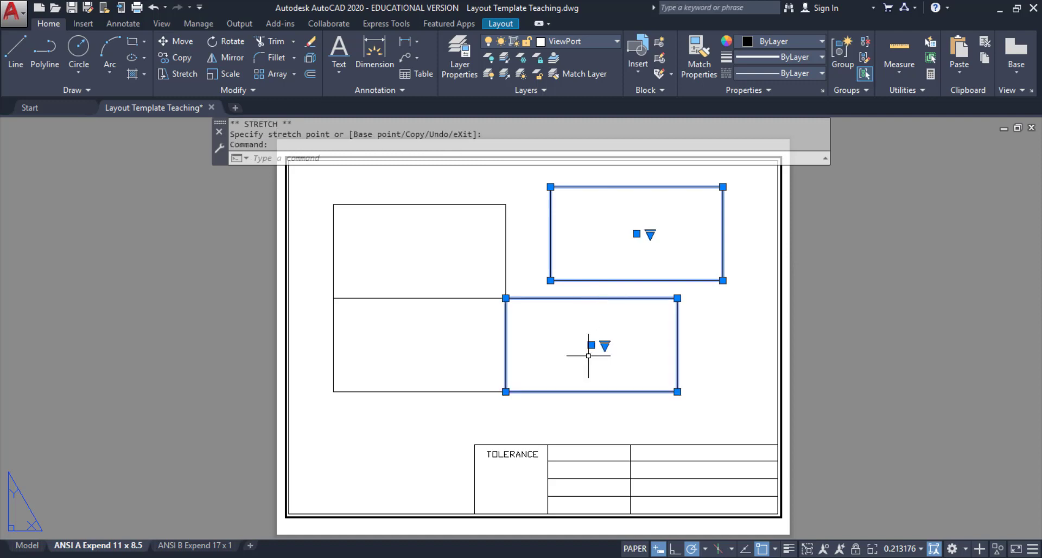
pyautogui.click(590, 345)
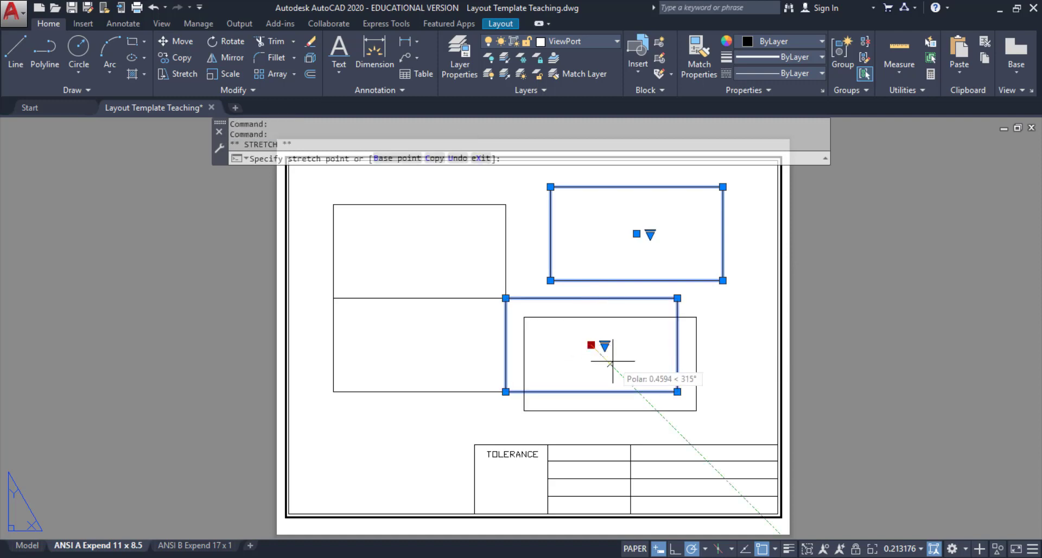
pyautogui.click(638, 368)
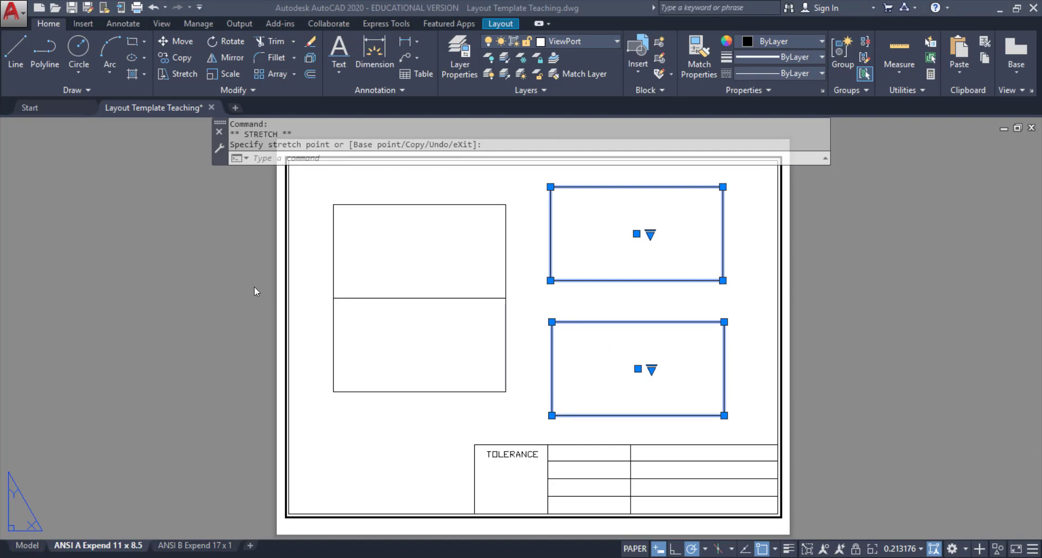
# Move the upper-left viewport slightly straight up to leave a gap above the lower-left one, and save the drawing
pyautogui.click(400, 200)
pyautogui.click(400, 204)
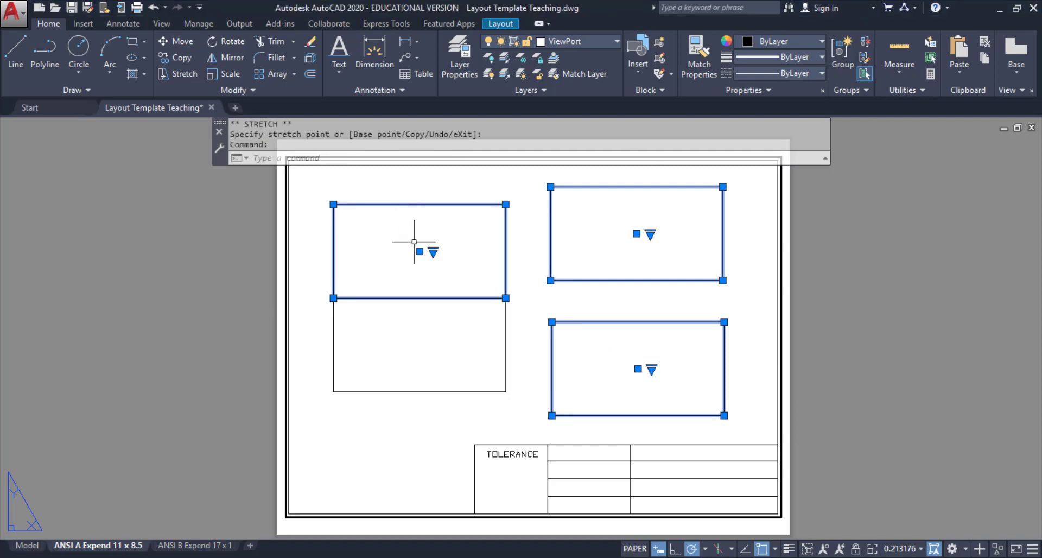
pyautogui.click(419, 252)
pyautogui.click(419, 236)
pyautogui.press('Escape')
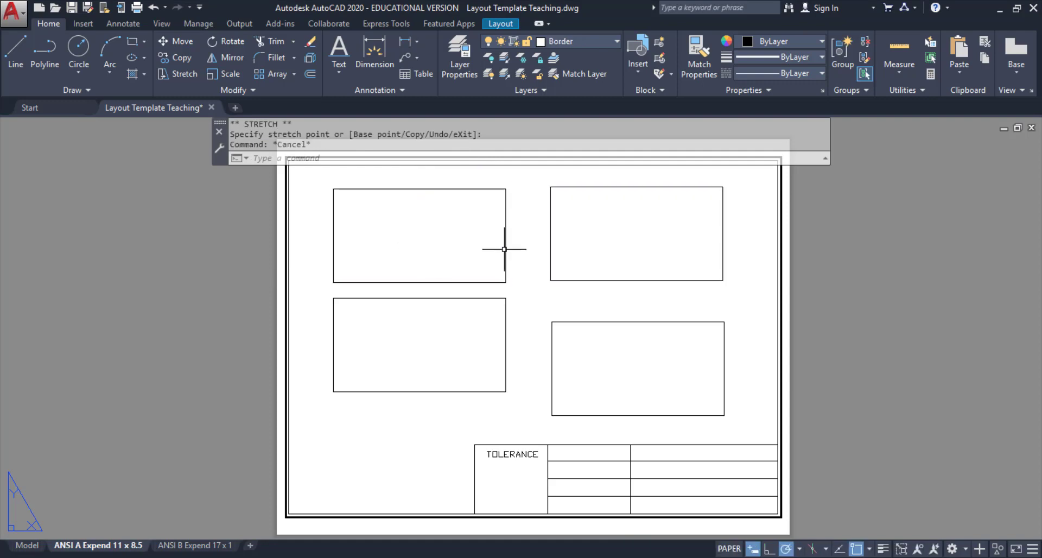
pyautogui.click(71, 8)
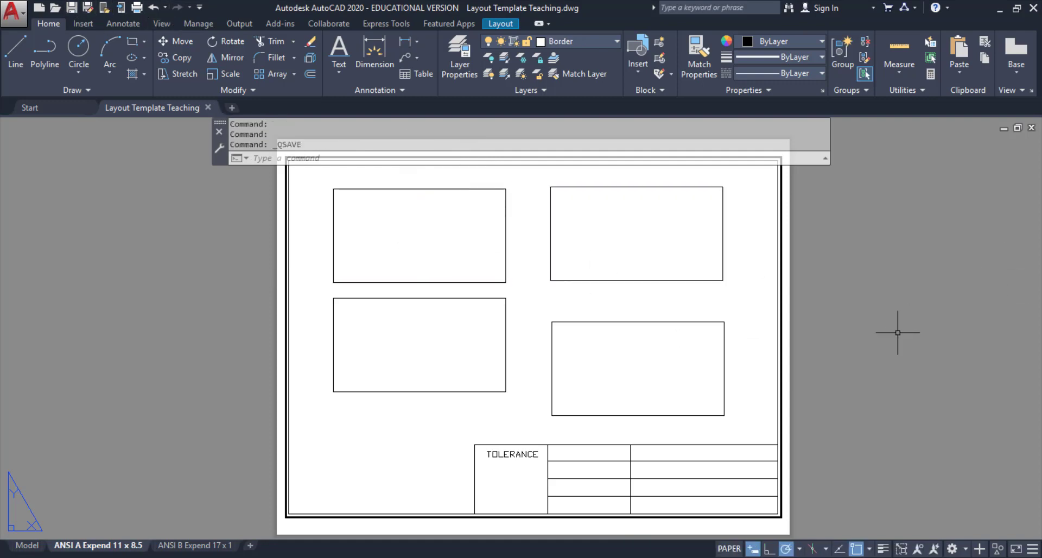